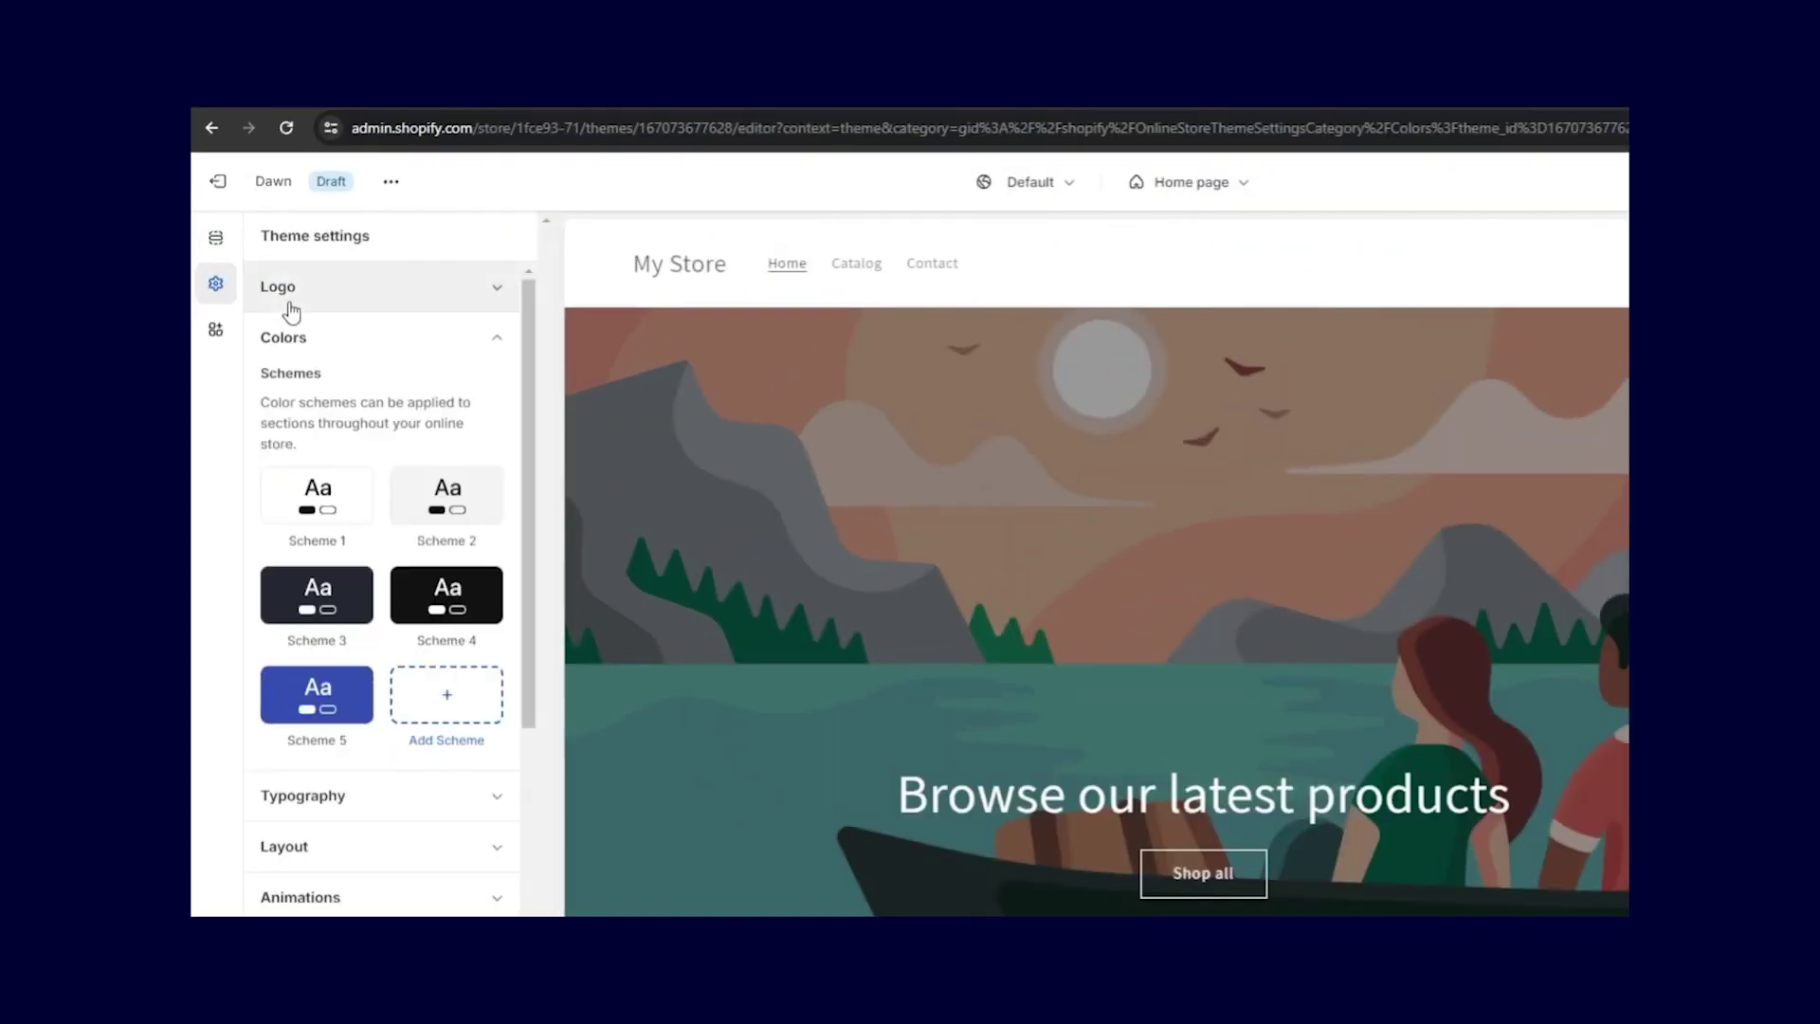
Step: Look over the joggers product page in the Dawn theme preview
left_click(313, 700)
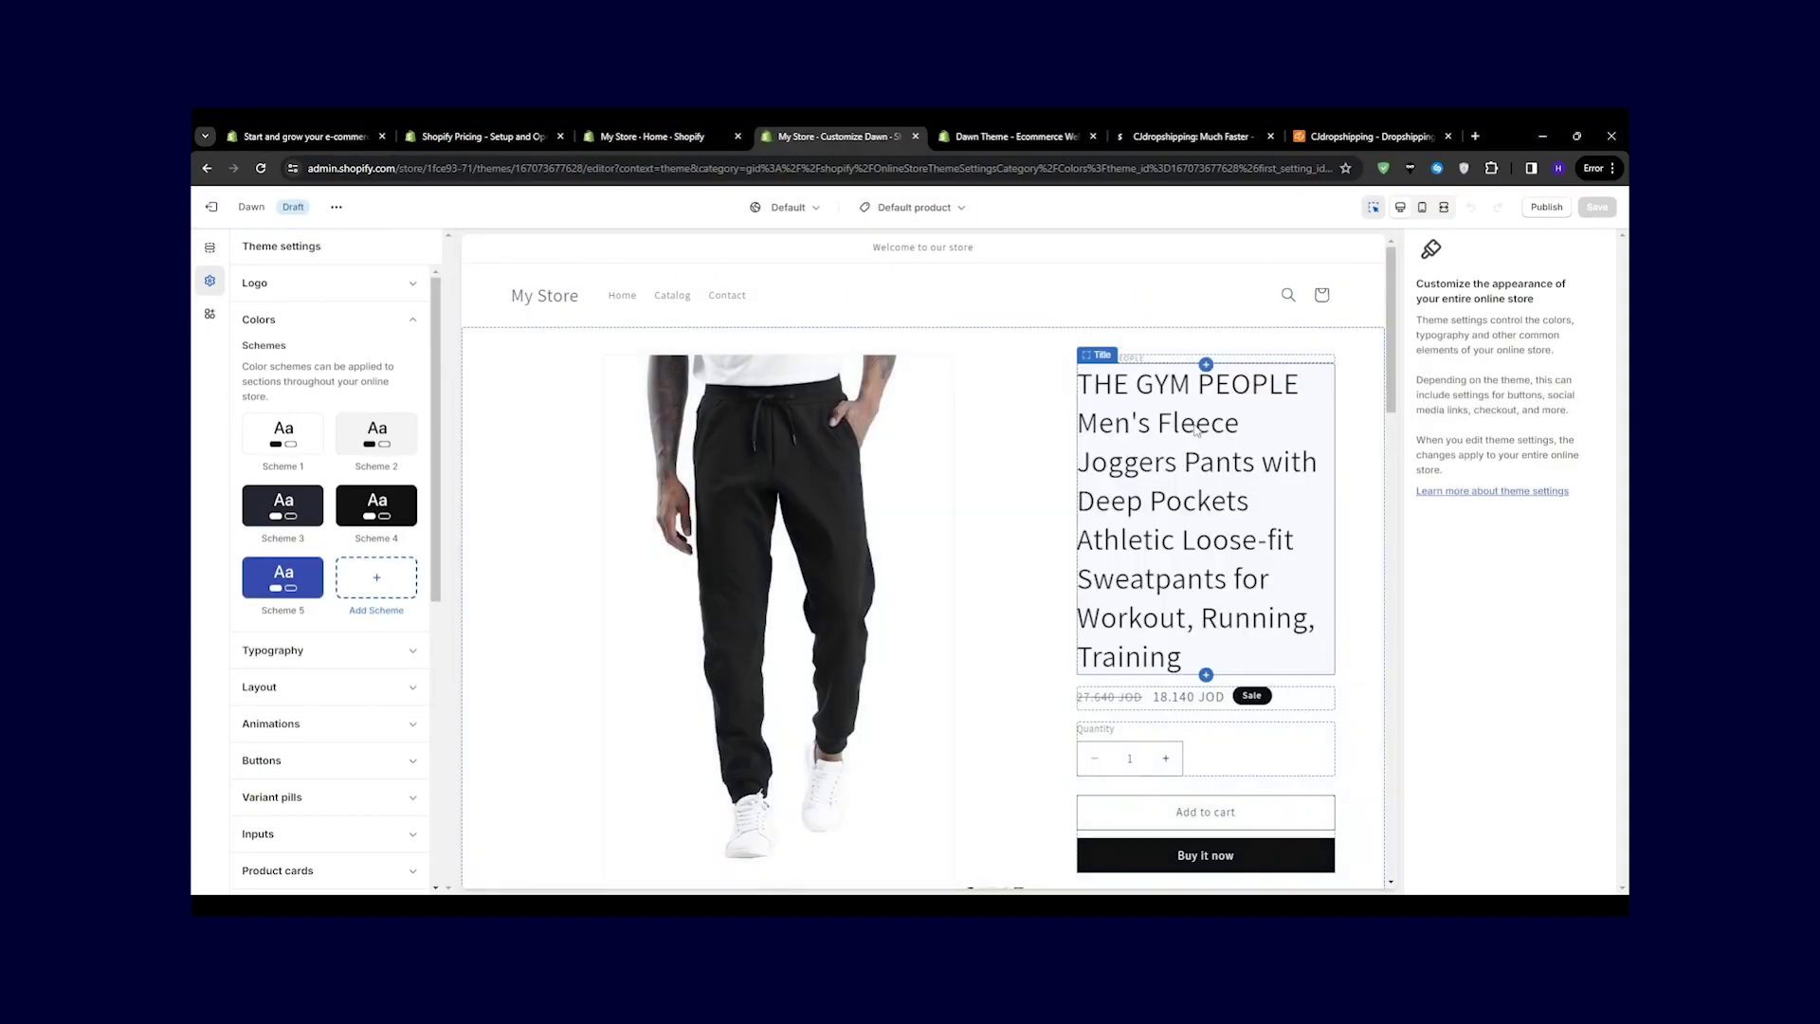
scroll(939, 780, "down", 10)
scroll(939, 779, "down", 5)
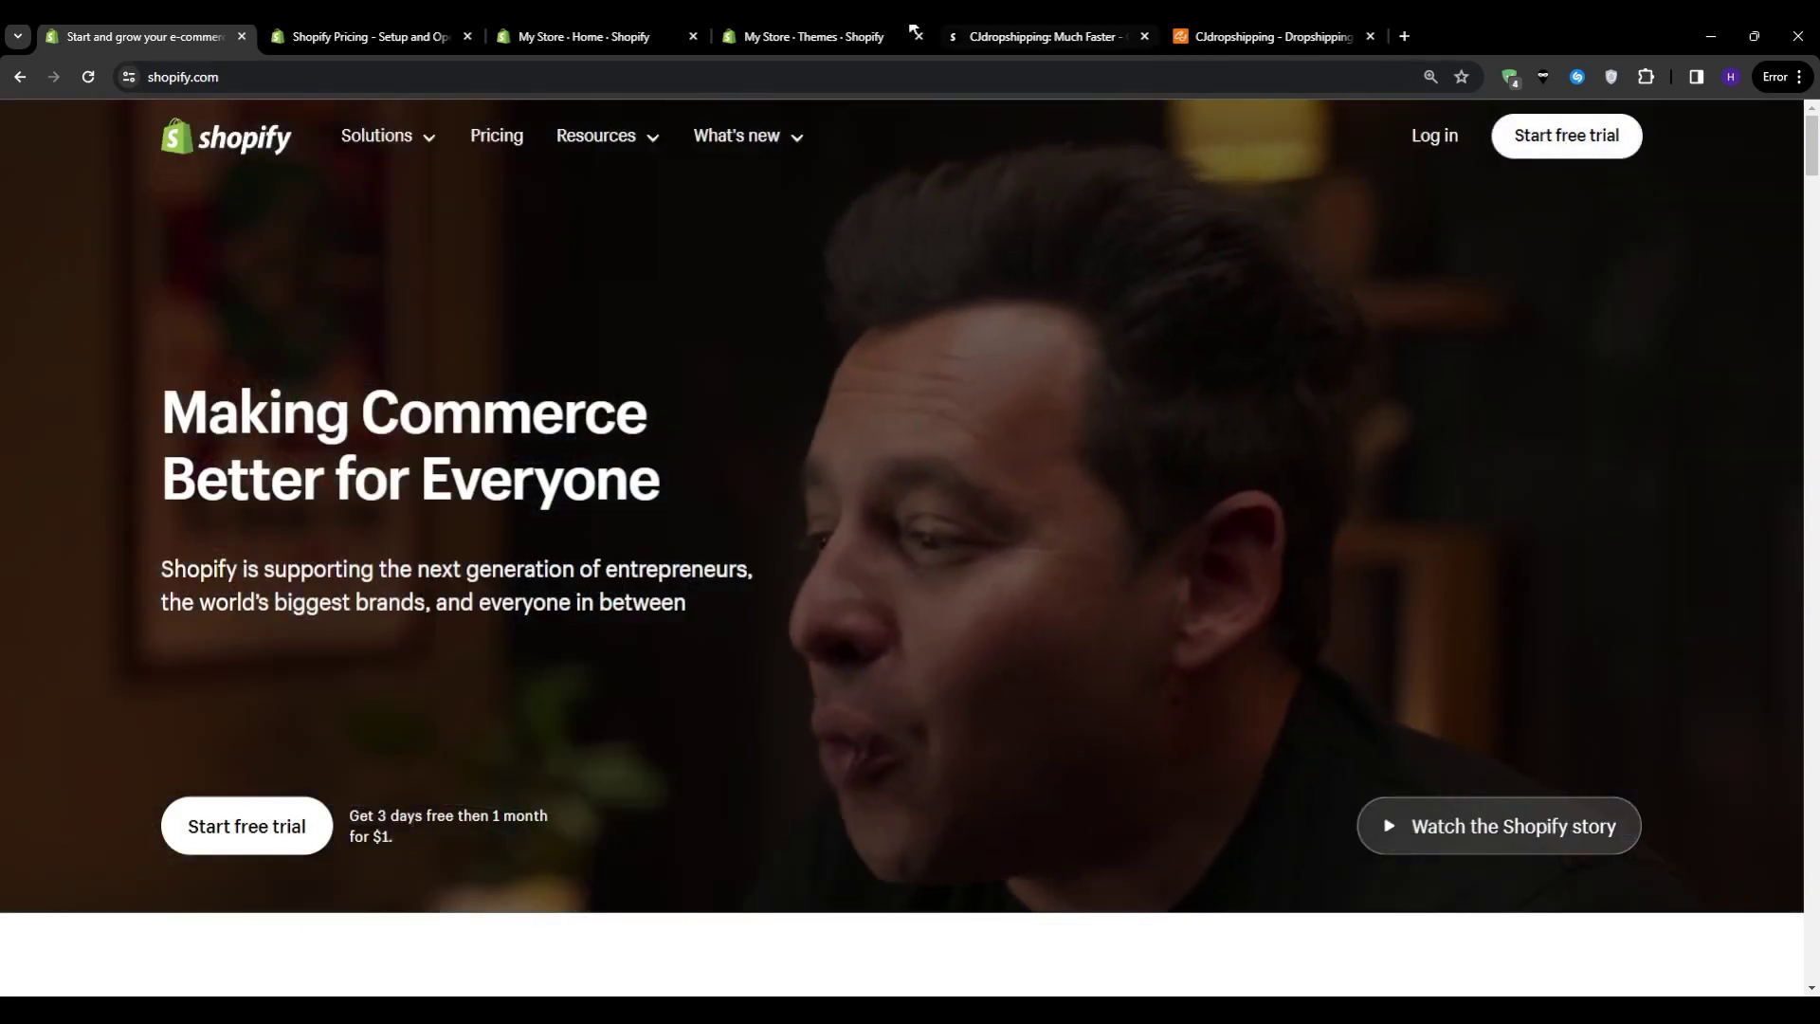
Step: Review the yearly plans on the Shopify pricing page, focusing on the Advanced plan's first-month offer and price
left_click(370, 36)
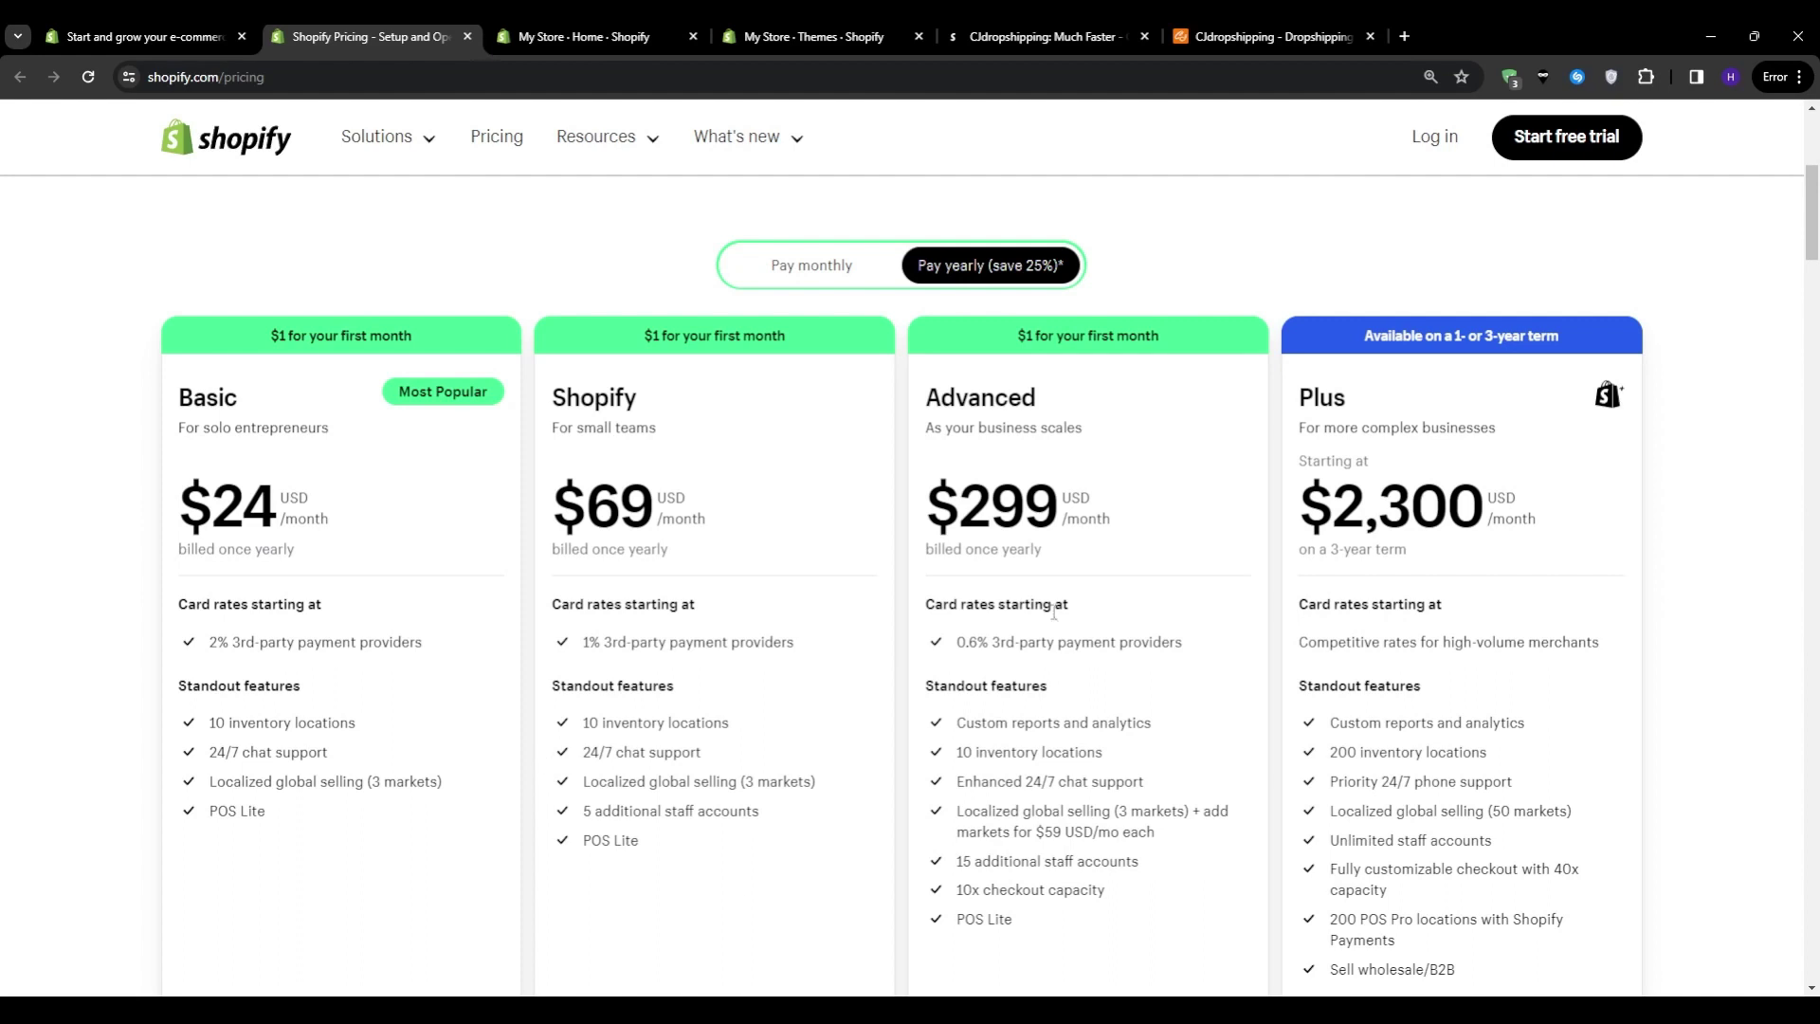
left_click_drag(1016, 336, 1135, 332)
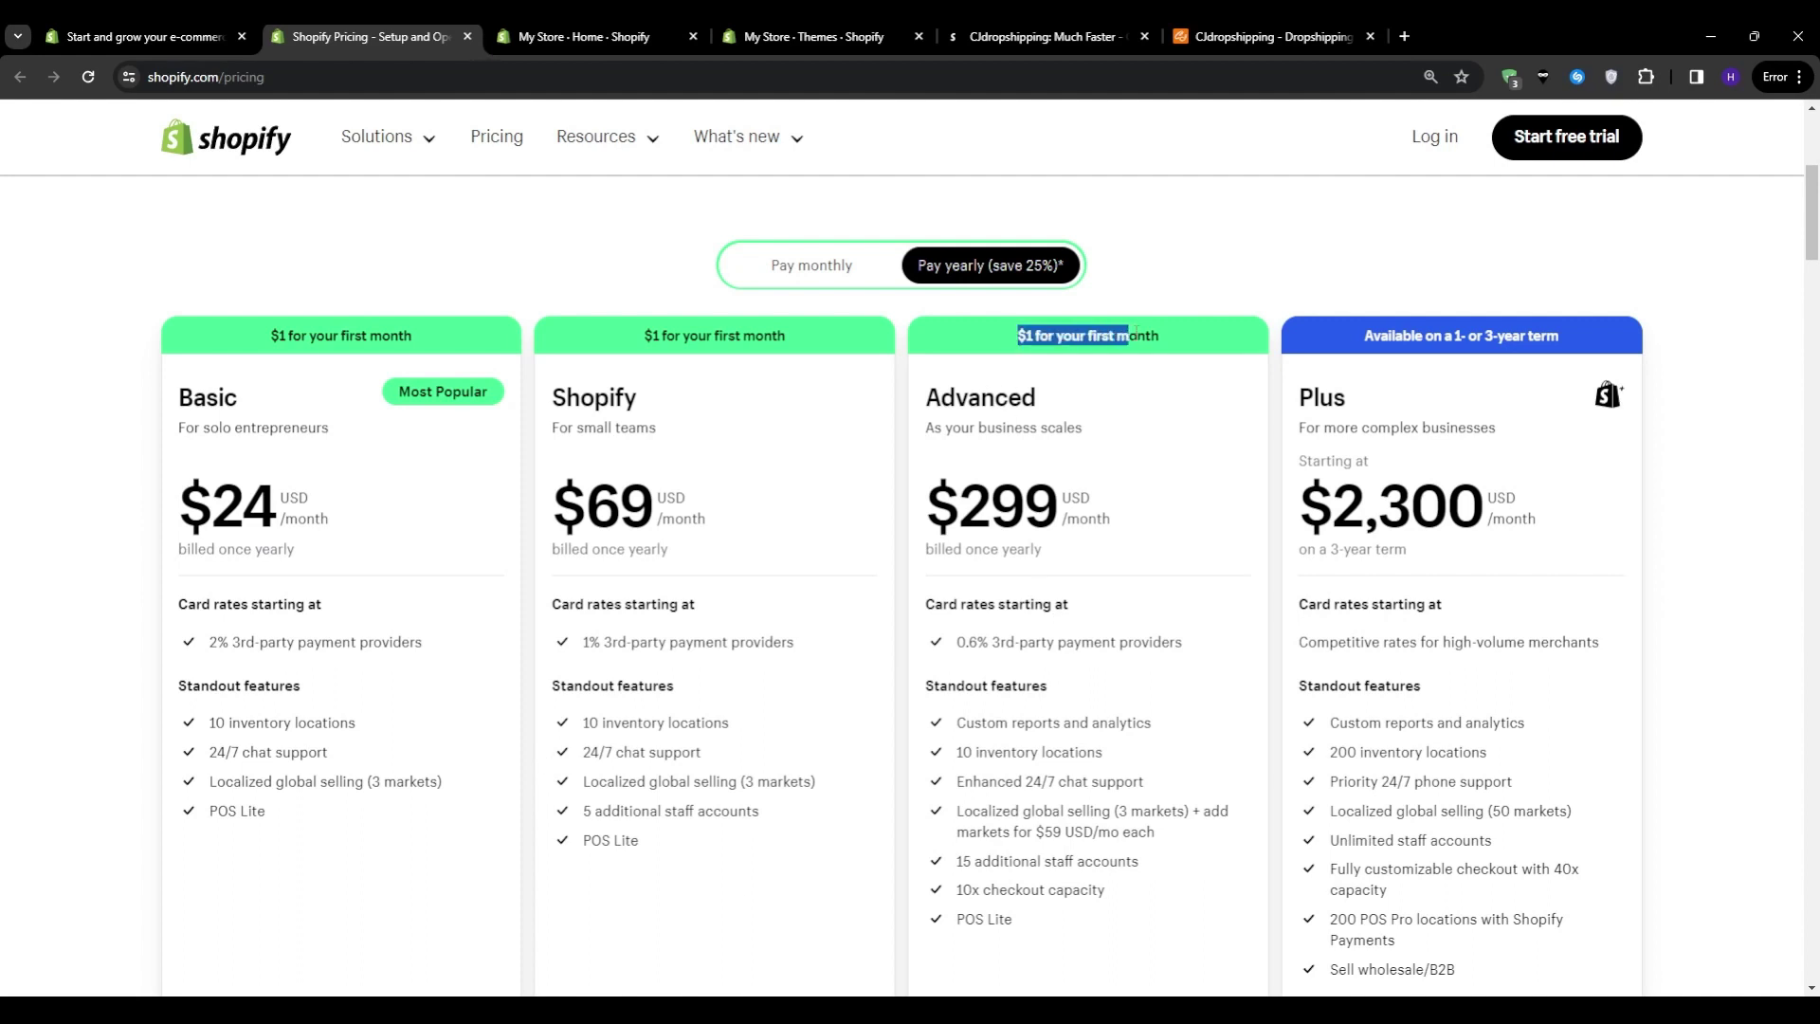
double_click(1052, 509)
left_click(1045, 546)
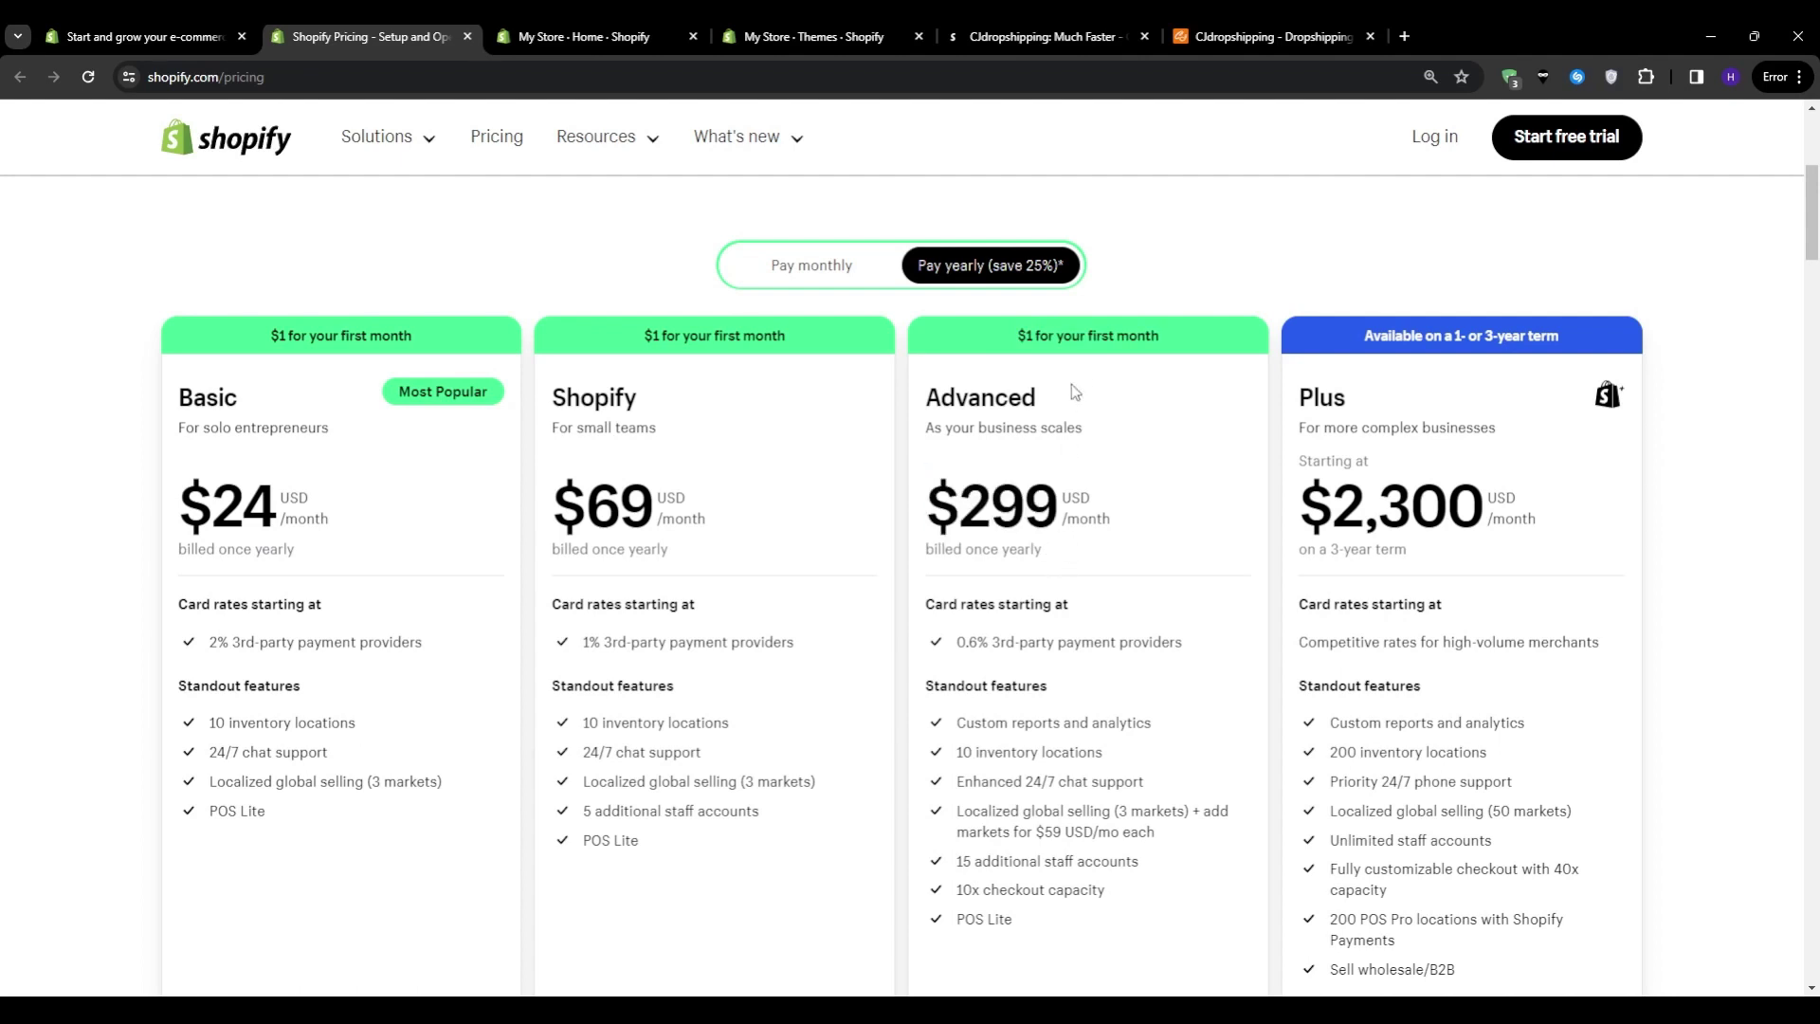
Step: Go from the store admin's setup guide to theme customization and visit the Theme Store
left_click(560, 36)
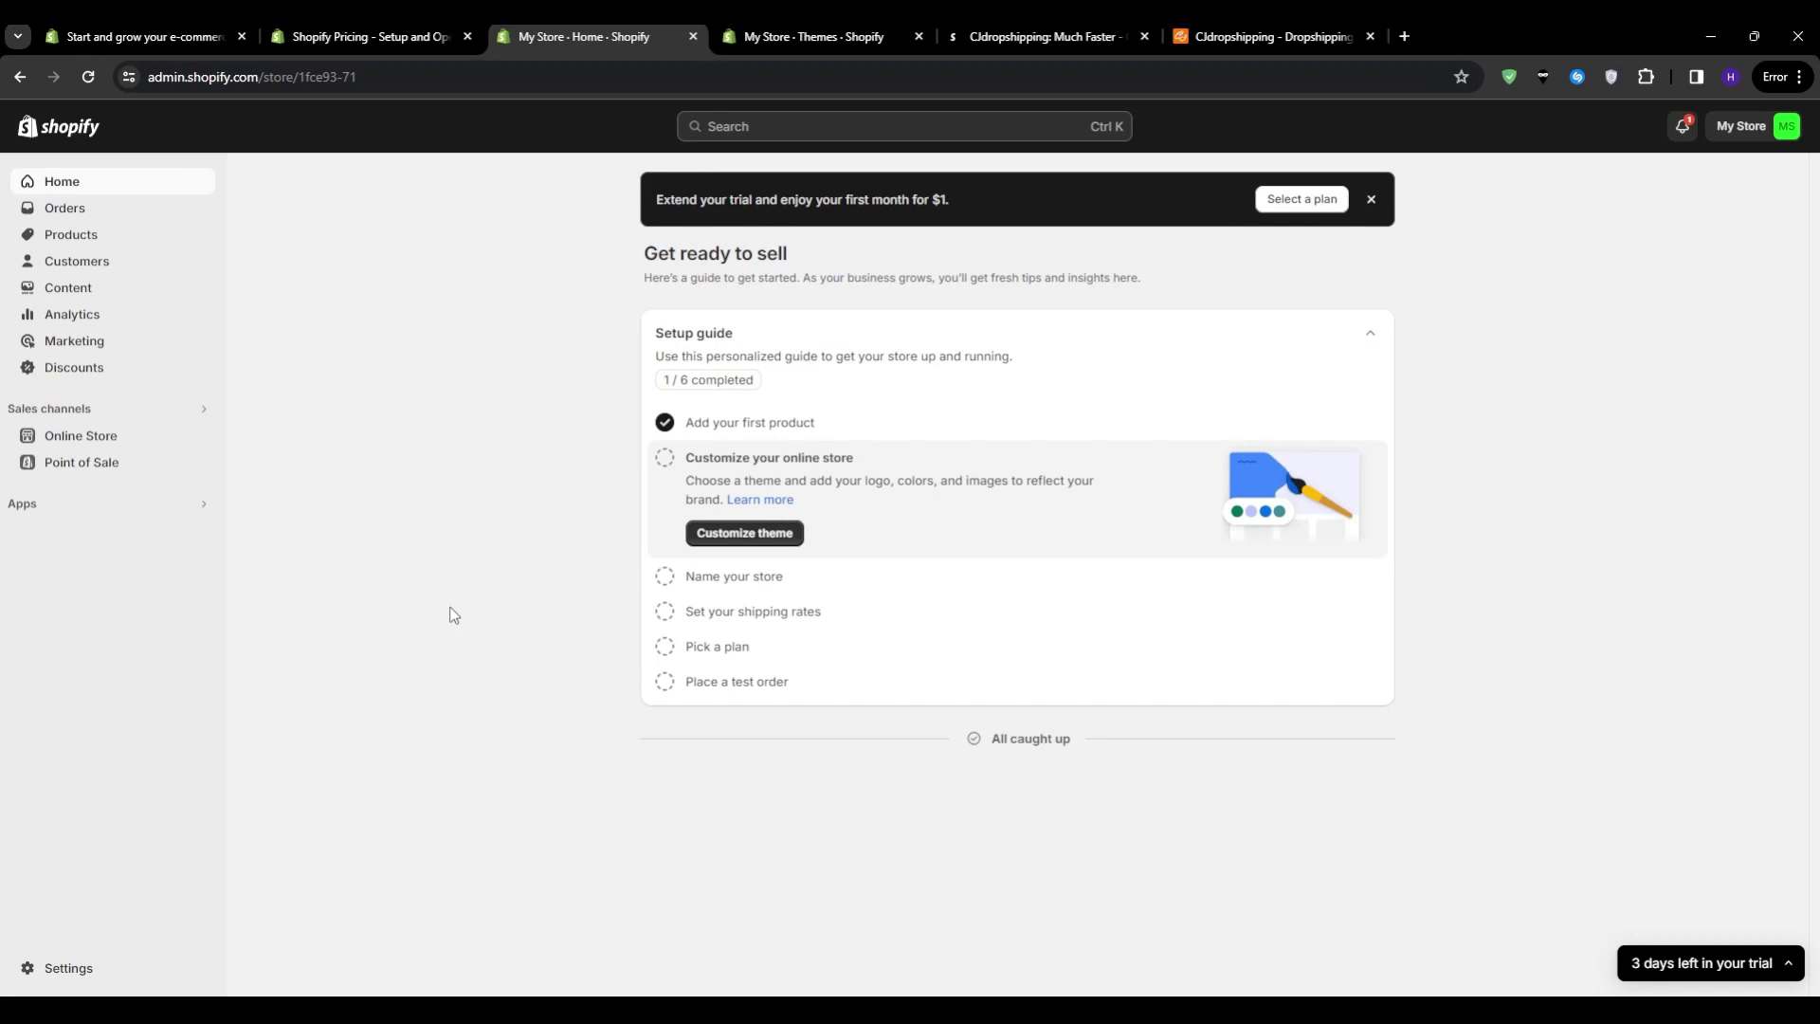
left_click(740, 534)
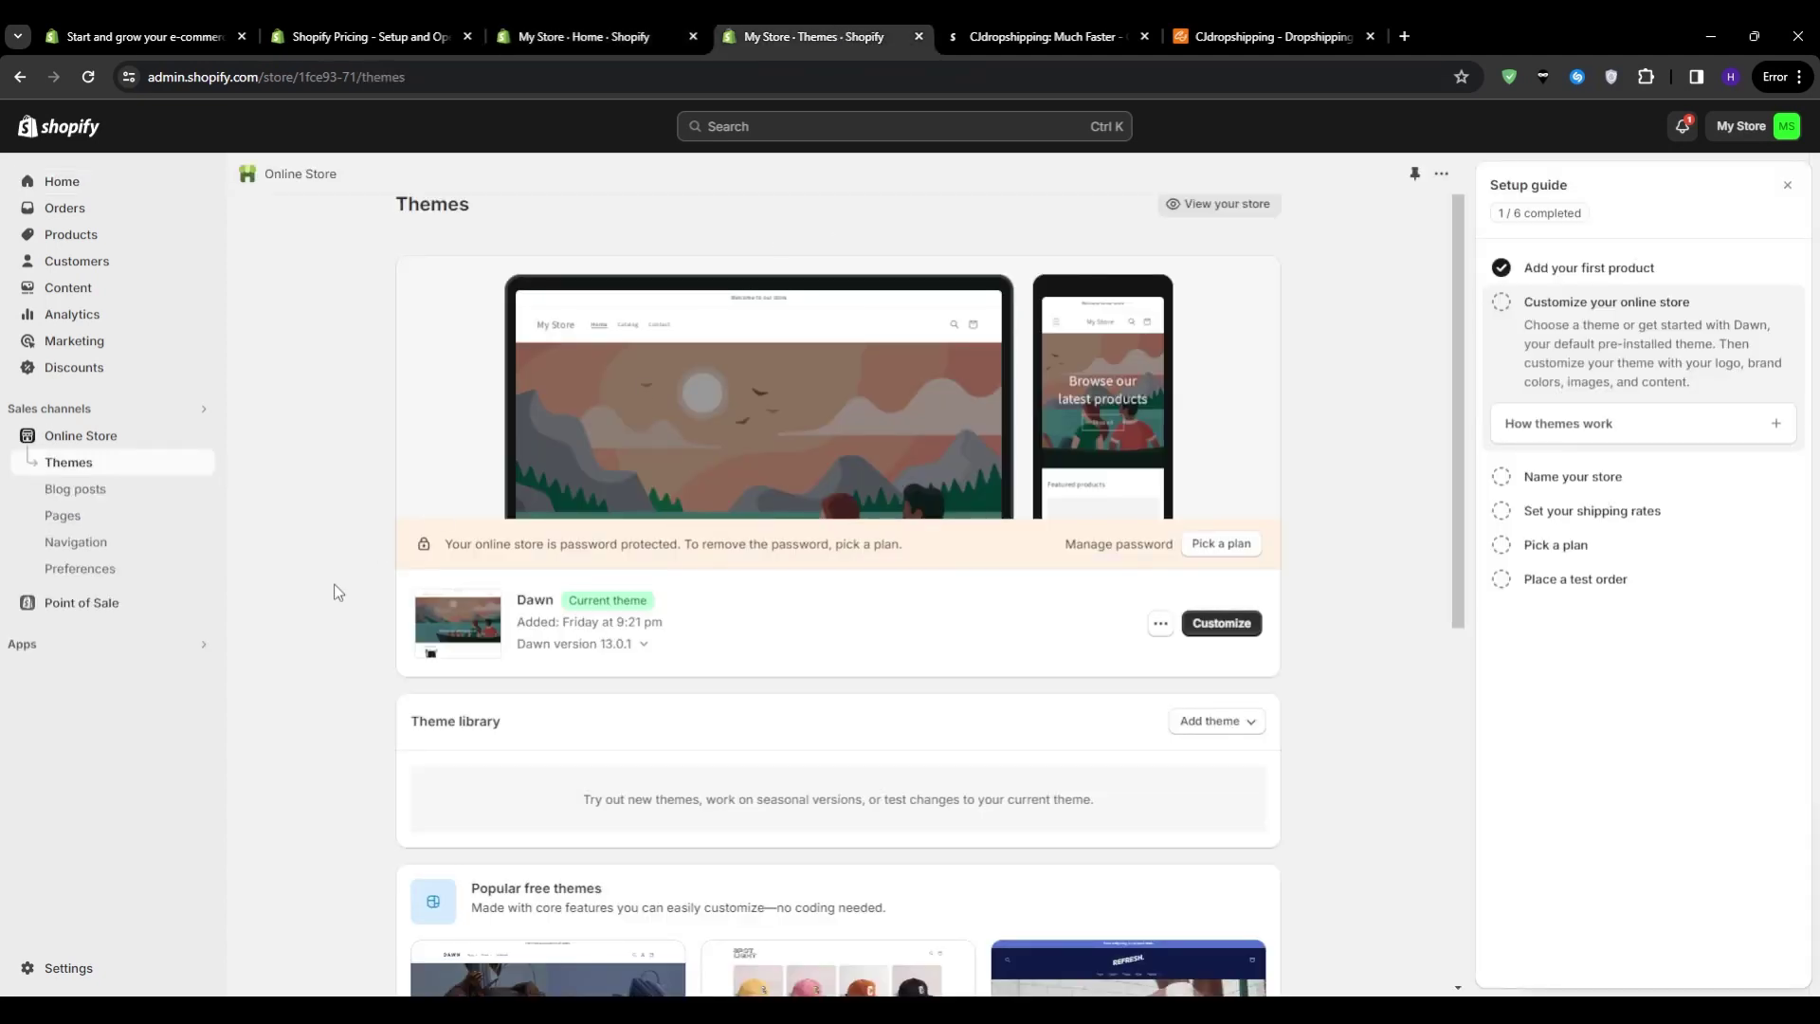
scroll(334, 592, "down", 7)
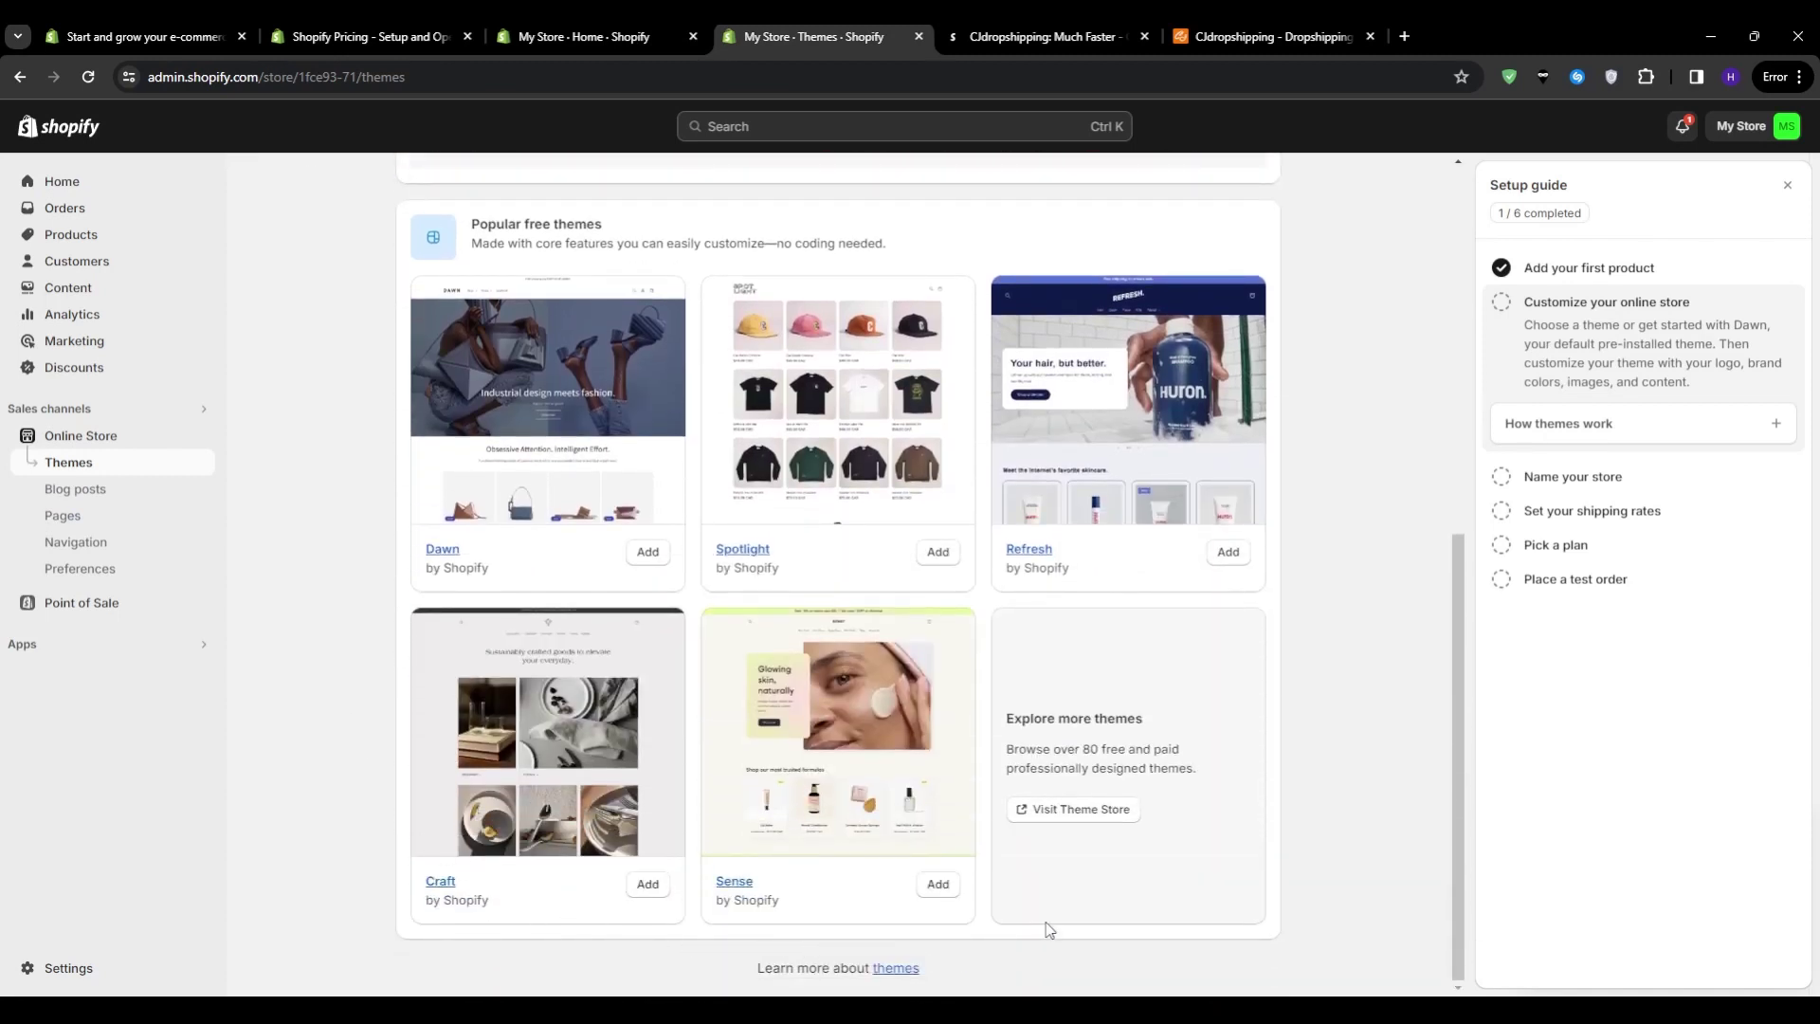
left_click(1117, 816)
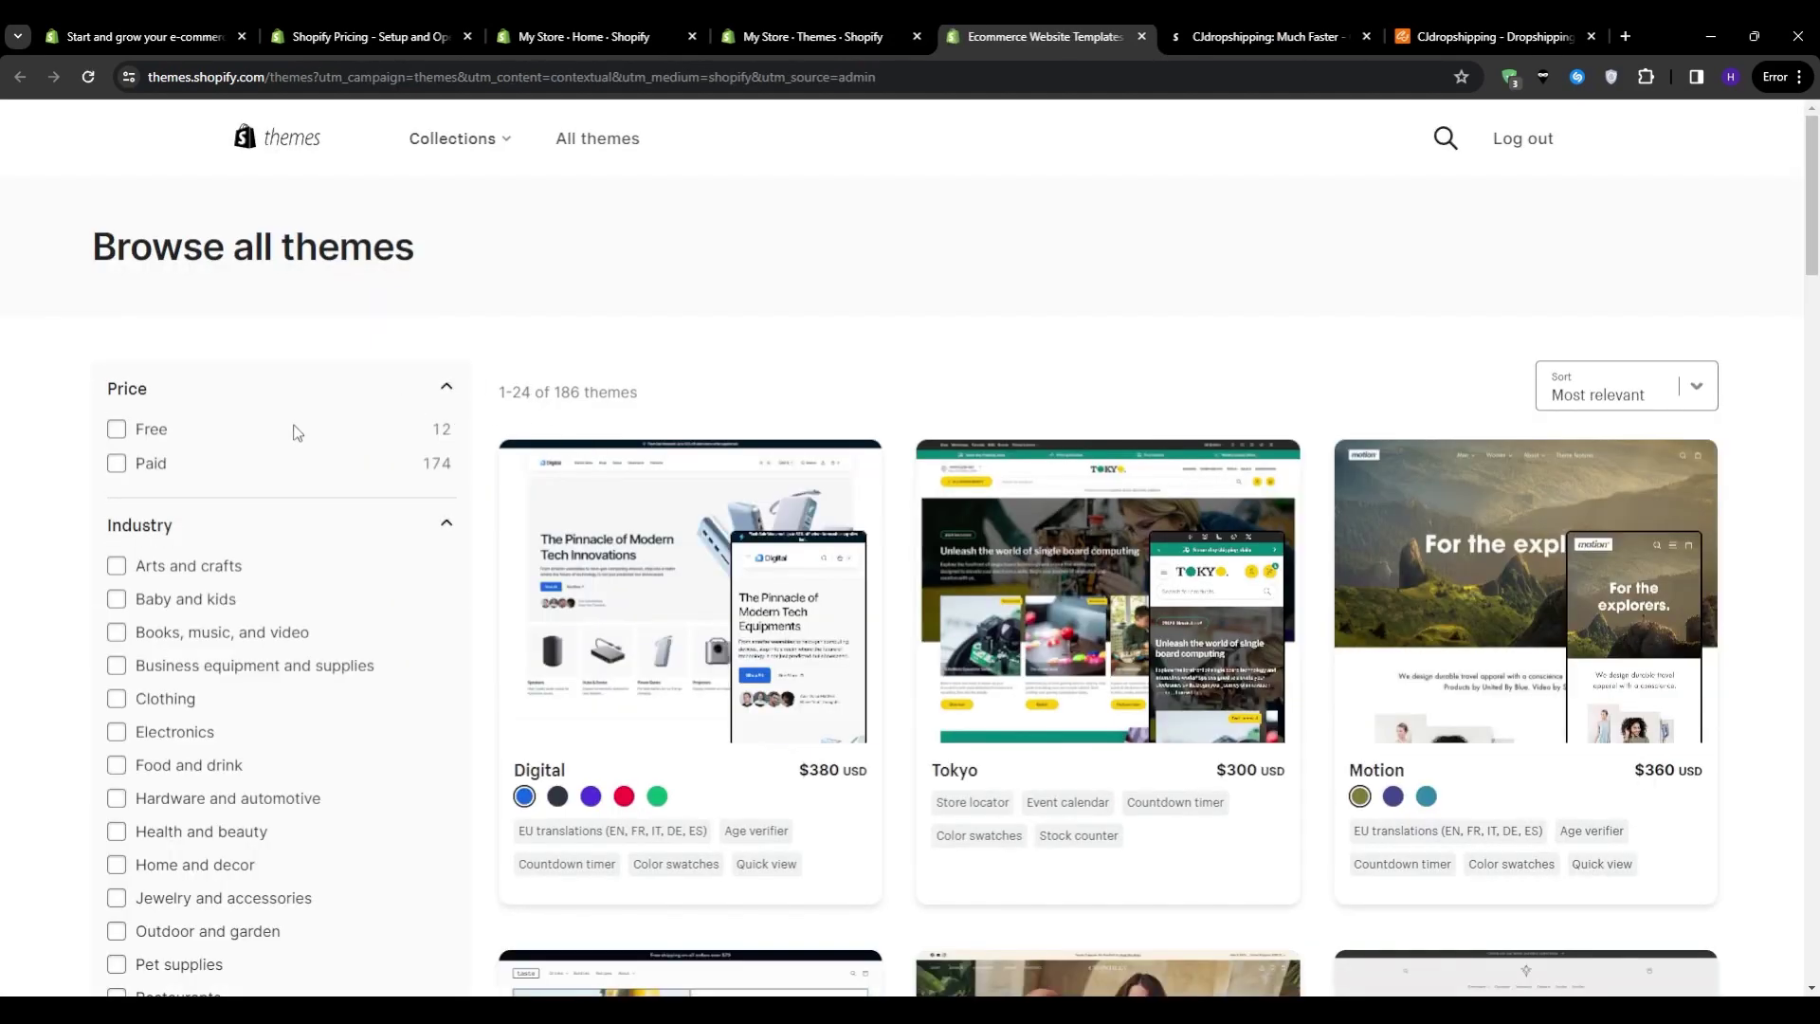
Step: Filter the themes to free ones and open the Dawn theme's page
left_click(297, 433)
scroll(654, 410, "down", 5)
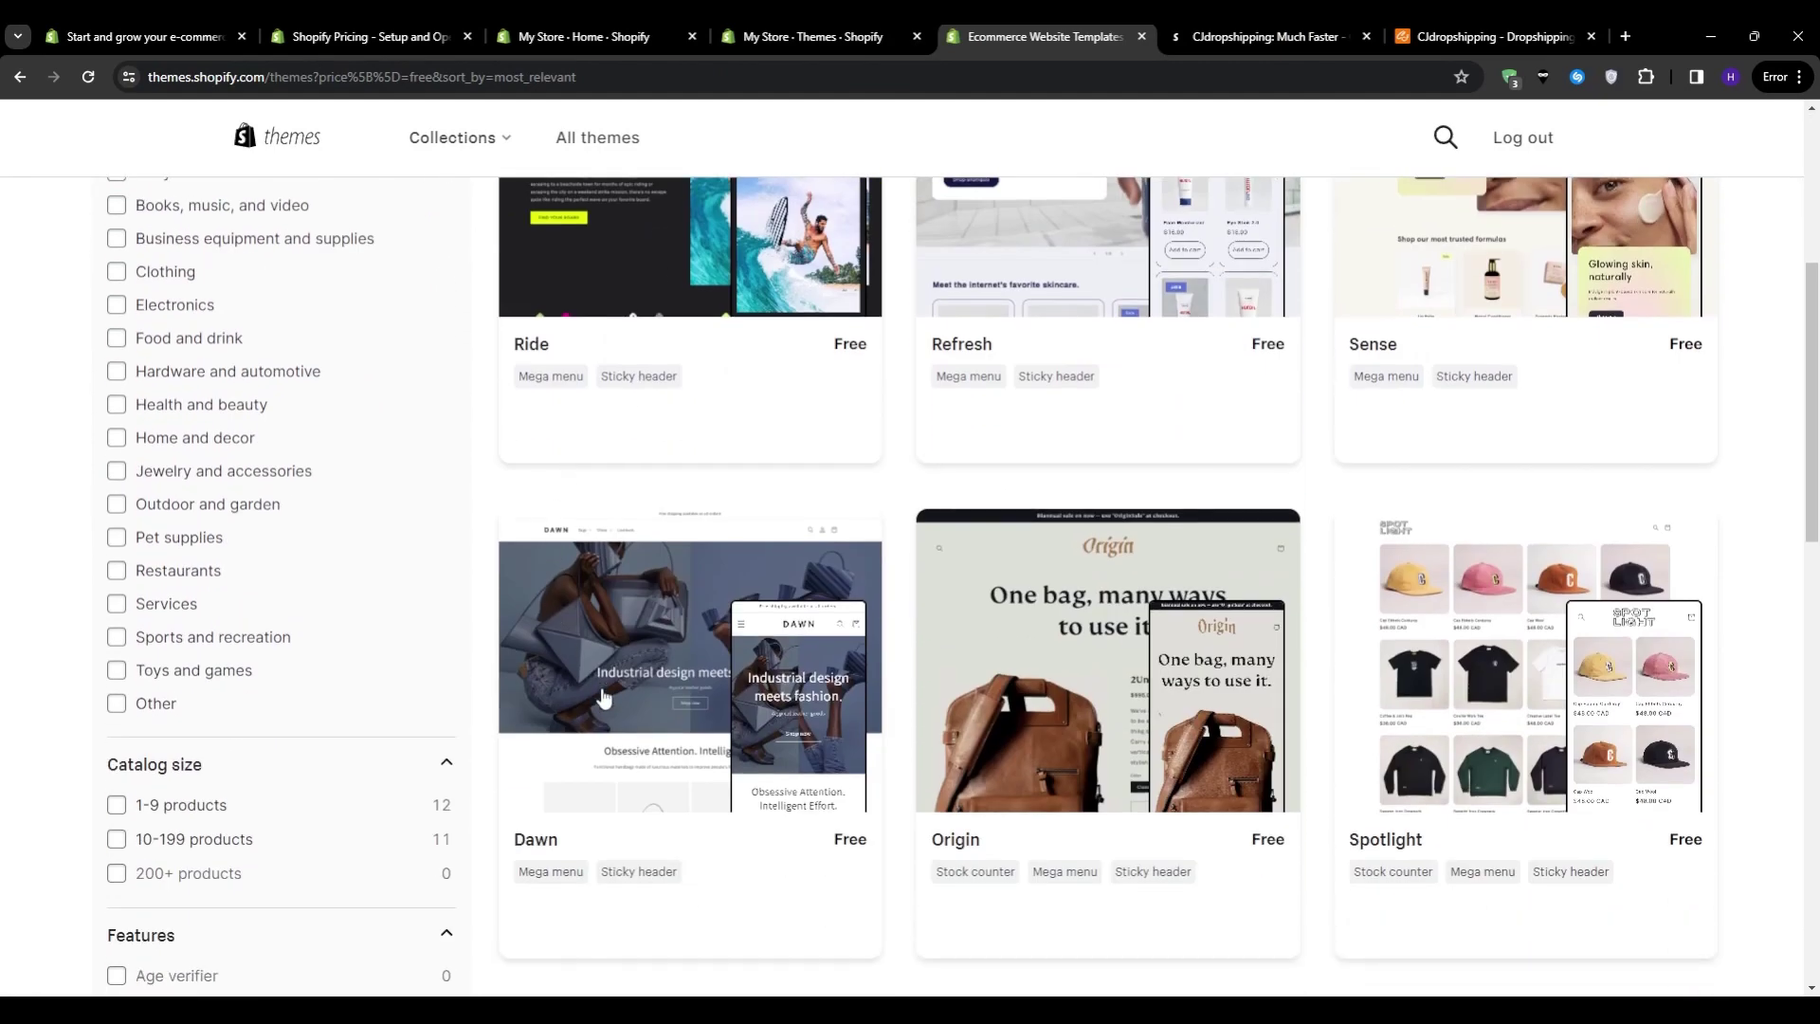
left_click(673, 713)
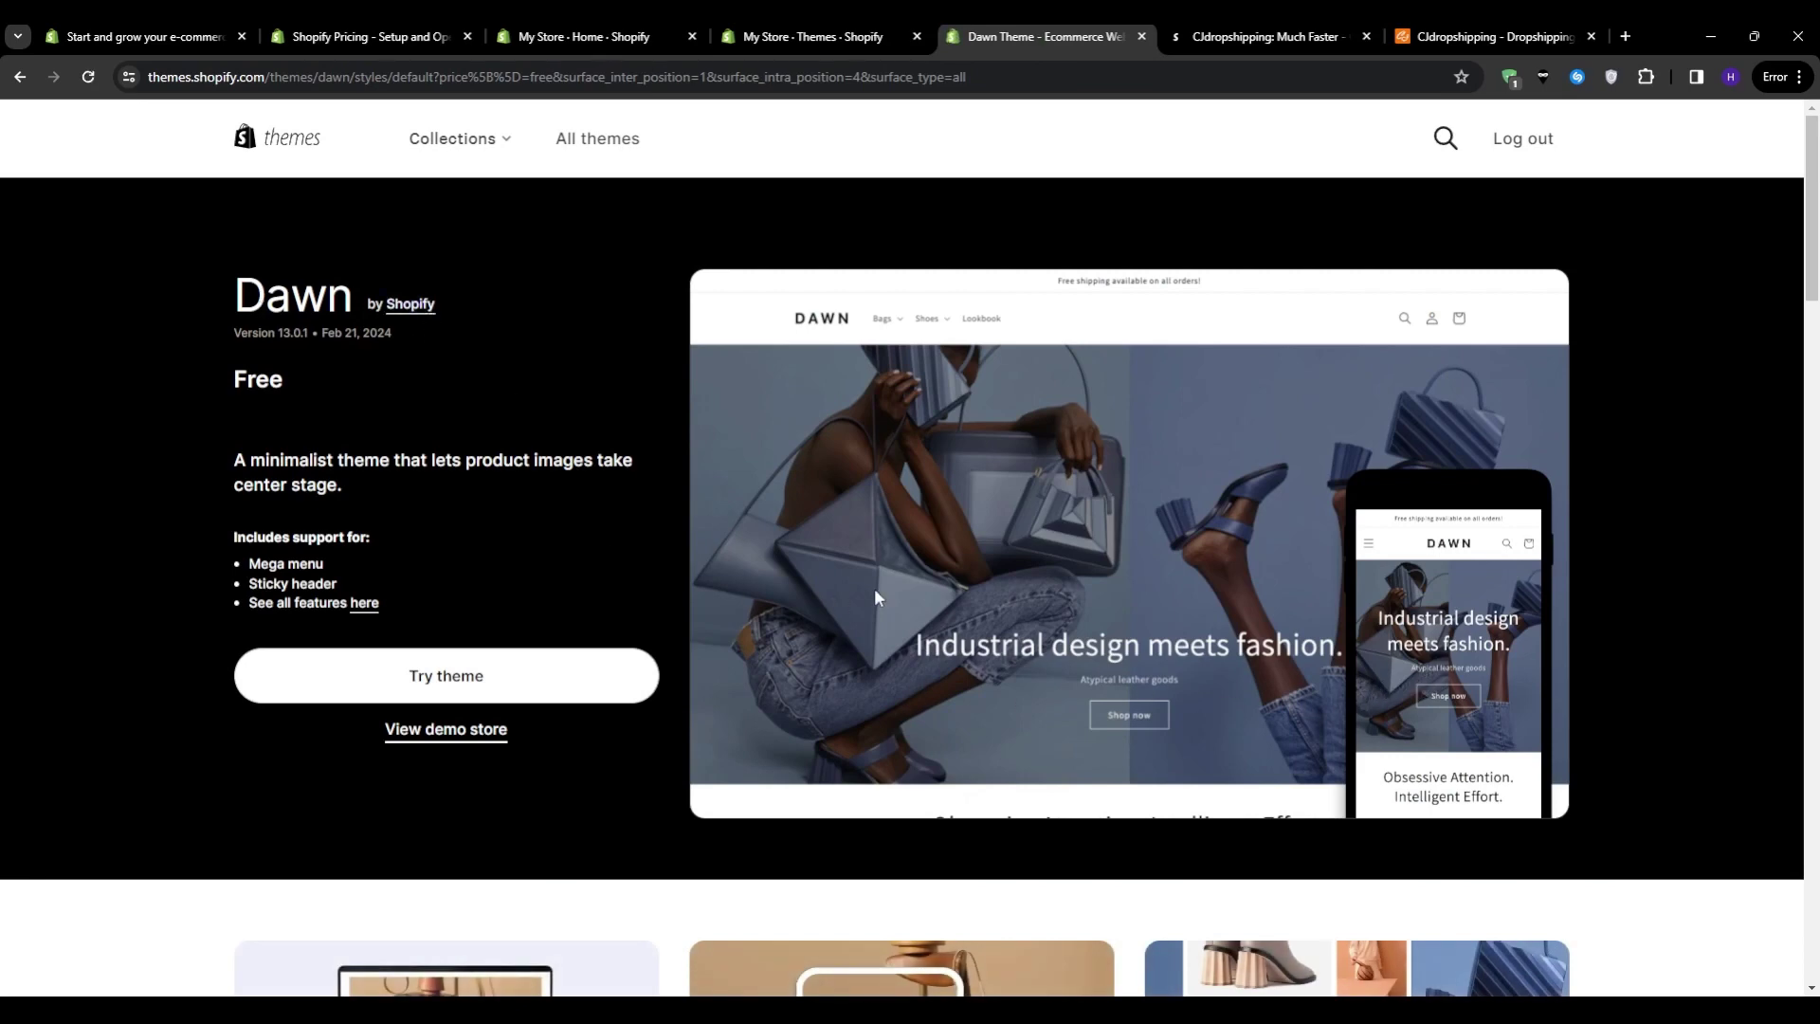
Step: Return to the store's Themes page and add the free Dawn theme to the theme library
left_click(770, 37)
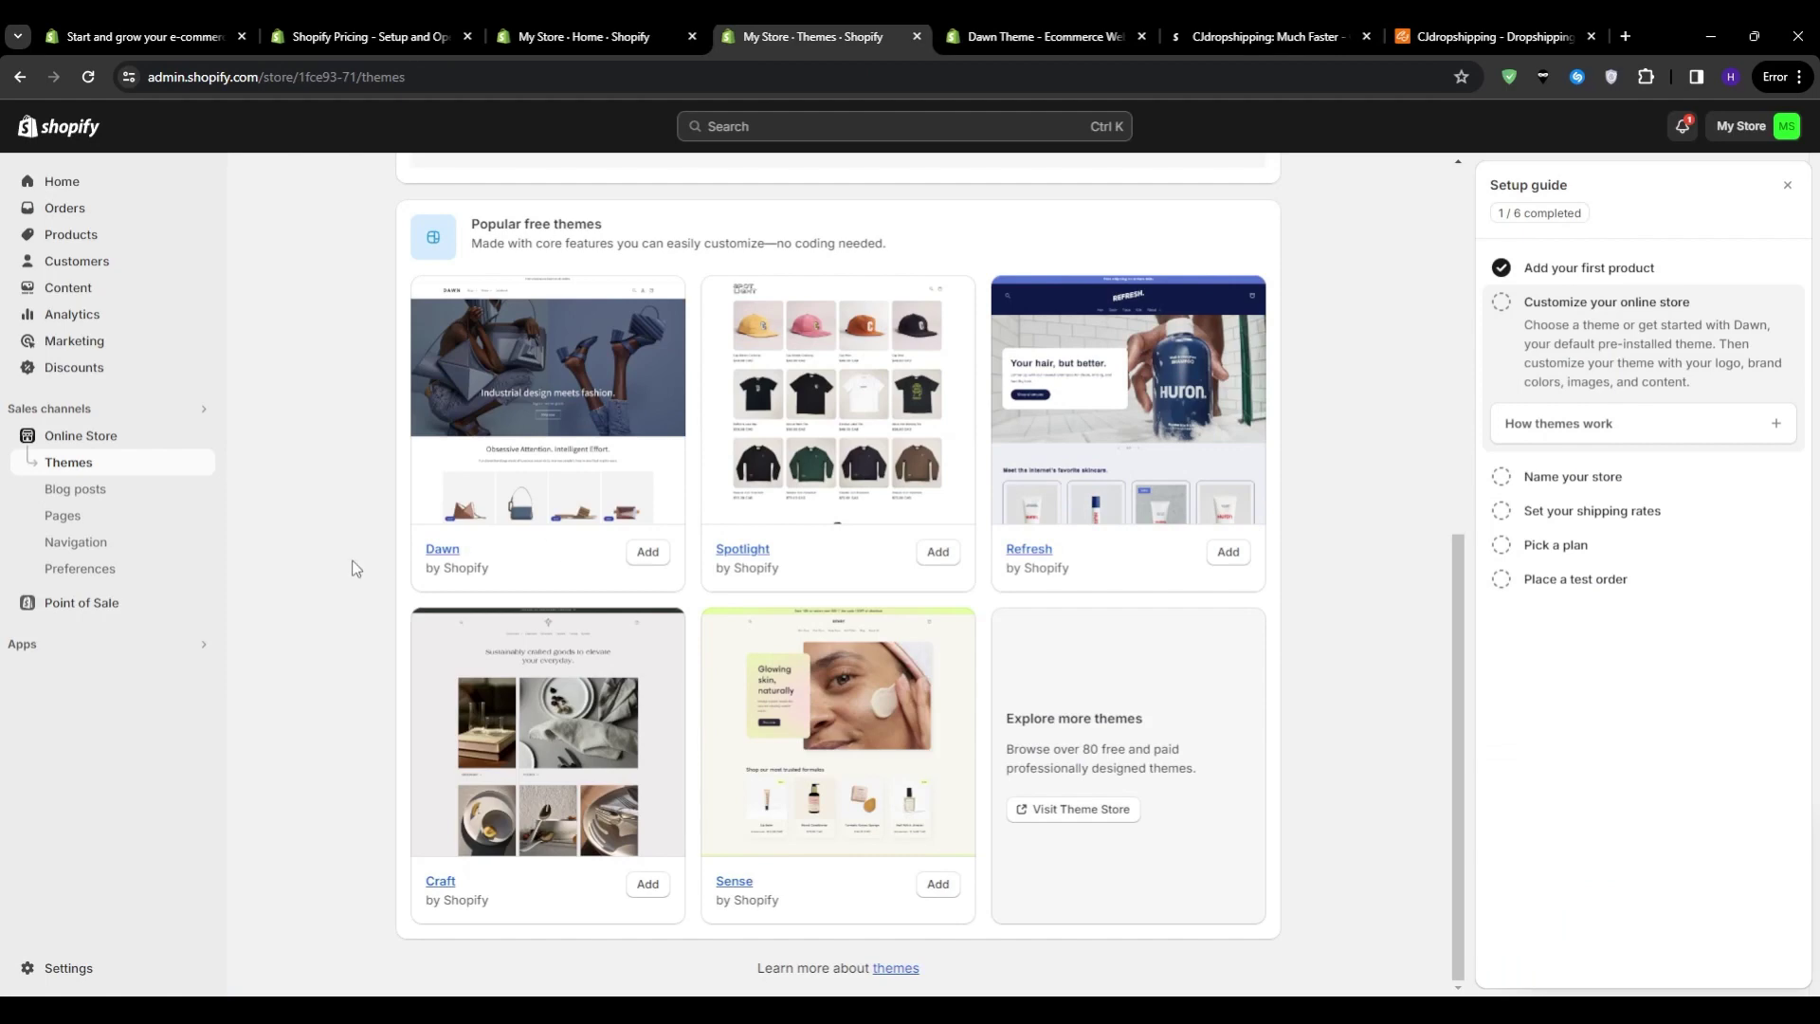
left_click(646, 554)
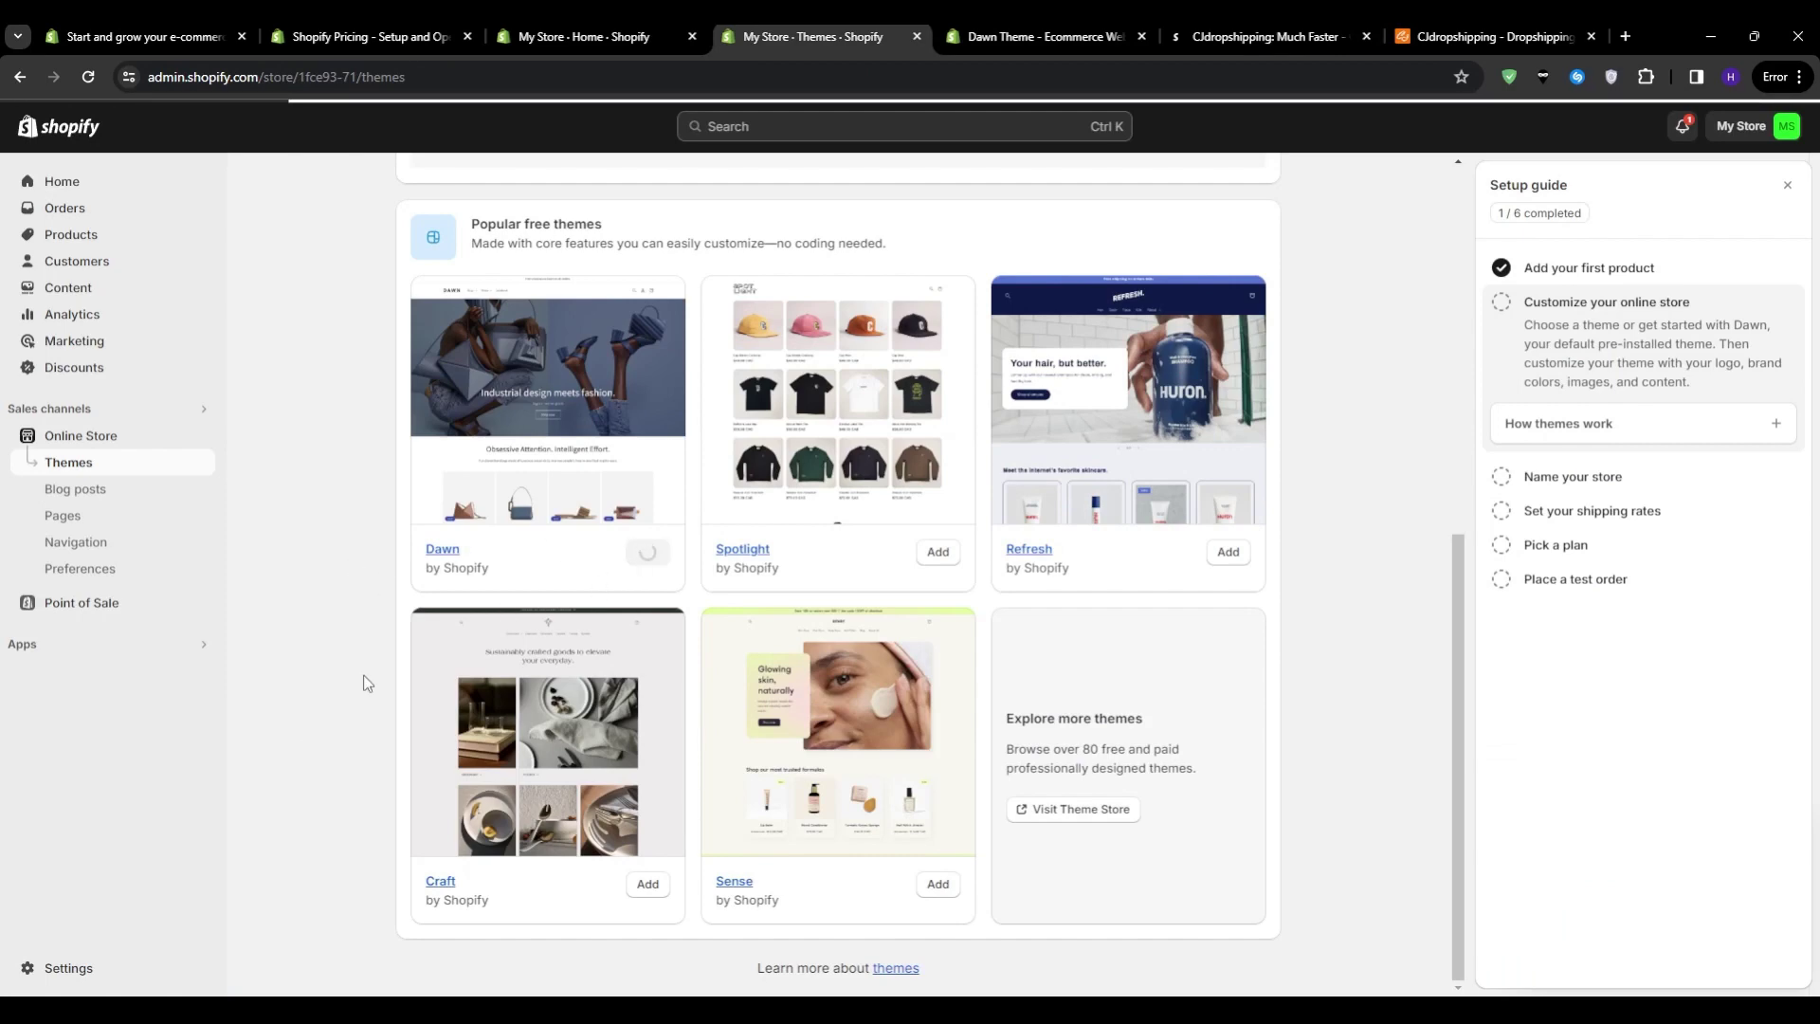
scroll(368, 683, "up", 3)
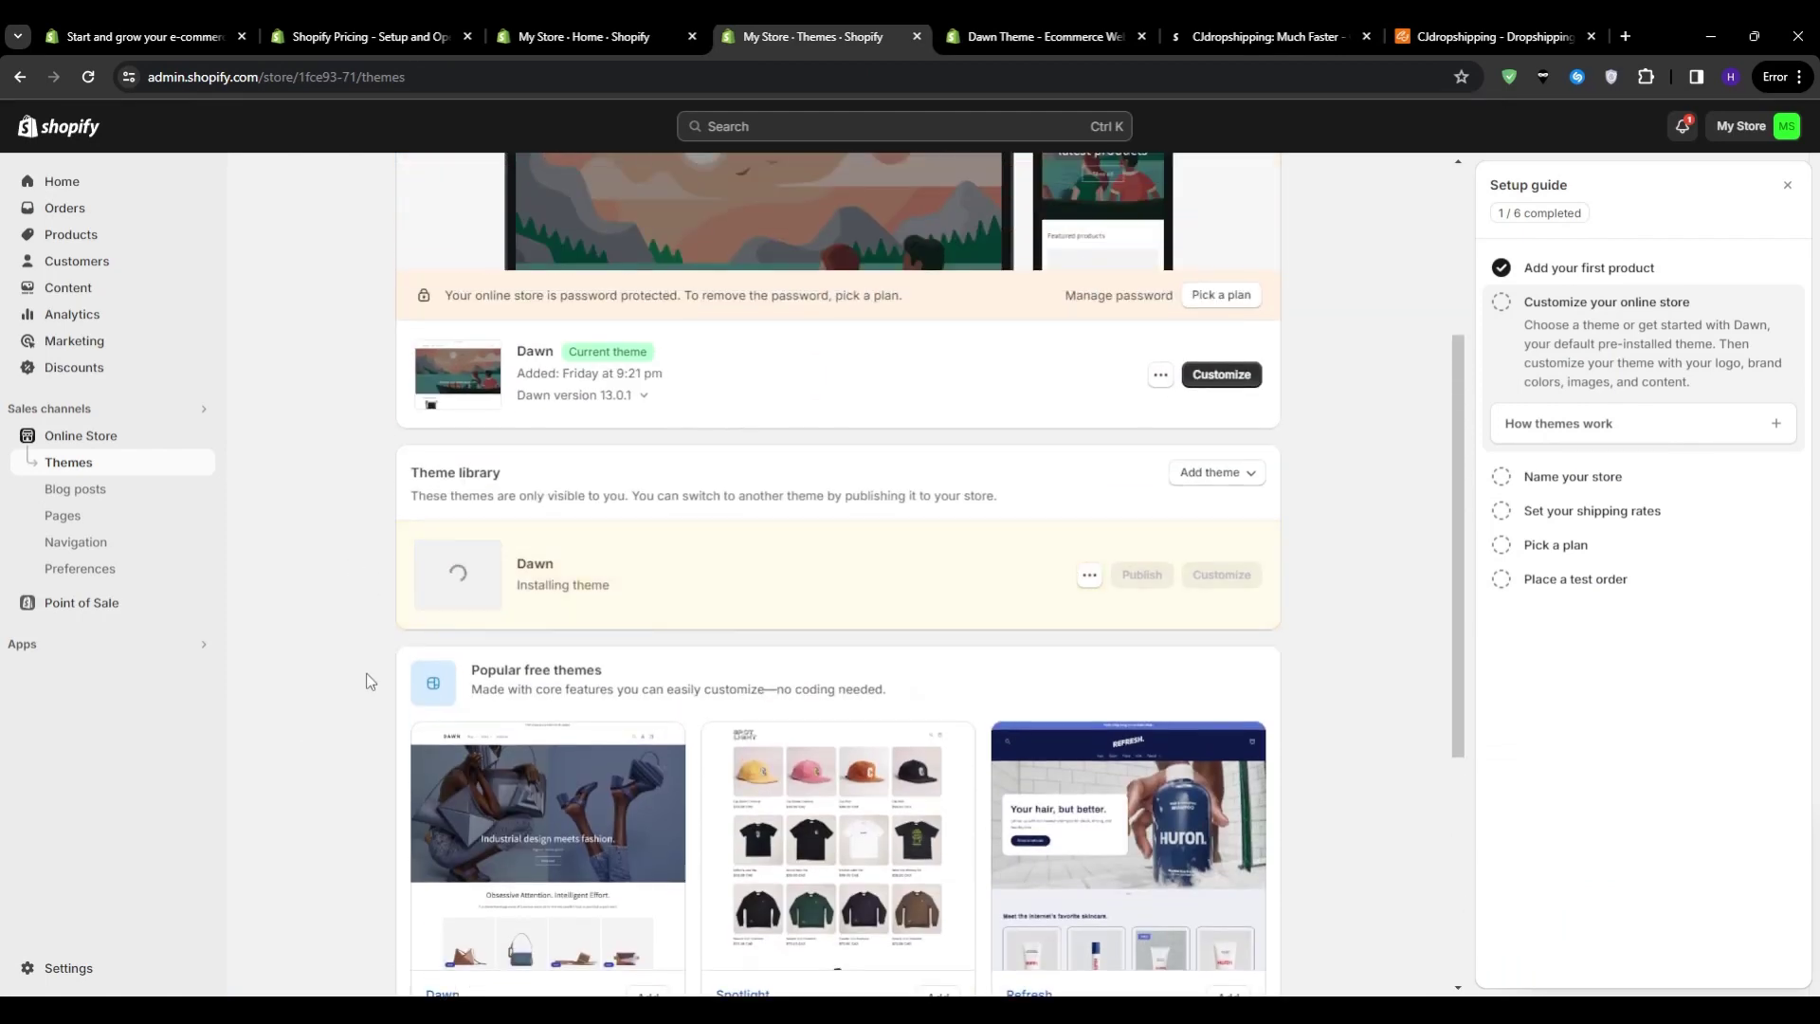
triple_click(563, 588)
left_click(671, 607)
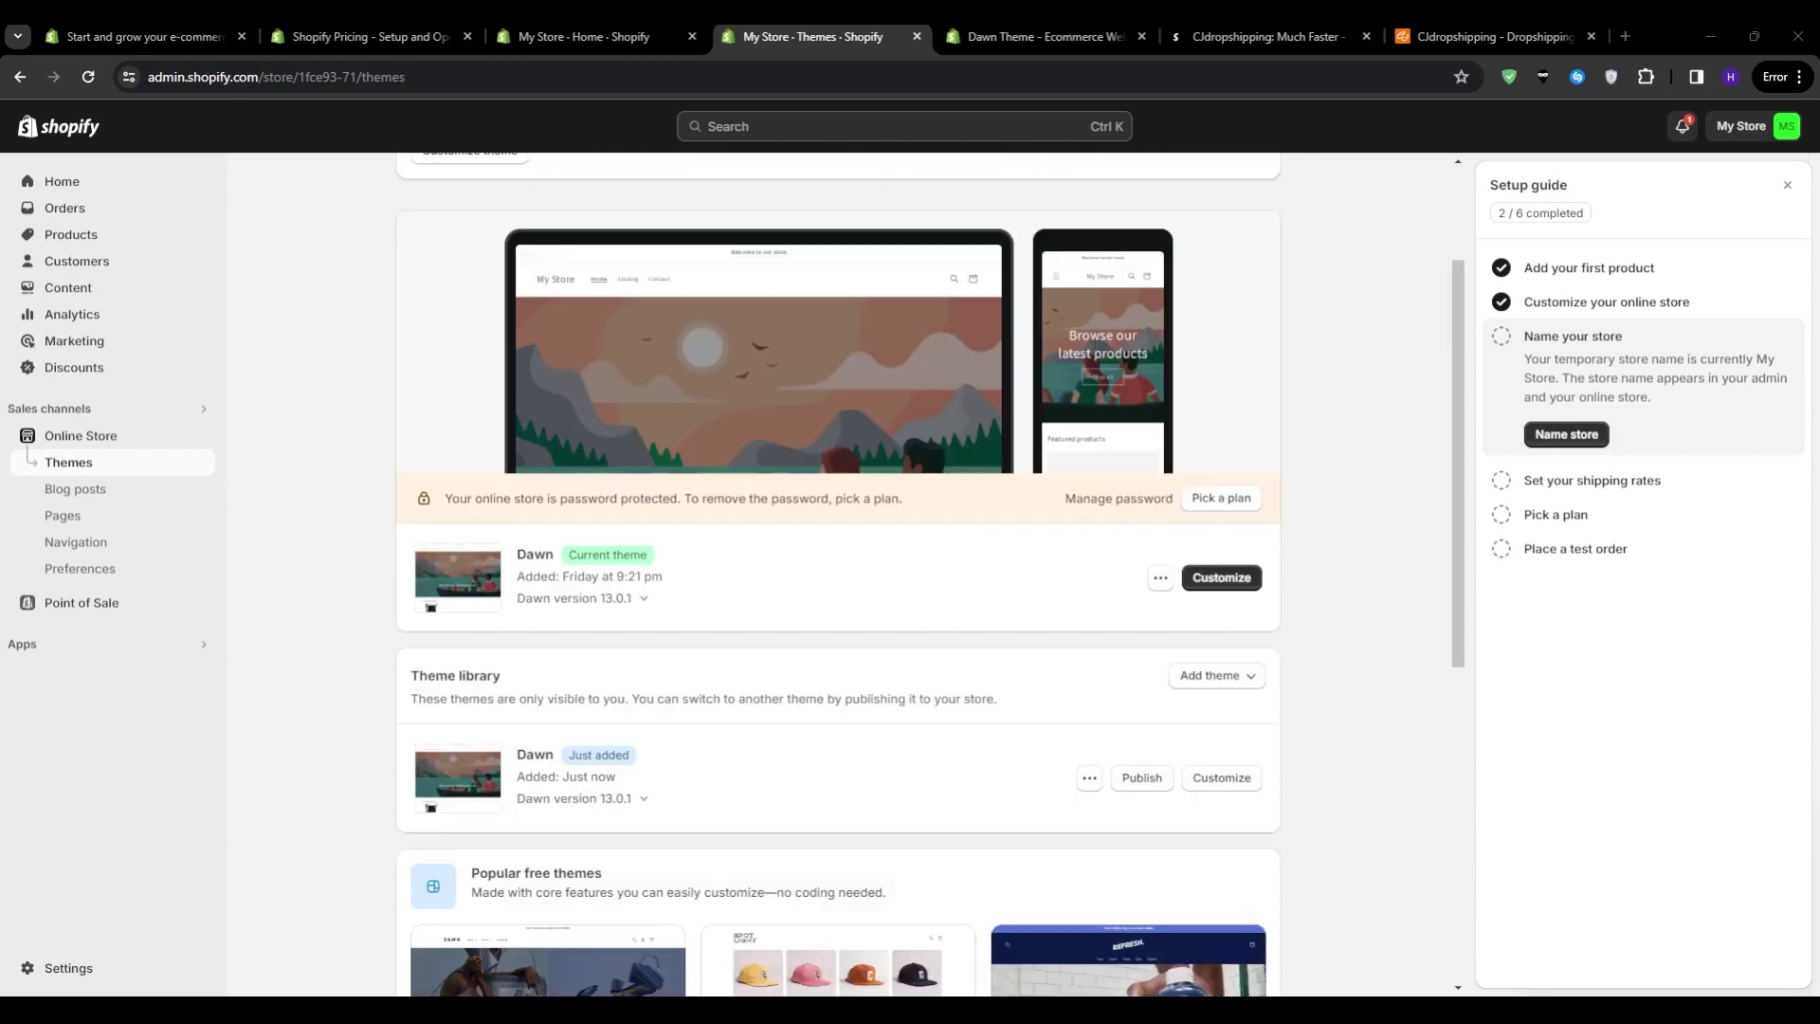
Step: Open the newly added Dawn theme for customization and display the color schemes in its theme settings
left_click(1221, 779)
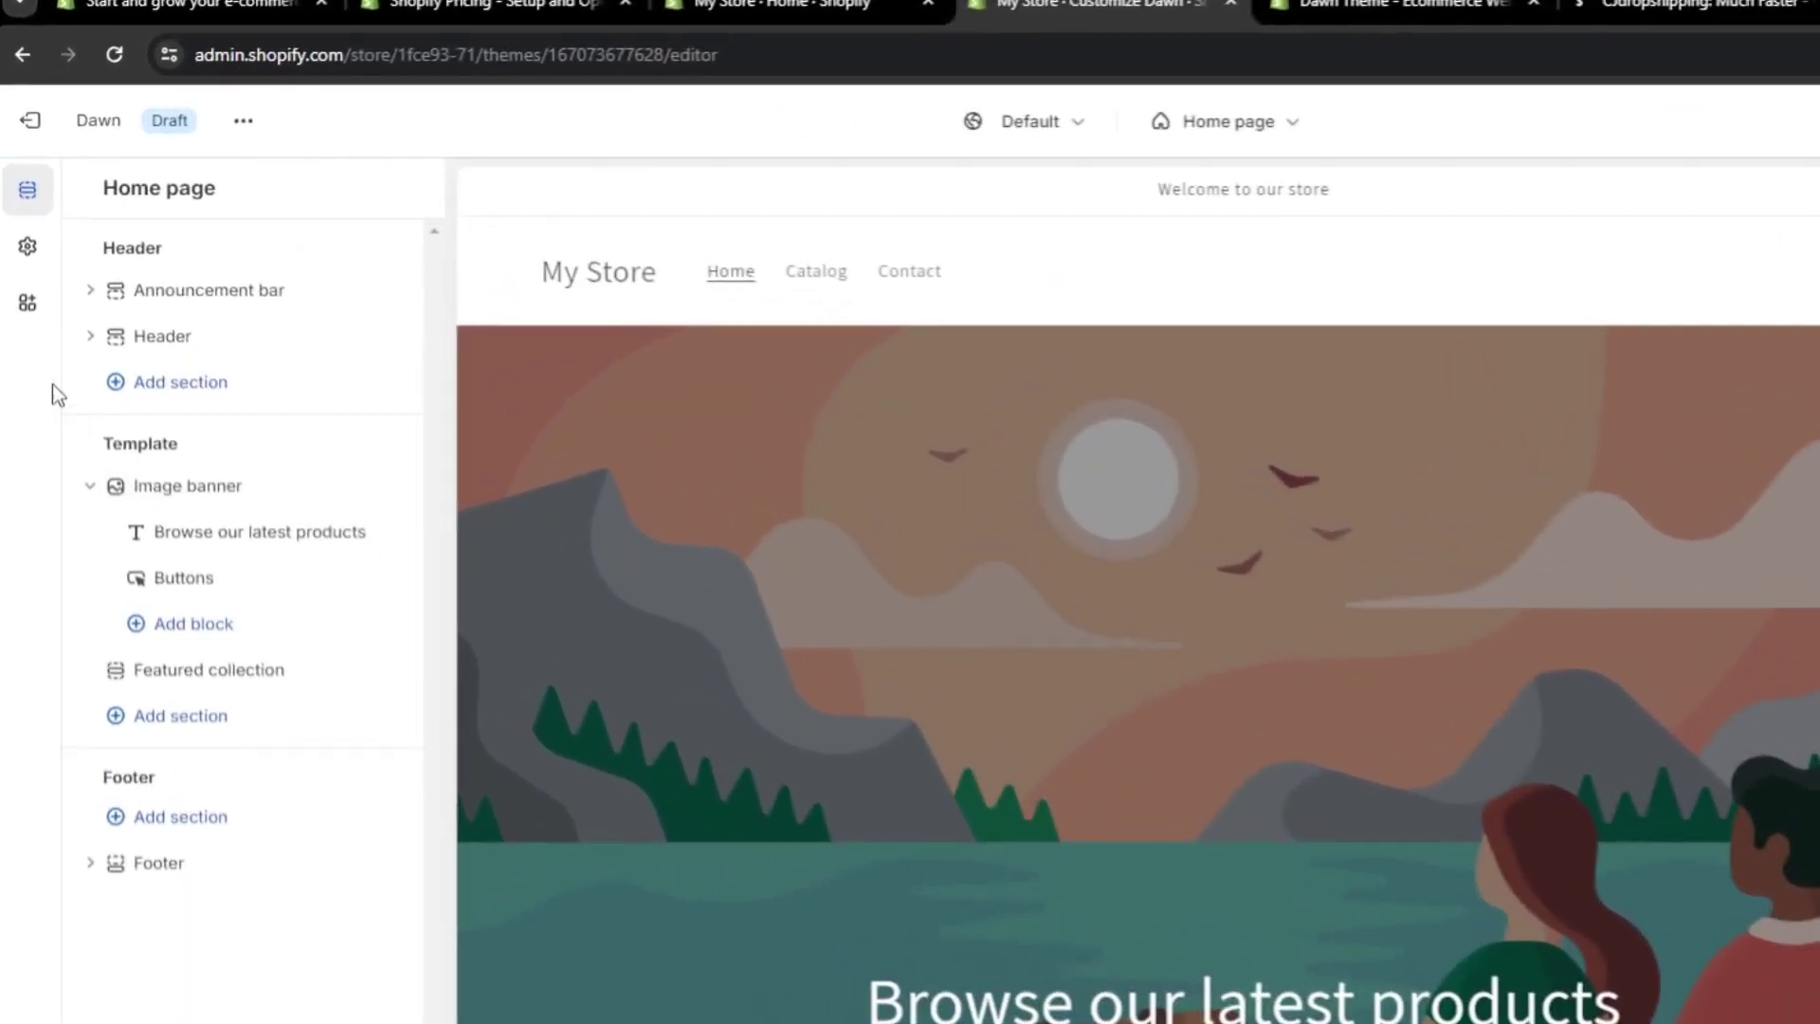
left_click(25, 264)
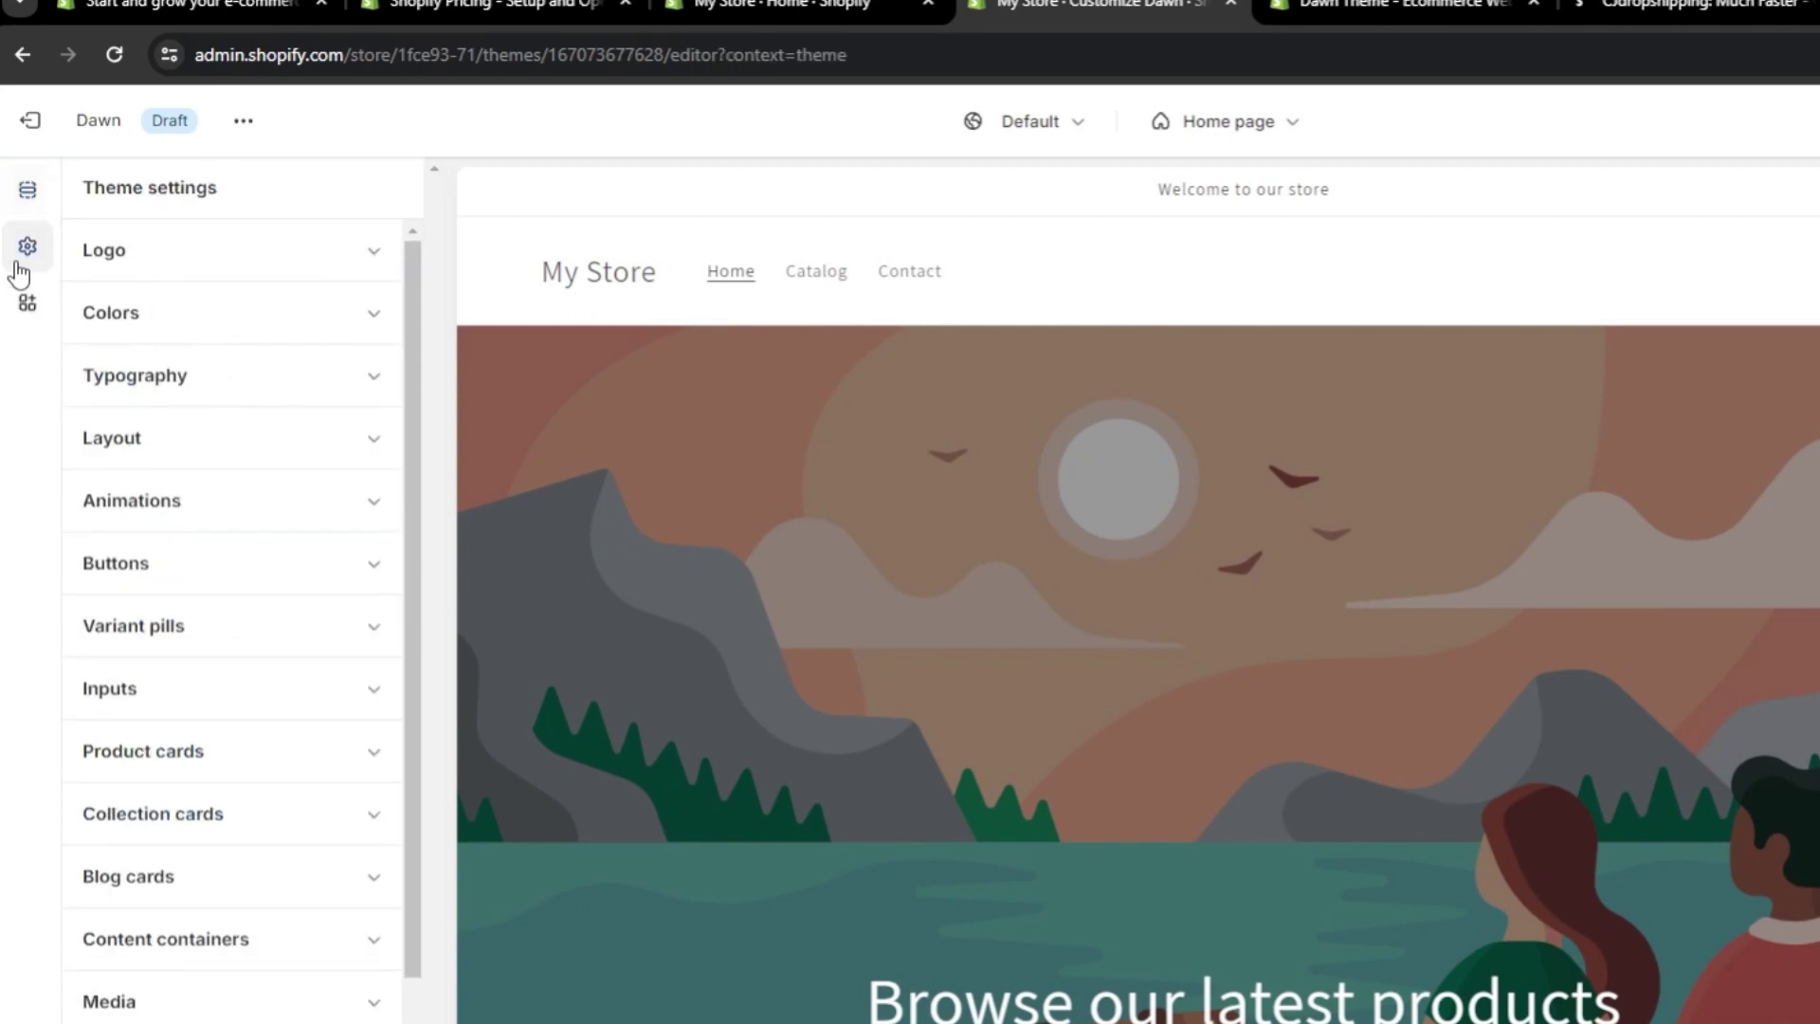
left_click(273, 316)
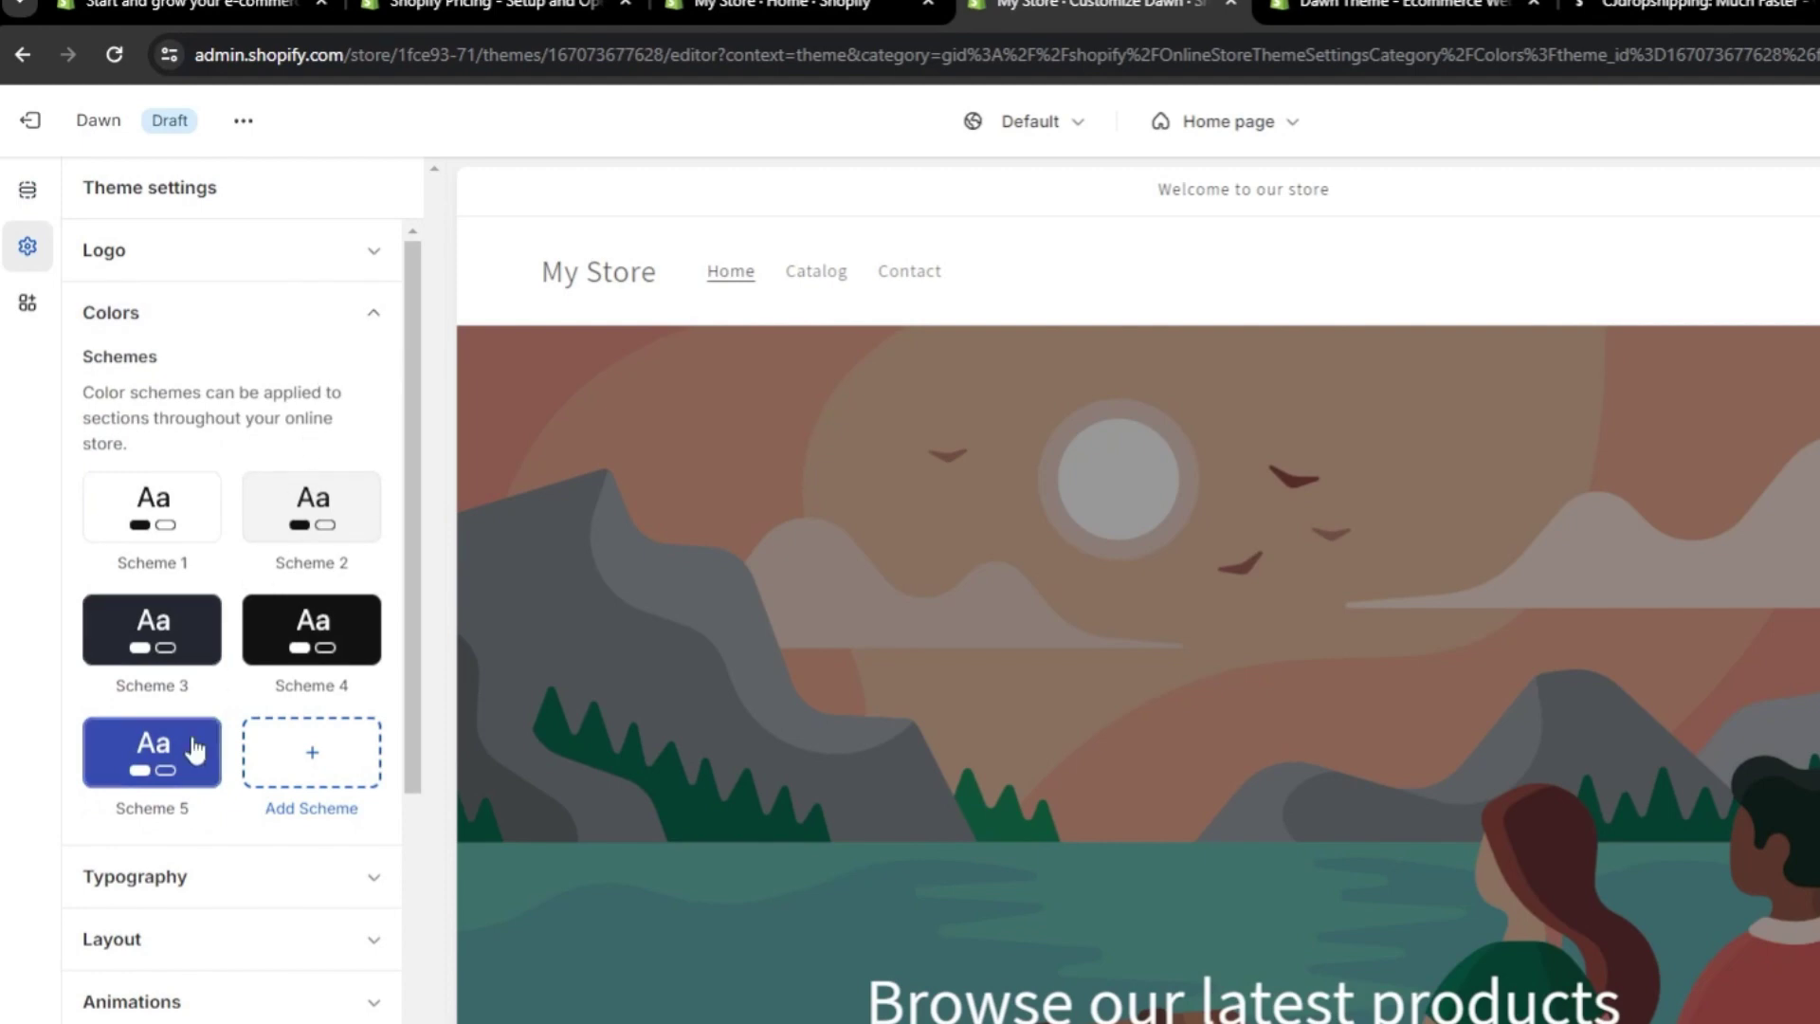
Step: Examine the colors of Scheme 5 alongside the home page preview and return to the scheme list
left_click(174, 770)
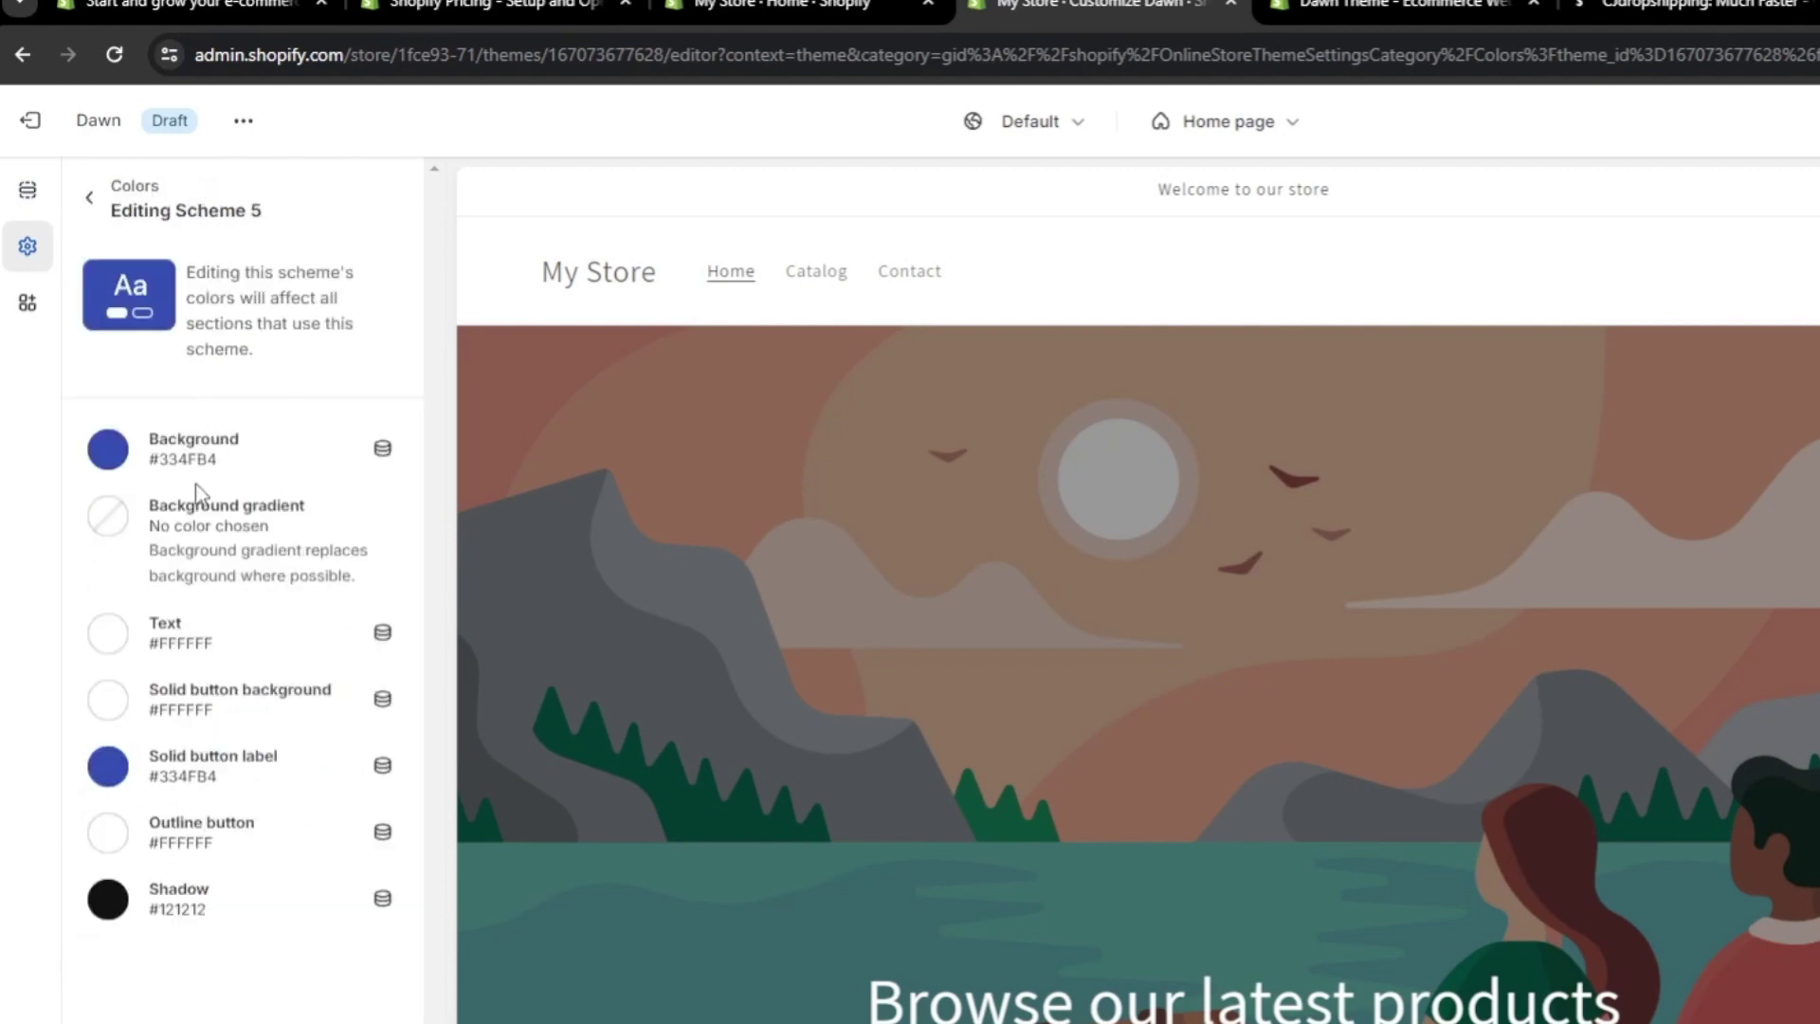
scroll(664, 550, "down", 3)
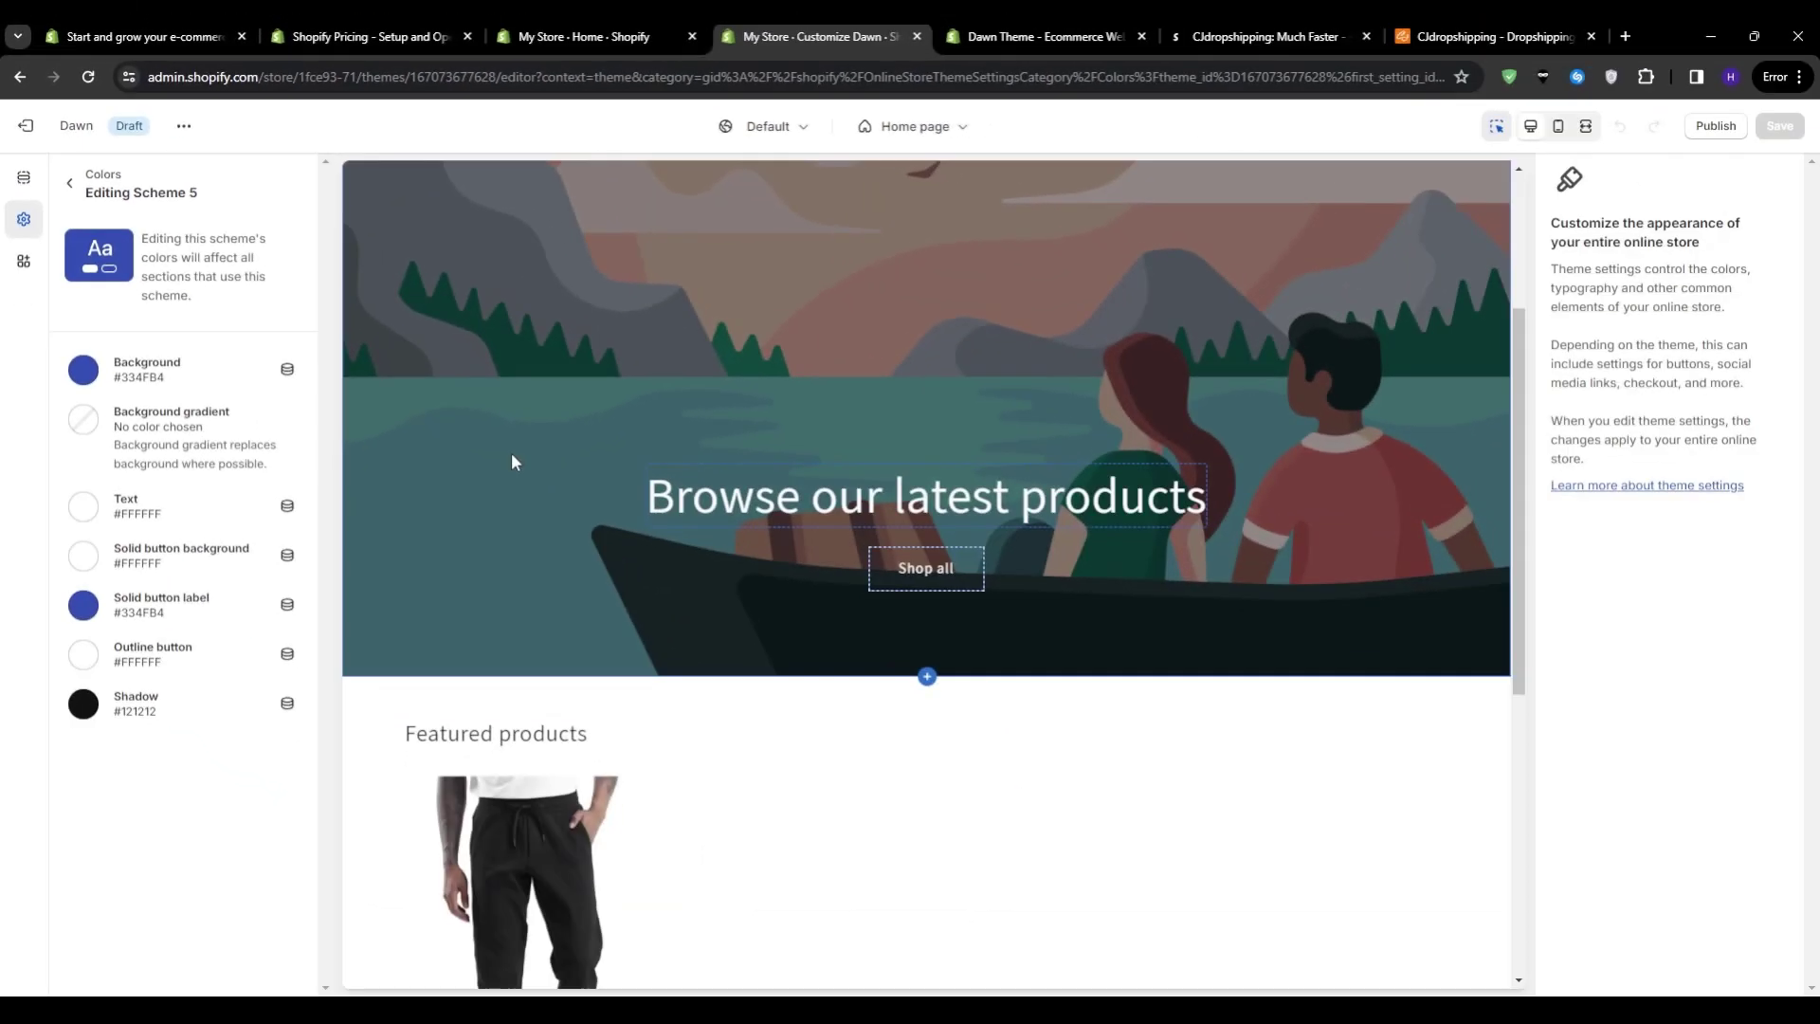
scroll(511, 464, "down", 4)
scroll(509, 471, "up", 6)
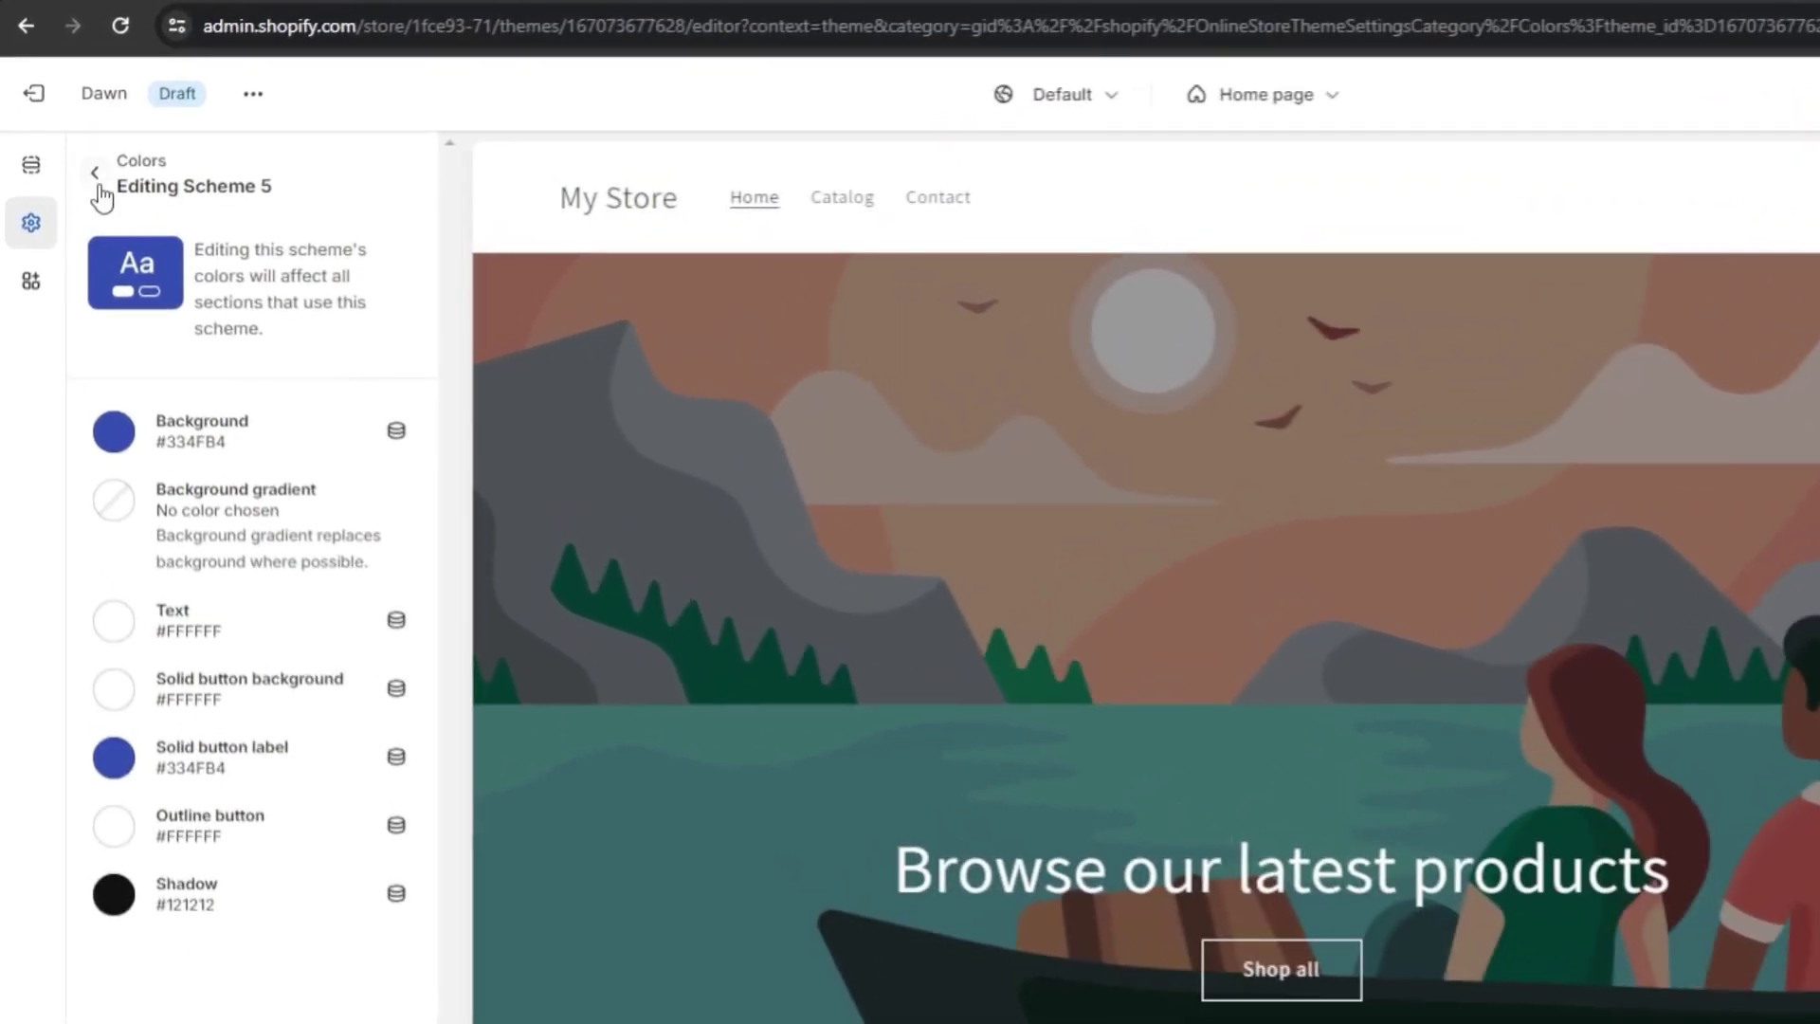
left_click(96, 174)
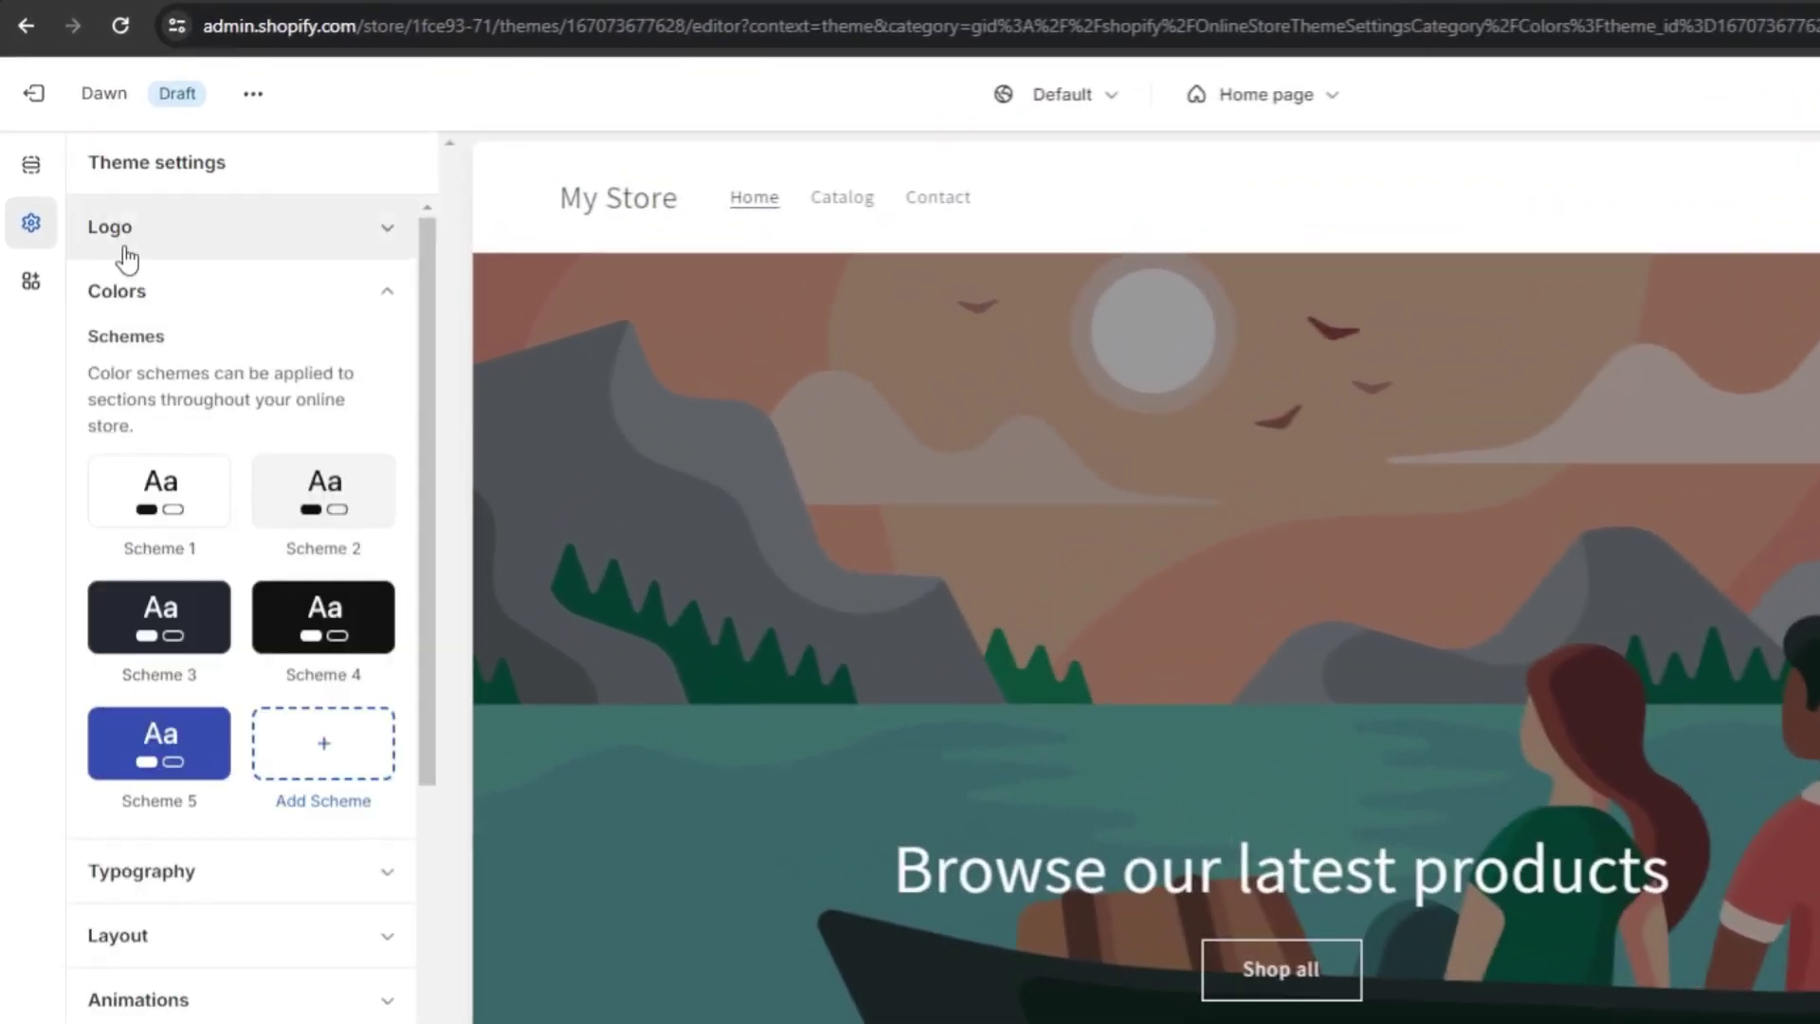
left_click(168, 815)
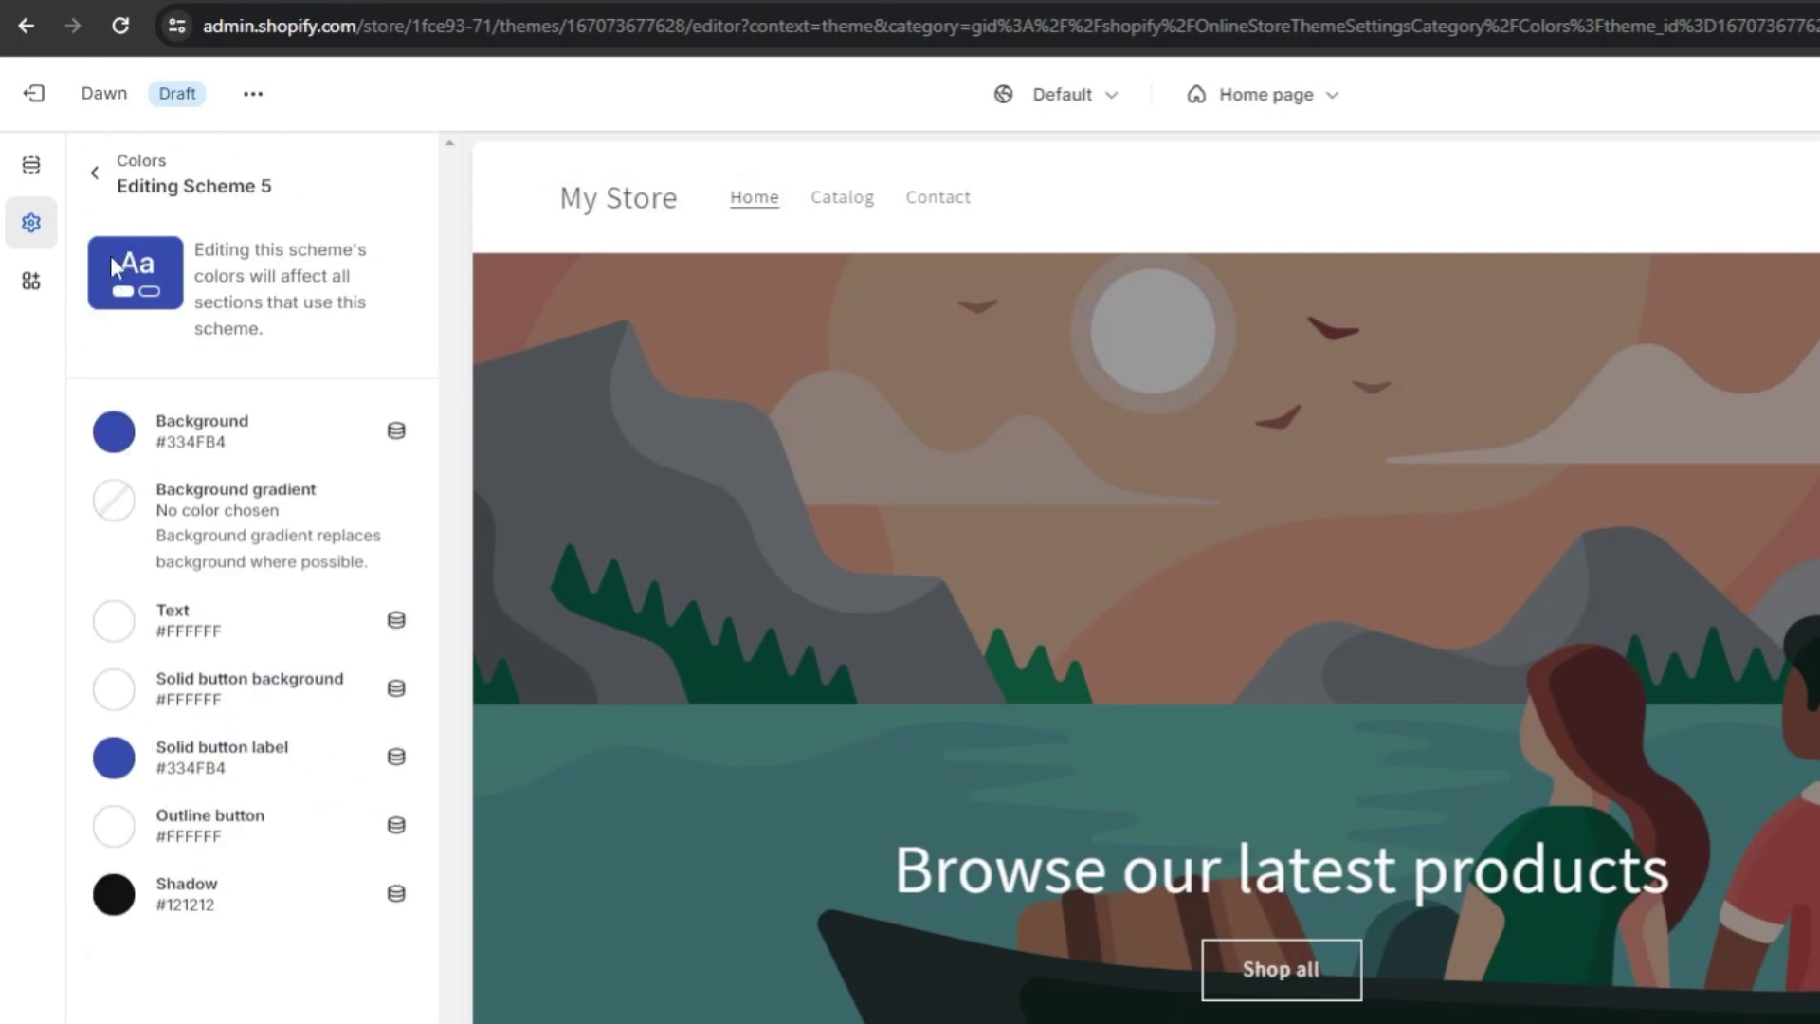
left_click(95, 174)
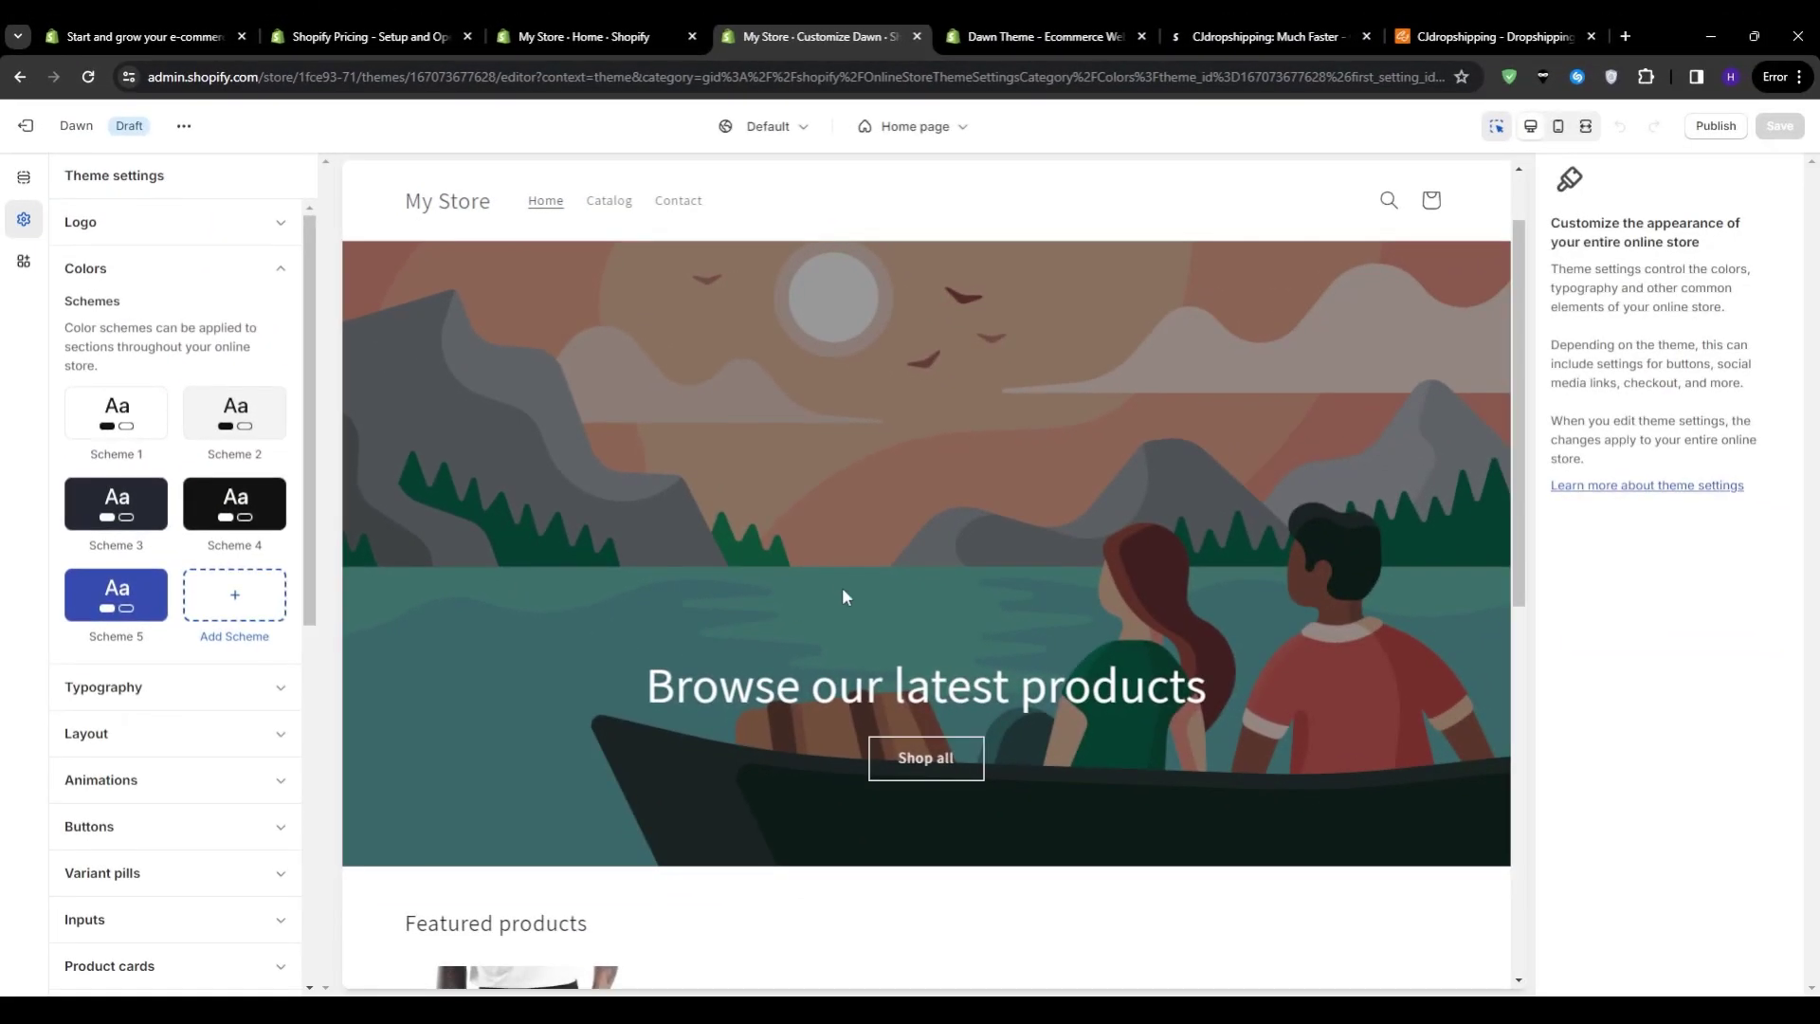
Step: Switch the theme editor from the home page to the Default product template to preview the product page
left_click(999, 121)
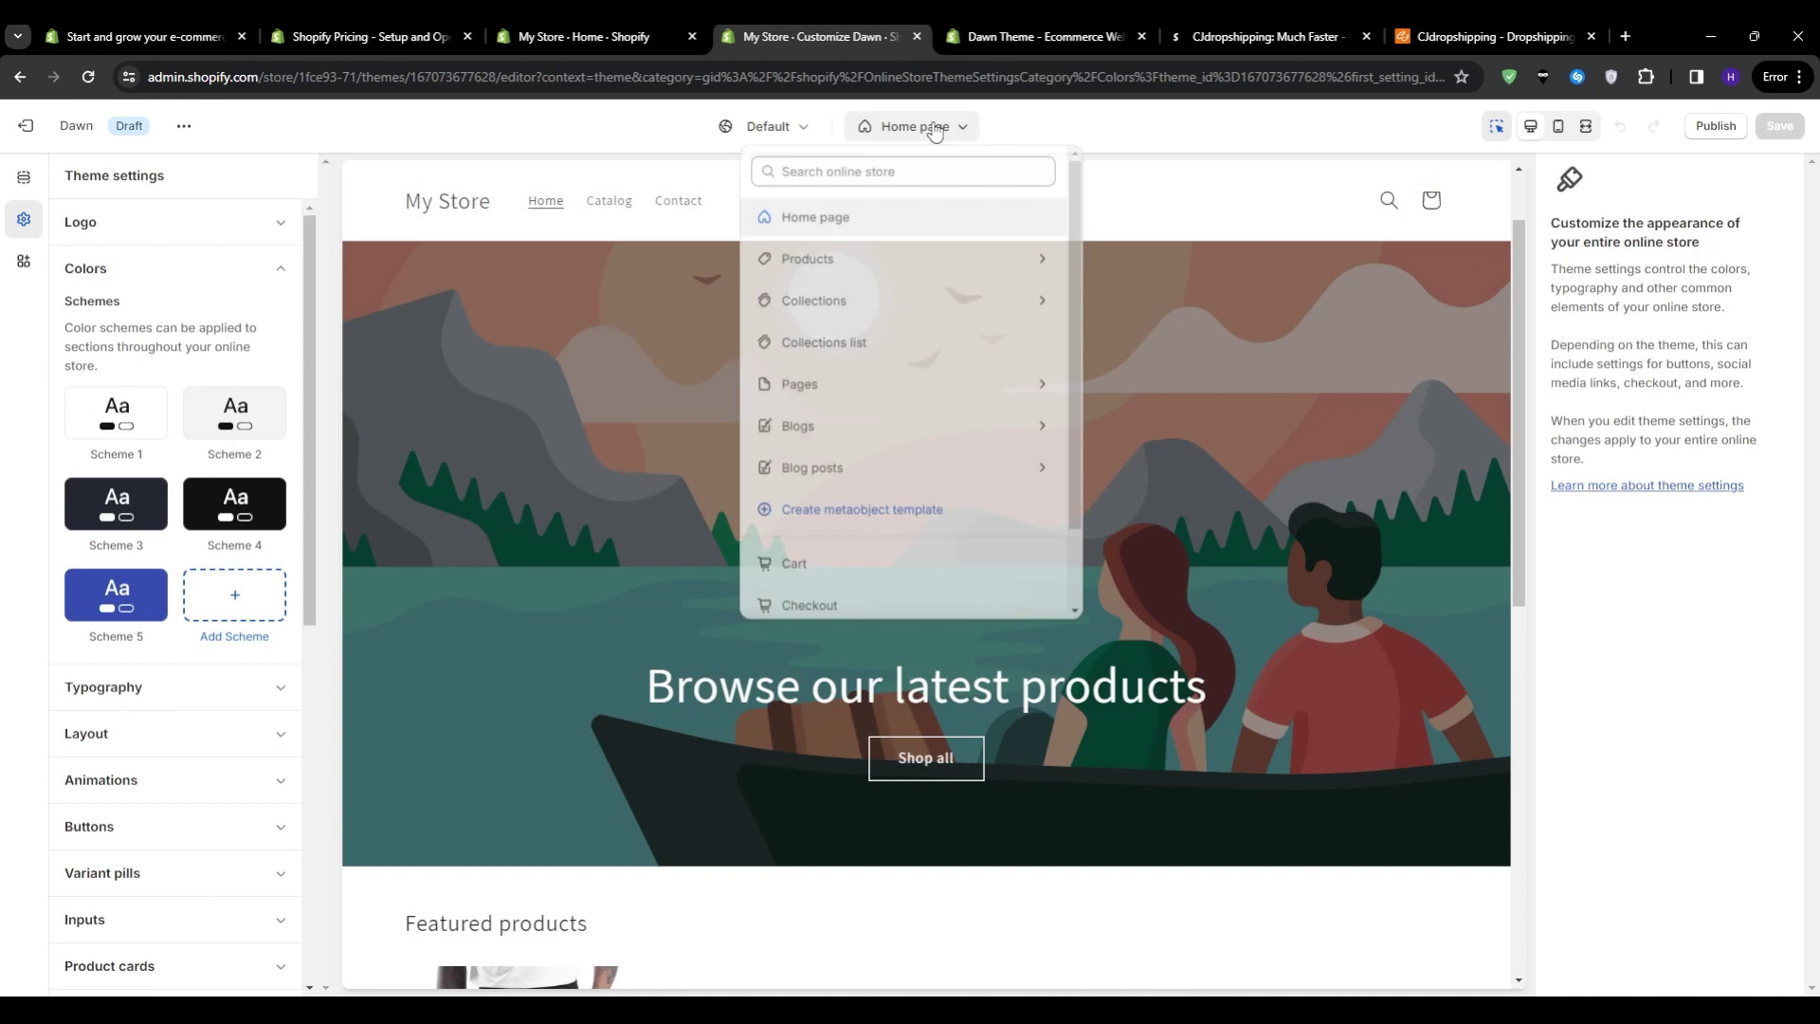
left_click(863, 259)
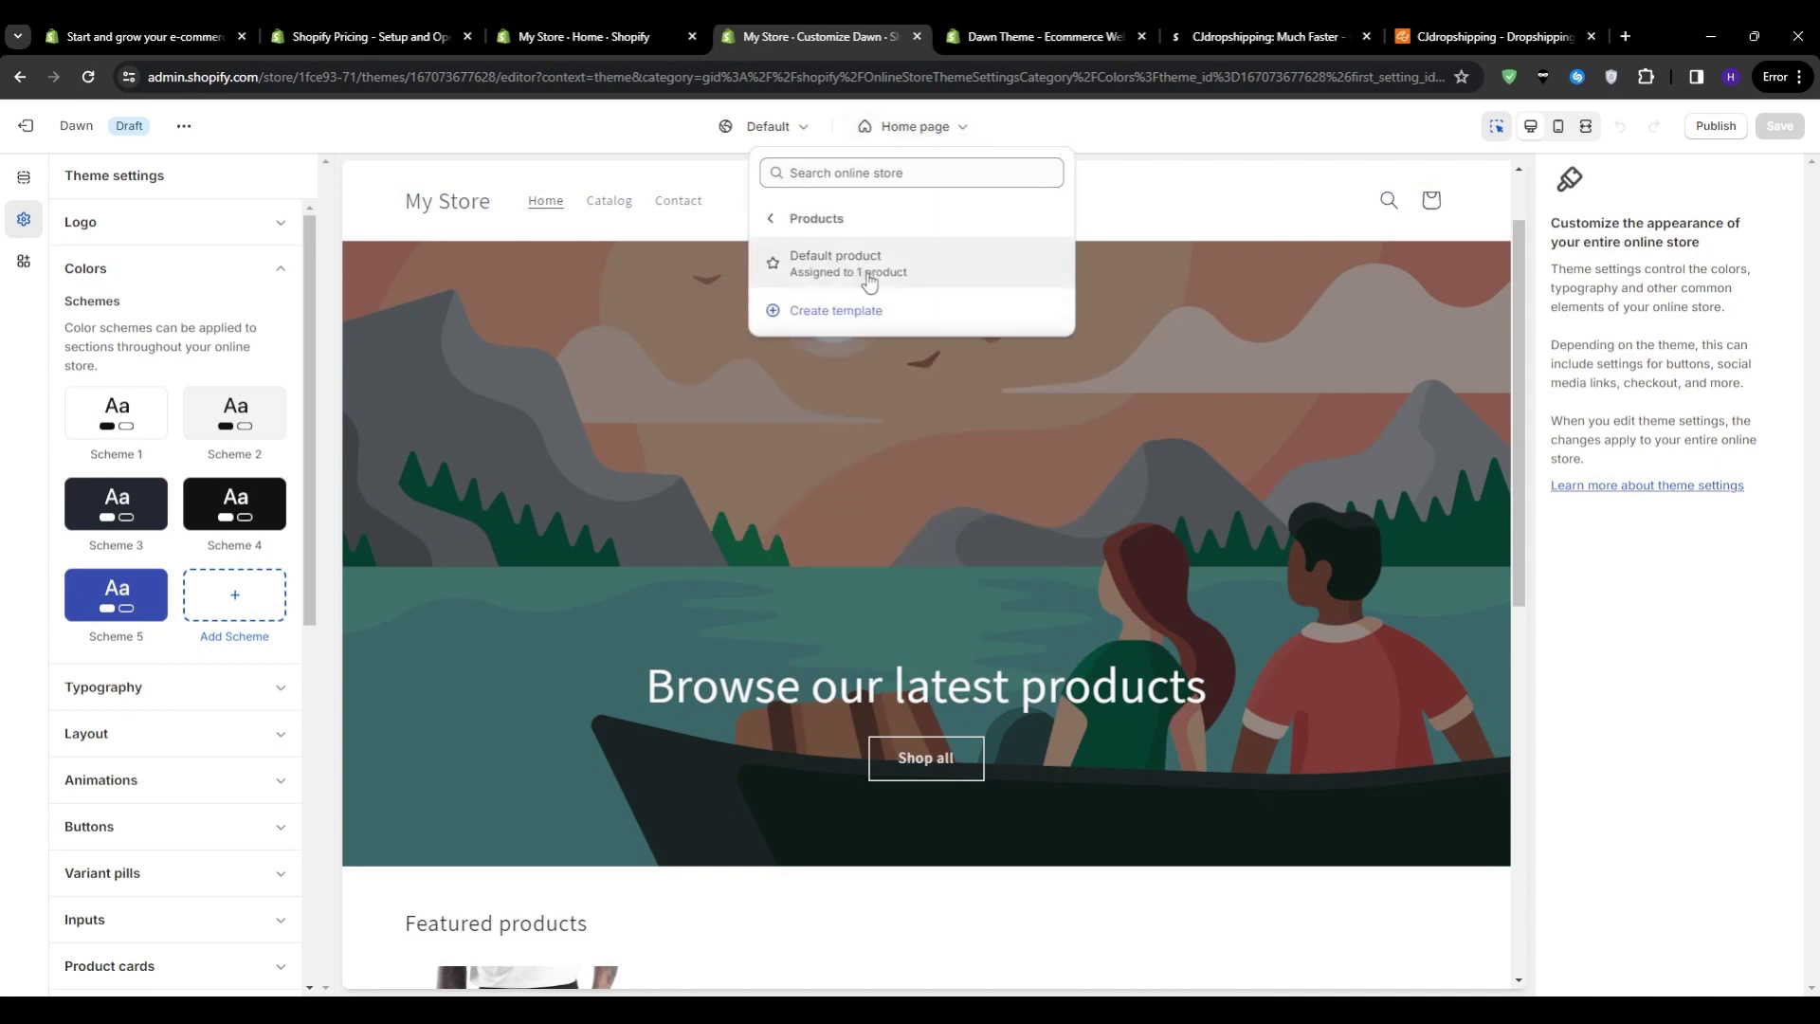
left_click(946, 275)
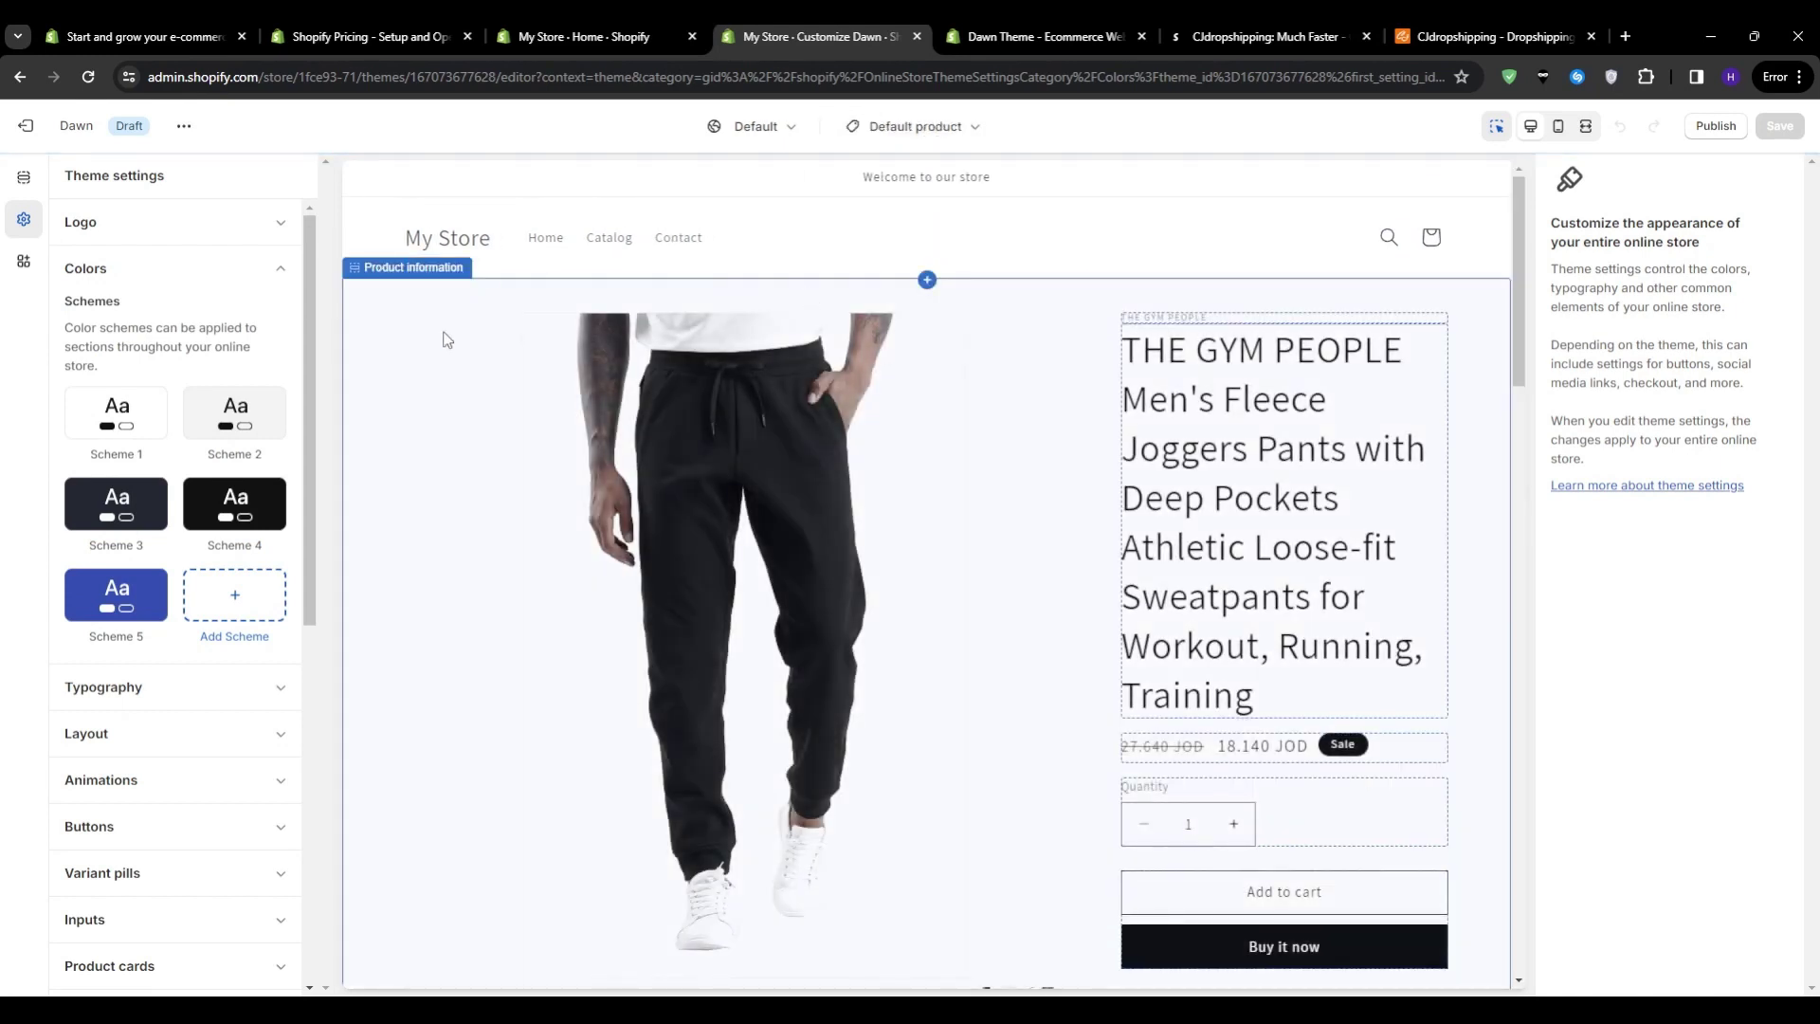
scroll(1064, 662, "down", 6)
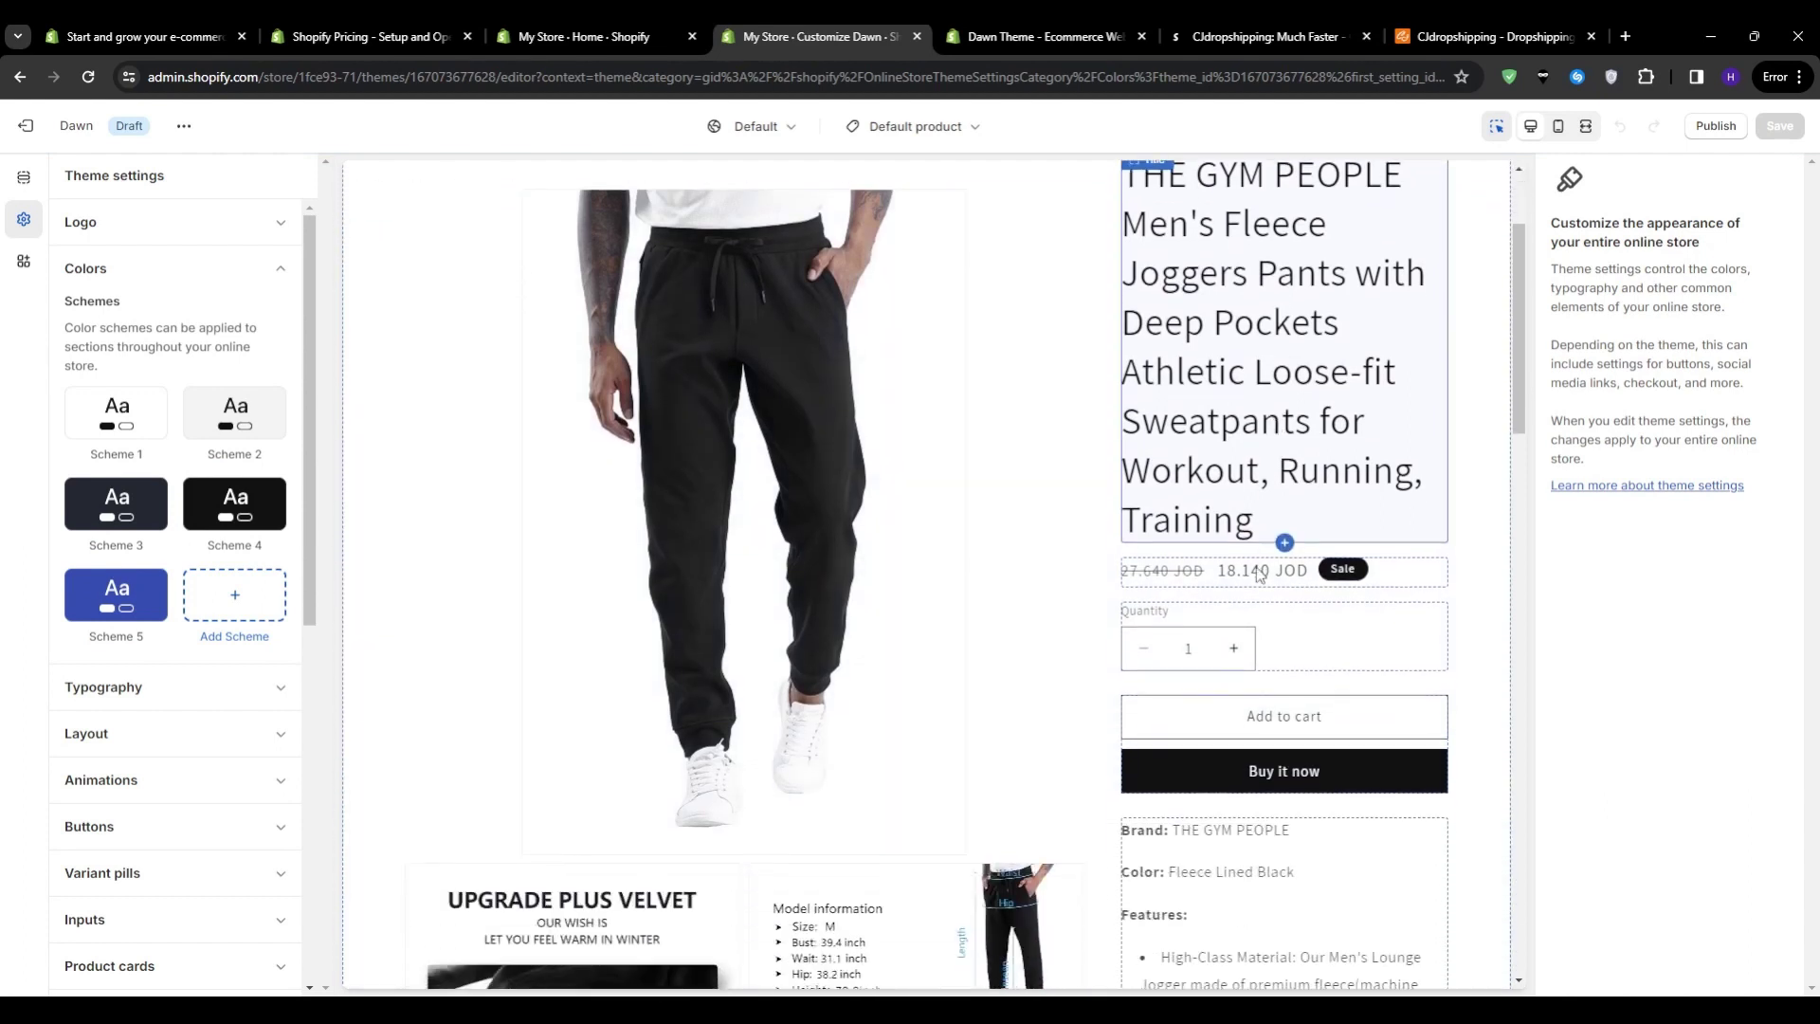
scroll(917, 829, "down", 7)
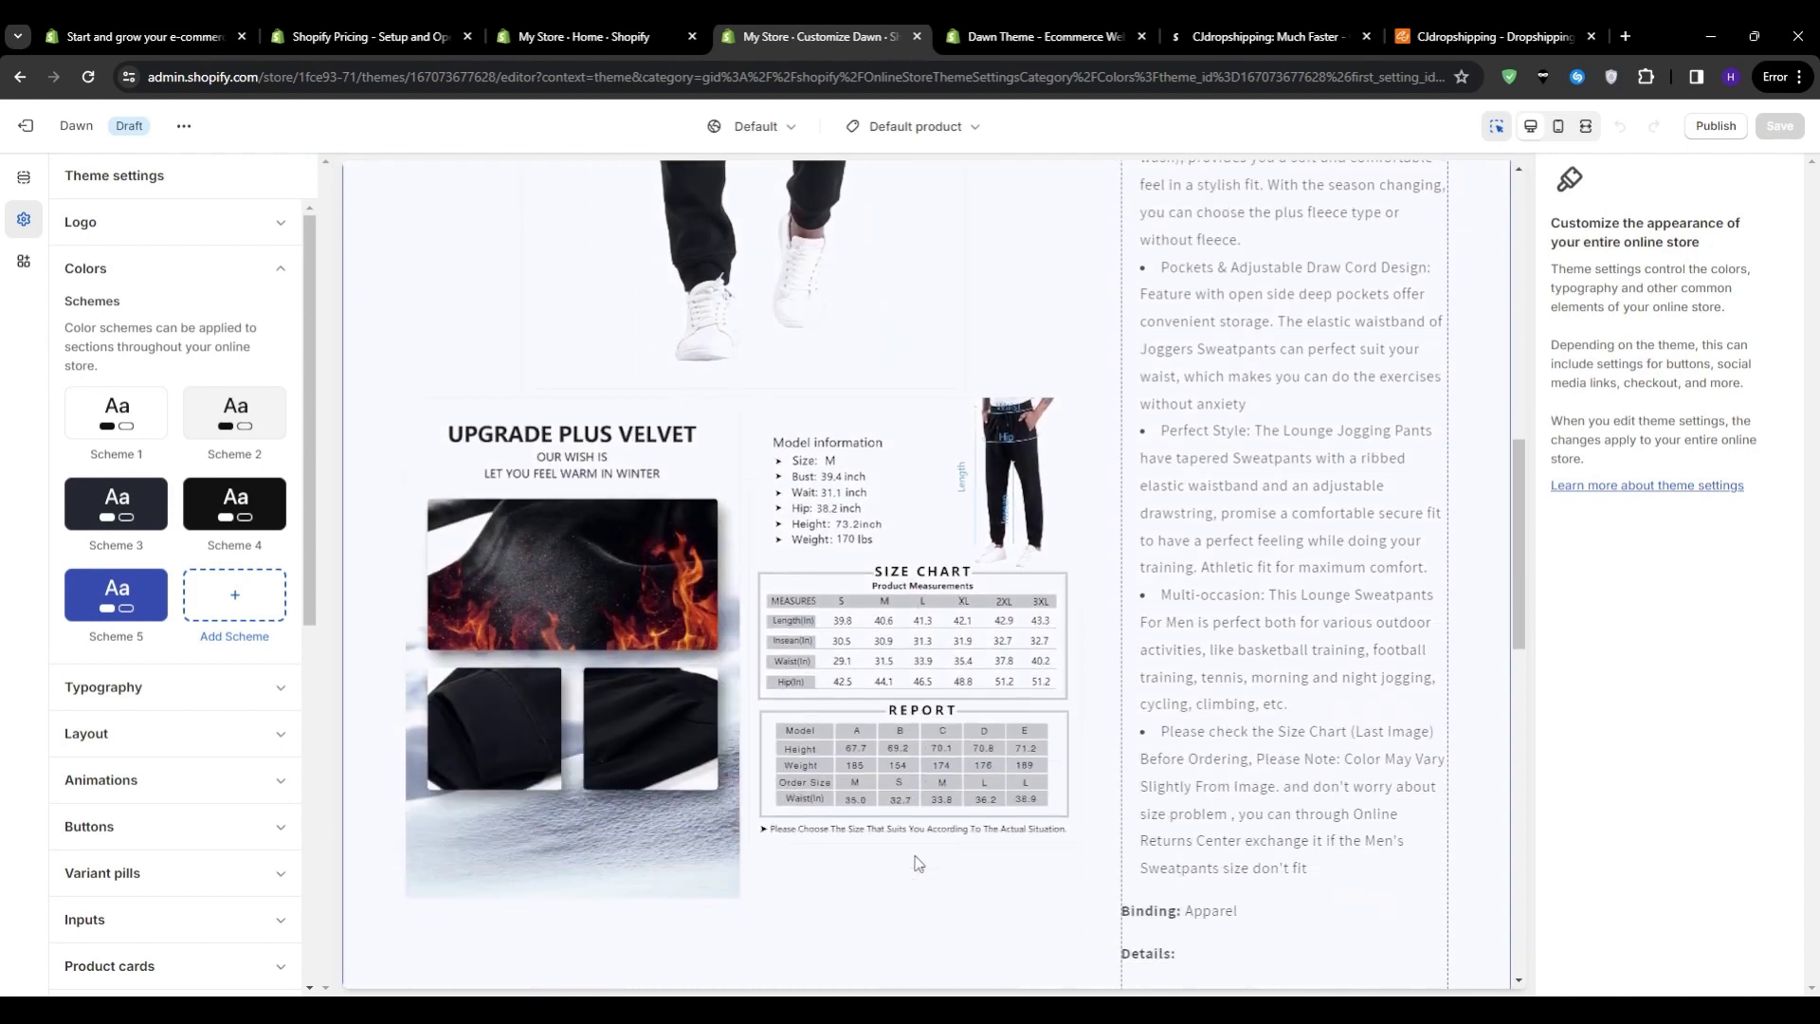
scroll(937, 839, "down", 6)
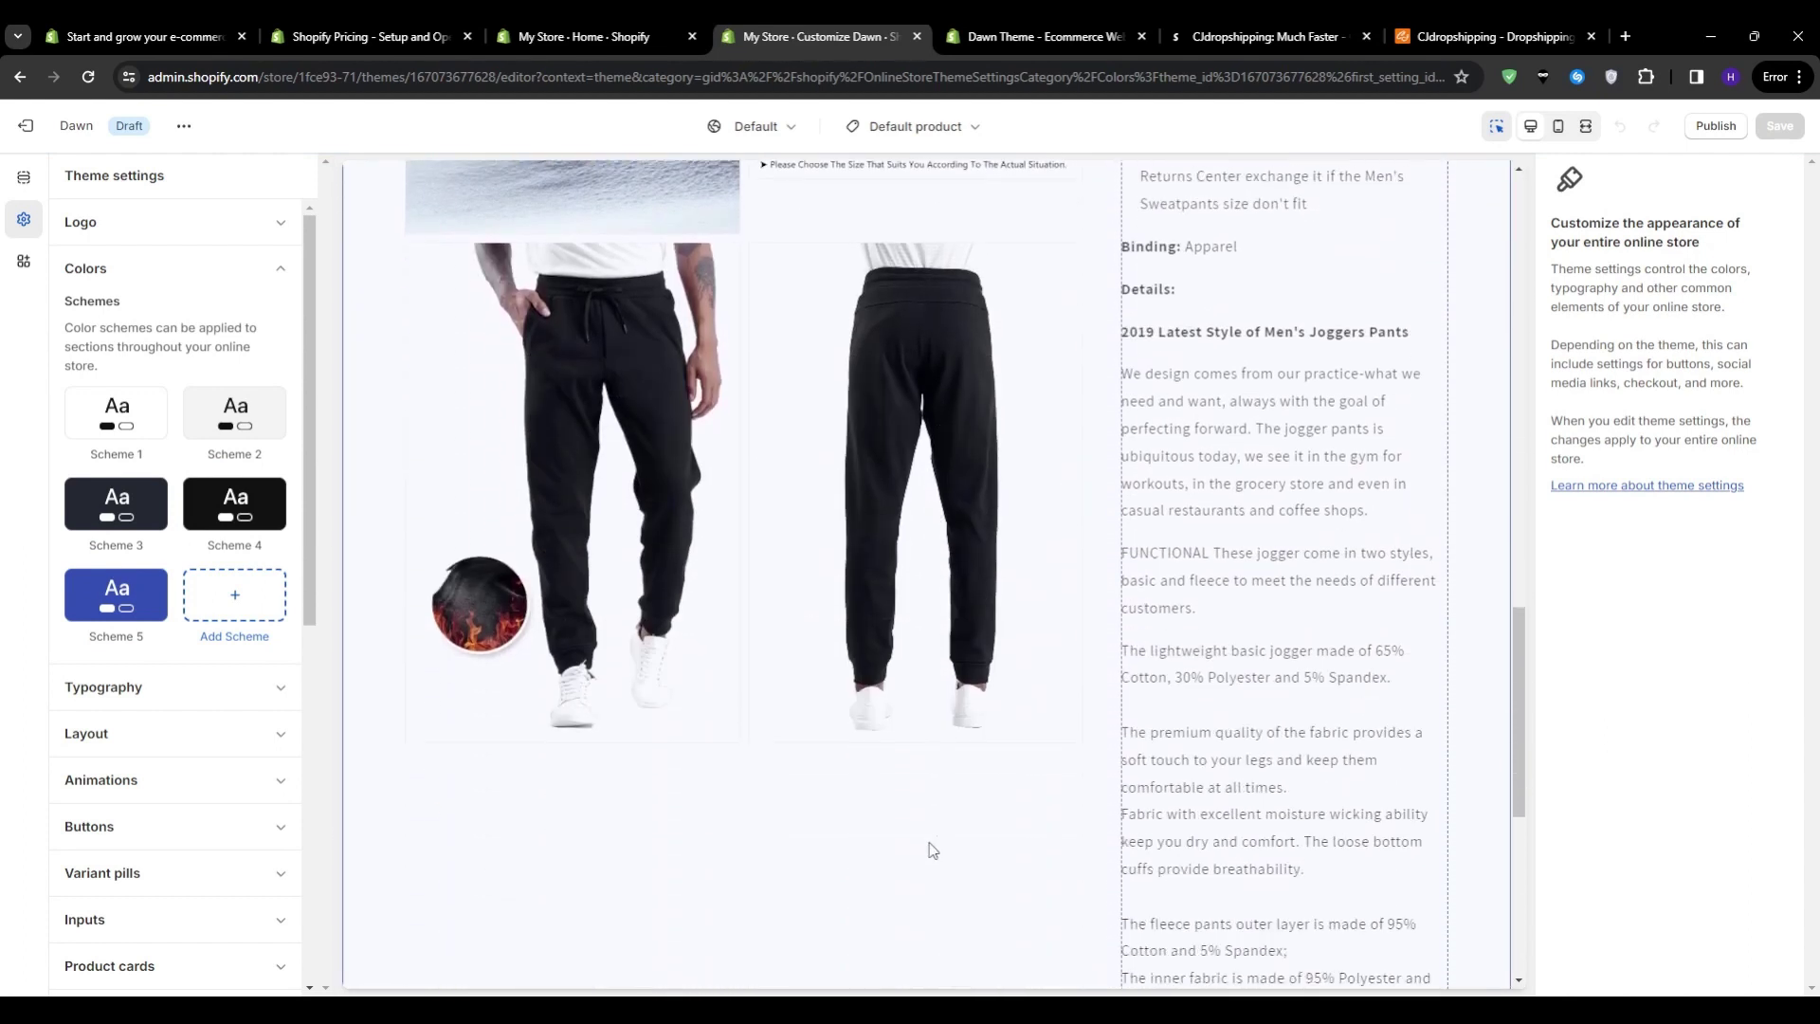
scroll(929, 850, "down", 5)
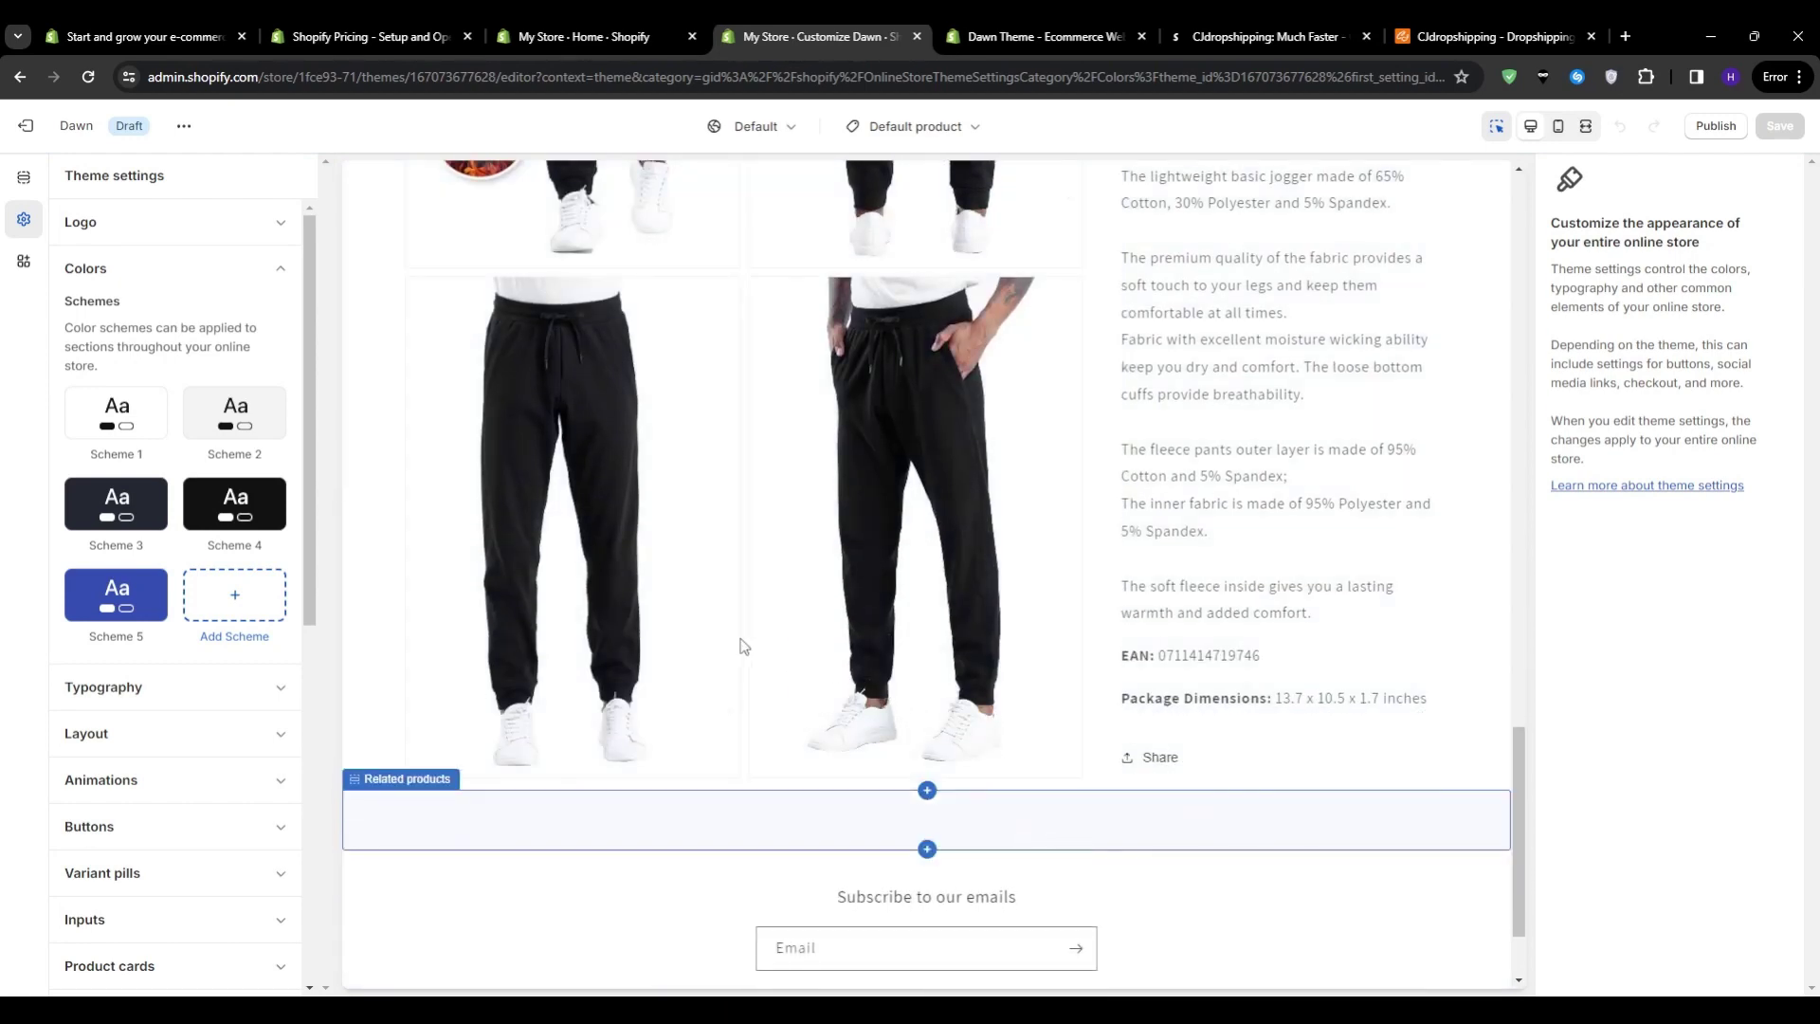
scroll(742, 644, "up", 2)
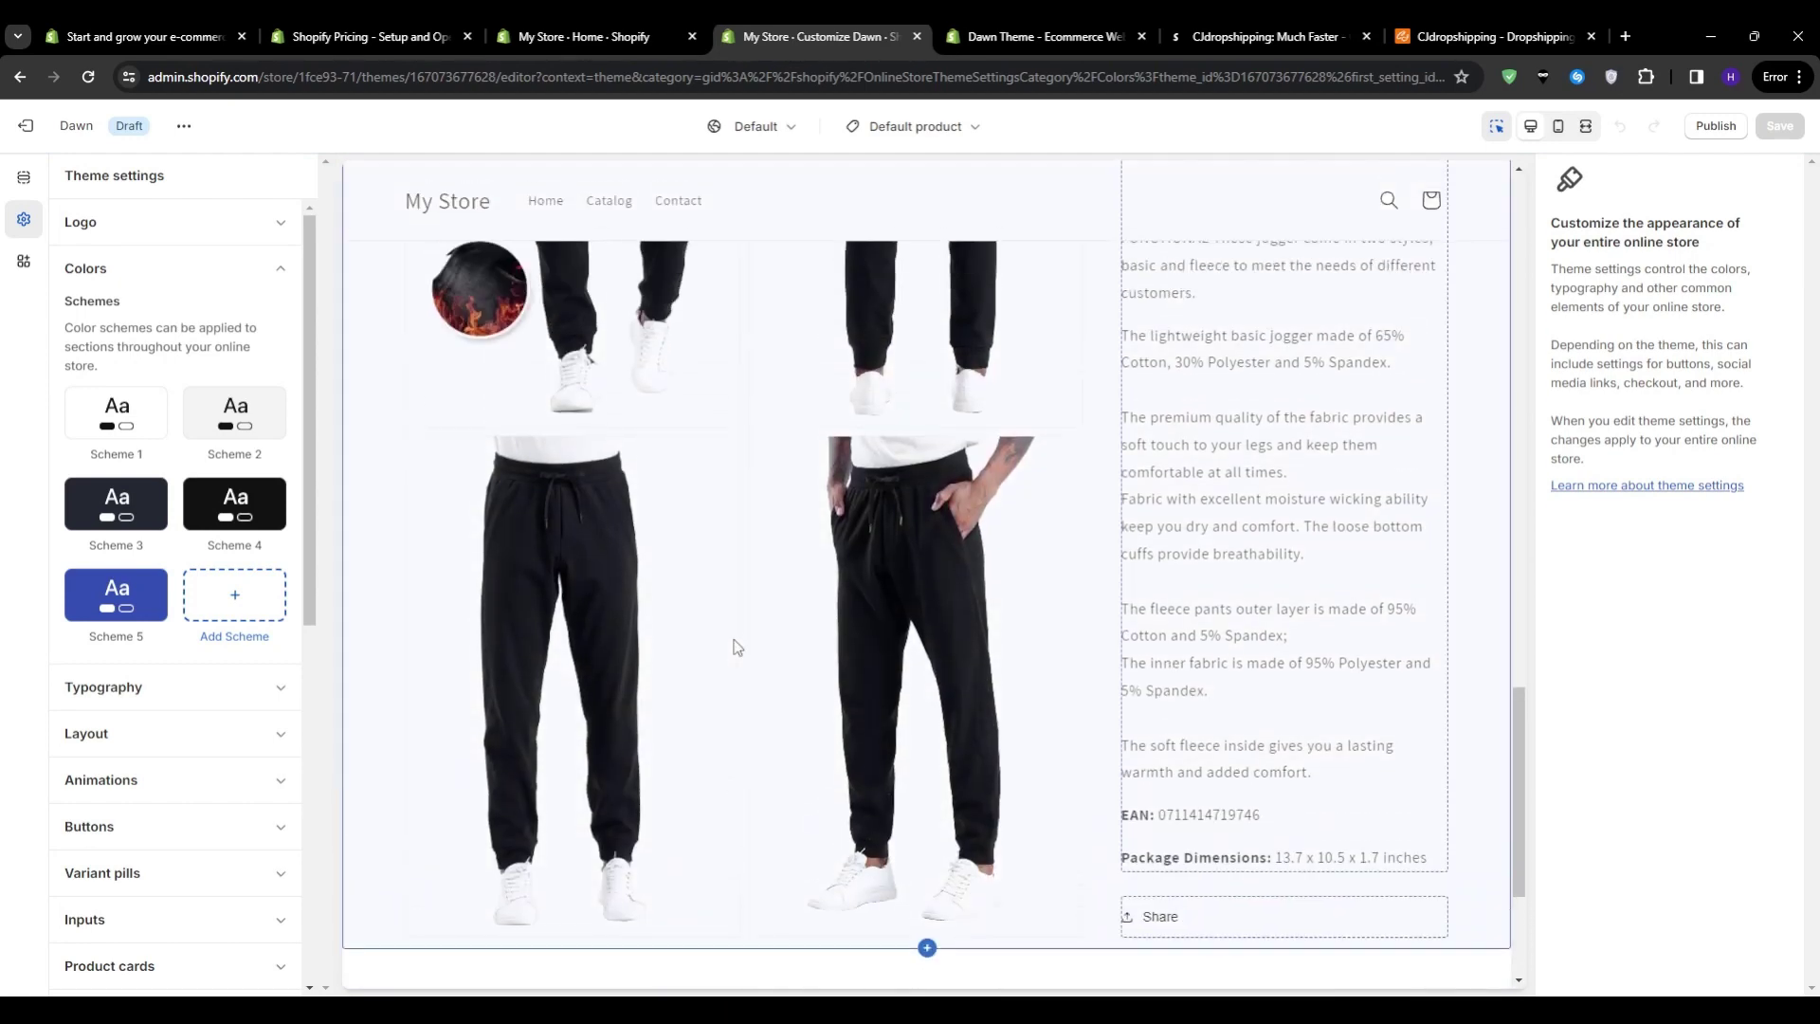
Step: Open color Scheme 4 and check its background color setting
left_click(211, 525)
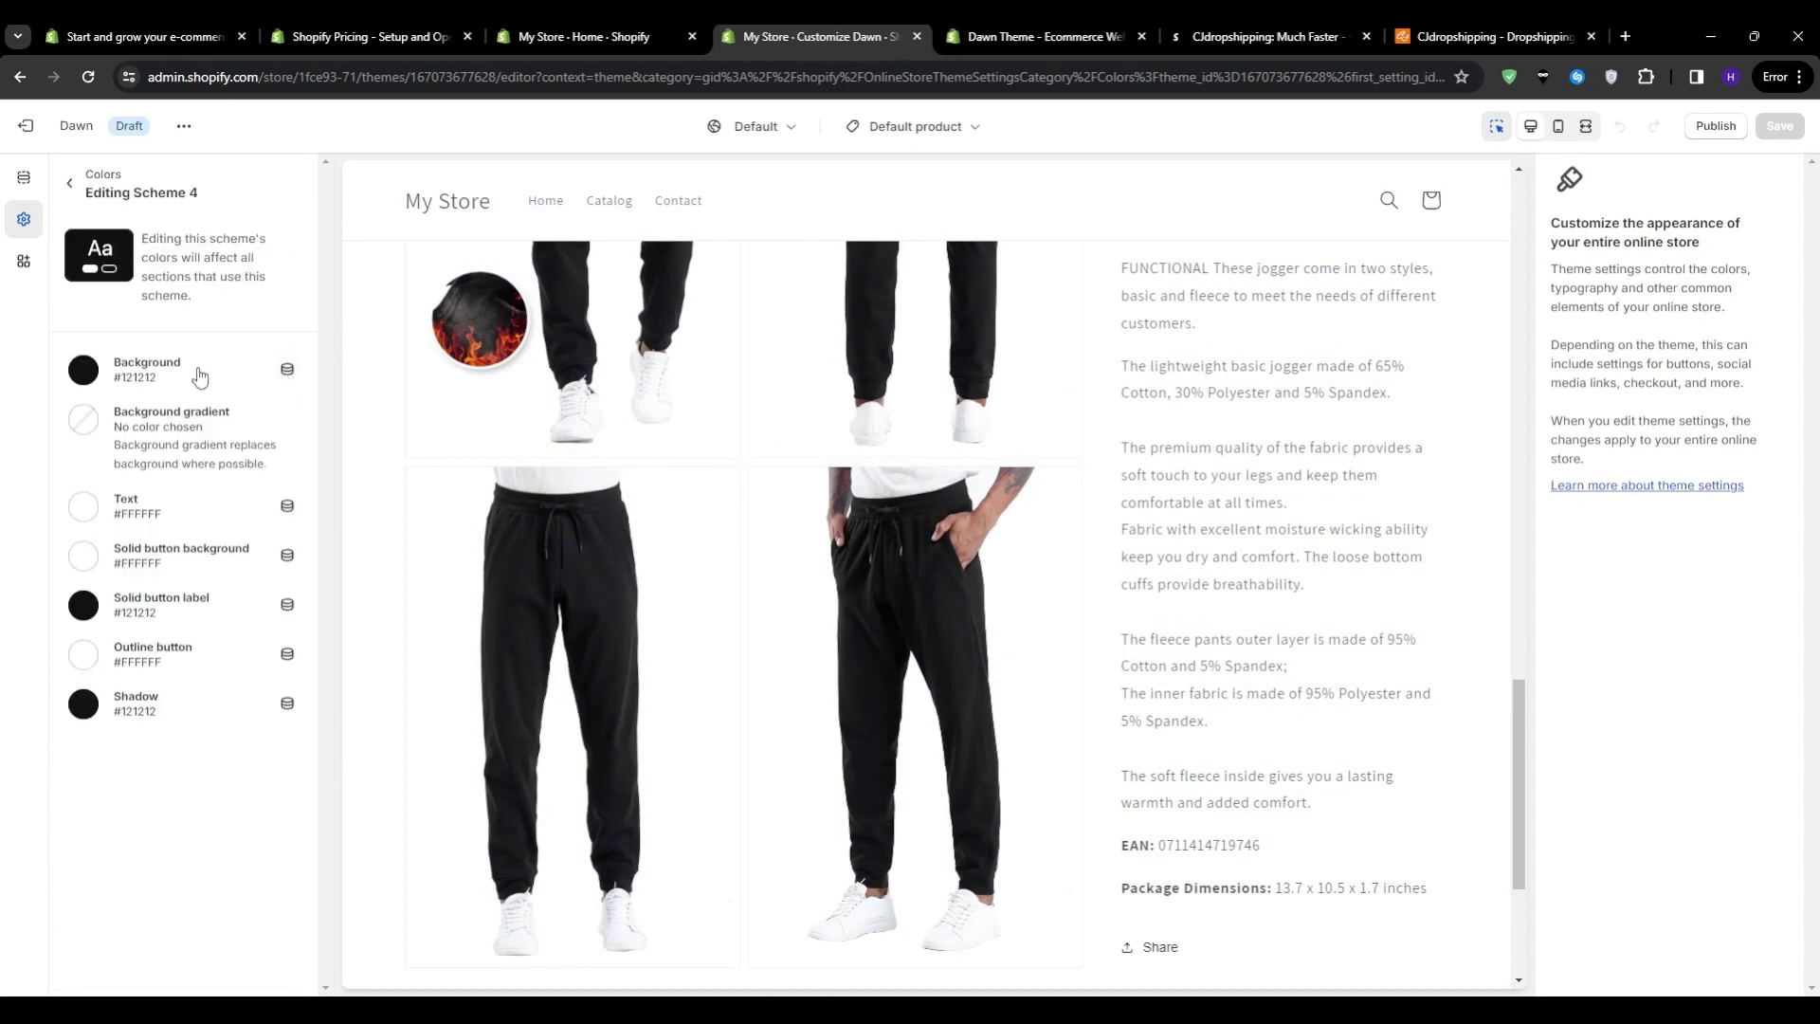
left_click(171, 372)
left_click(228, 359)
Step: Select the Product information section in the product page preview to show its settings
scroll(629, 548, "up", 10)
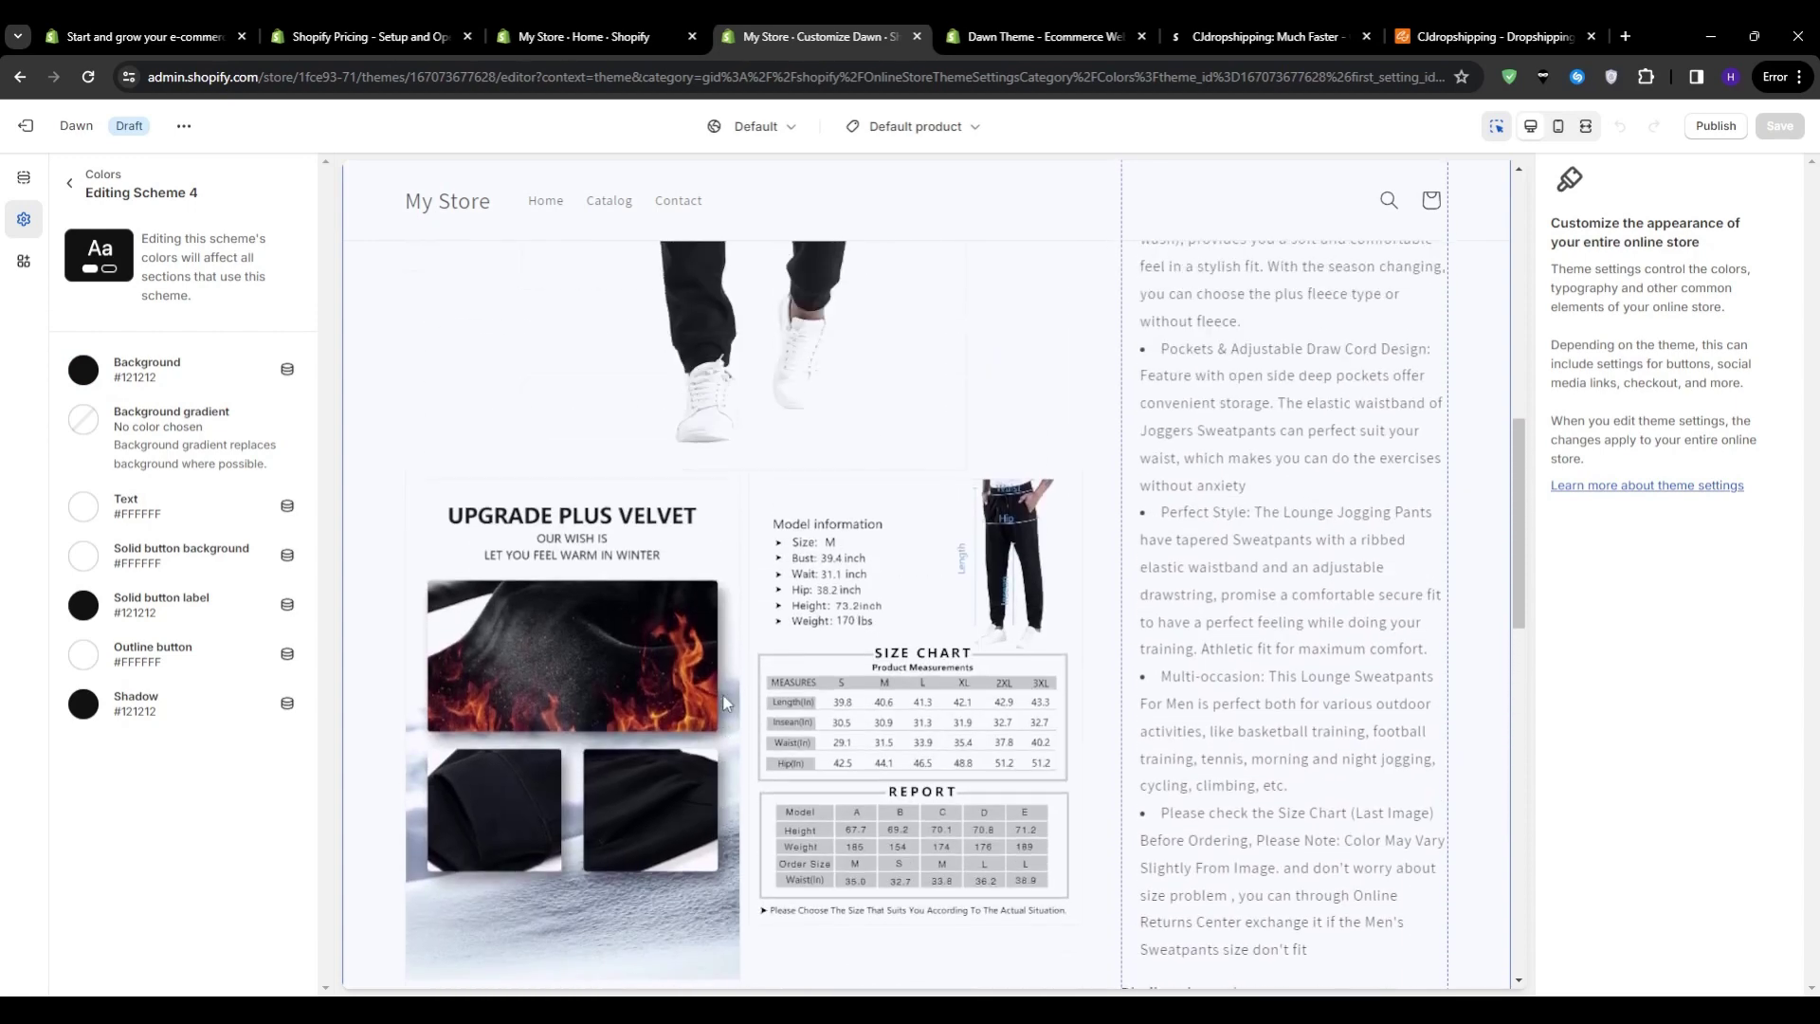
scroll(726, 703, "up", 2)
left_click(728, 387)
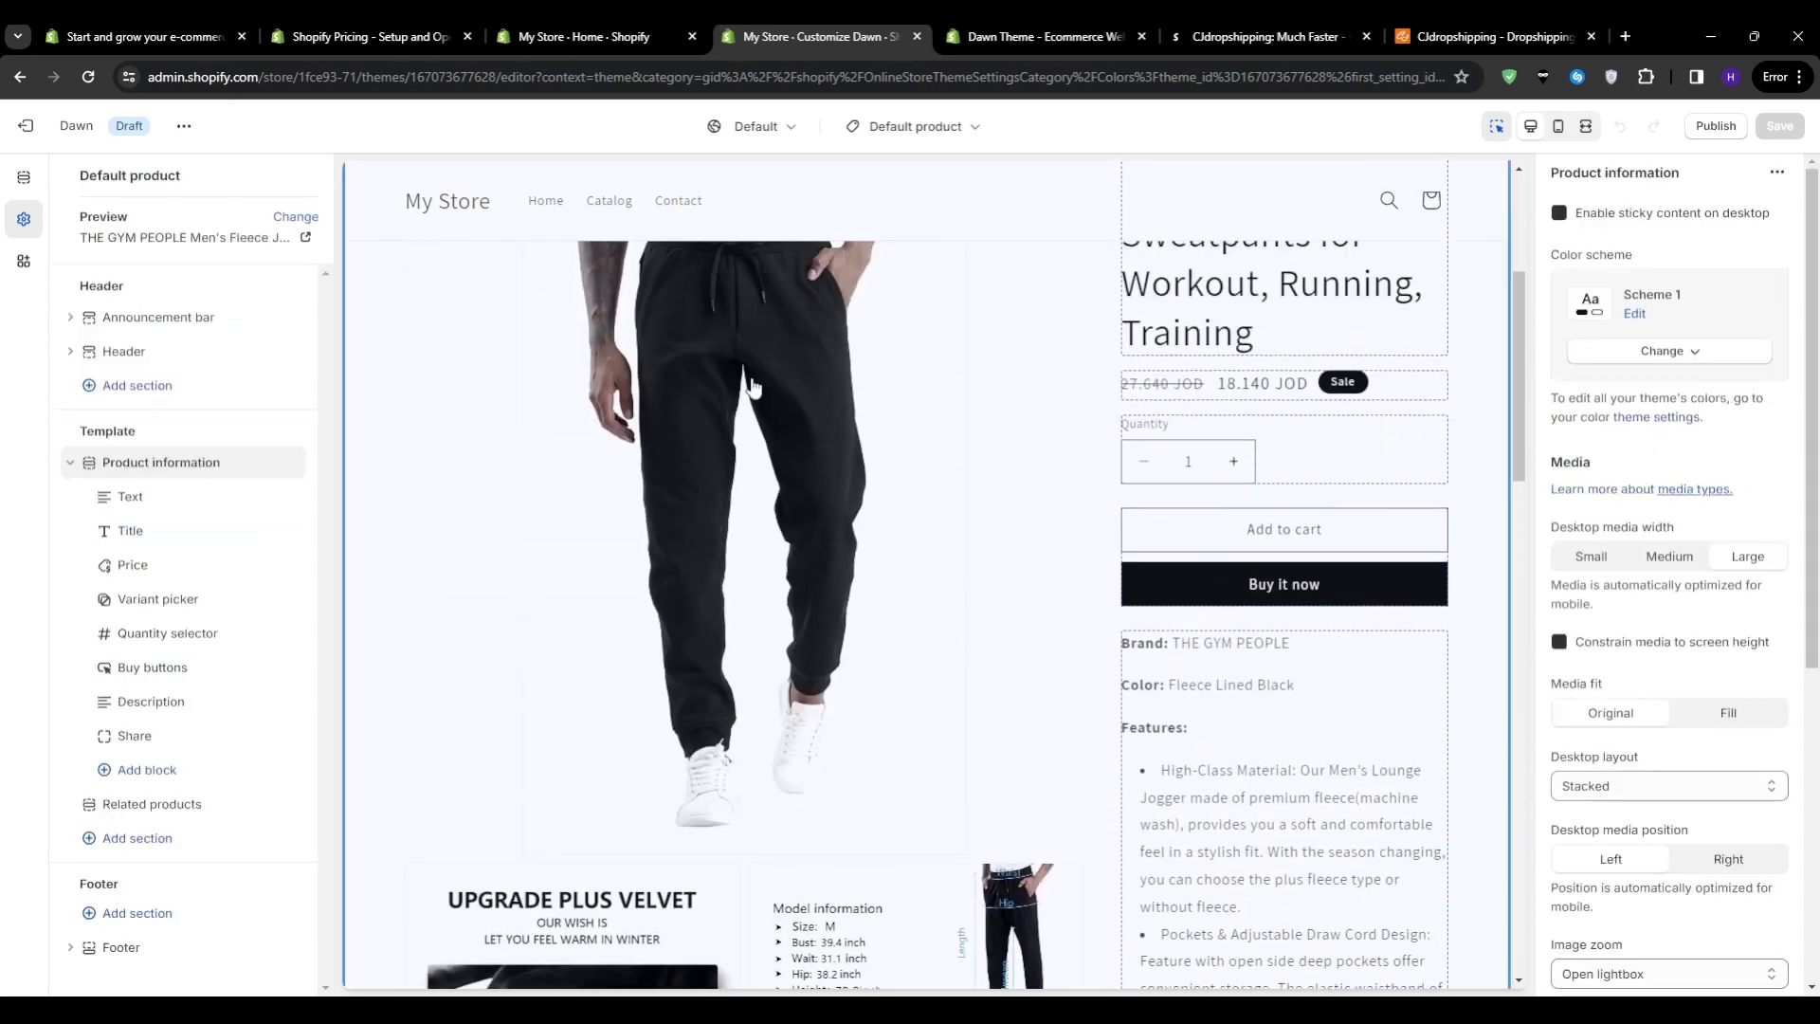
Step: Examine the enlarged sweatpants photos and the size chart in the product page preview
left_click(729, 385)
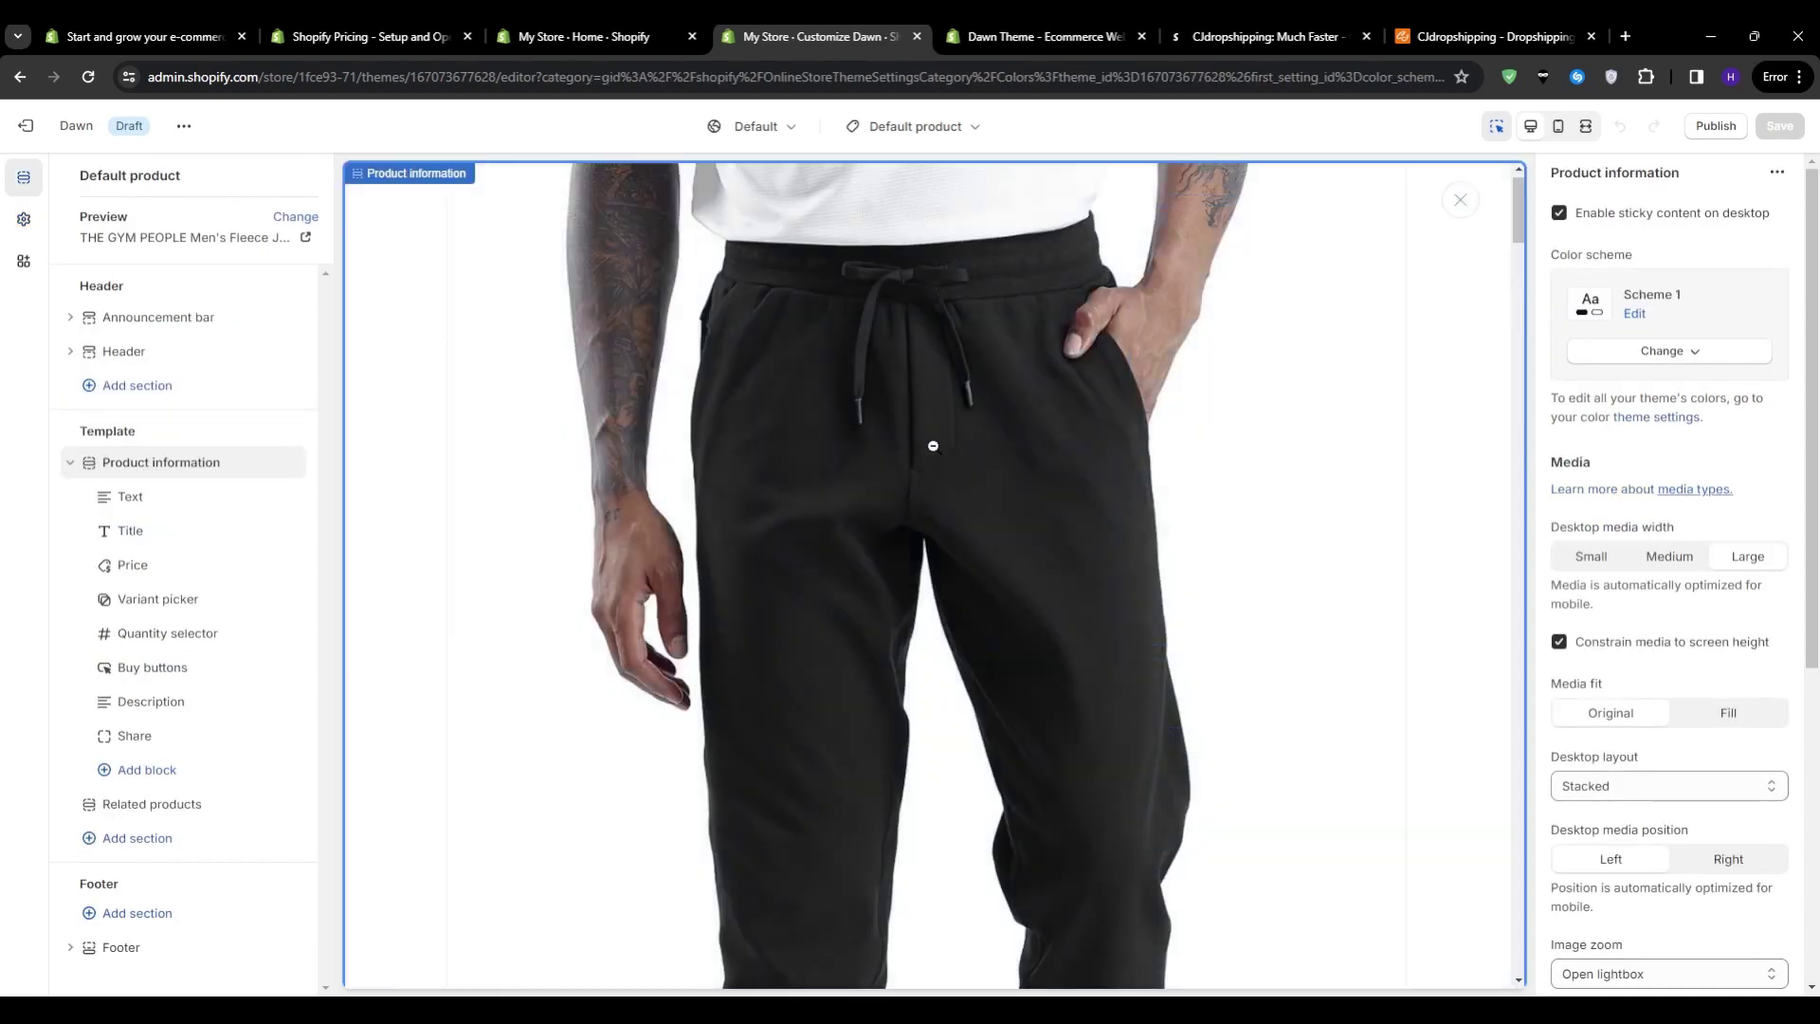
left_click(934, 445)
scroll(720, 540, "down", 5)
scroll(756, 580, "down", 12)
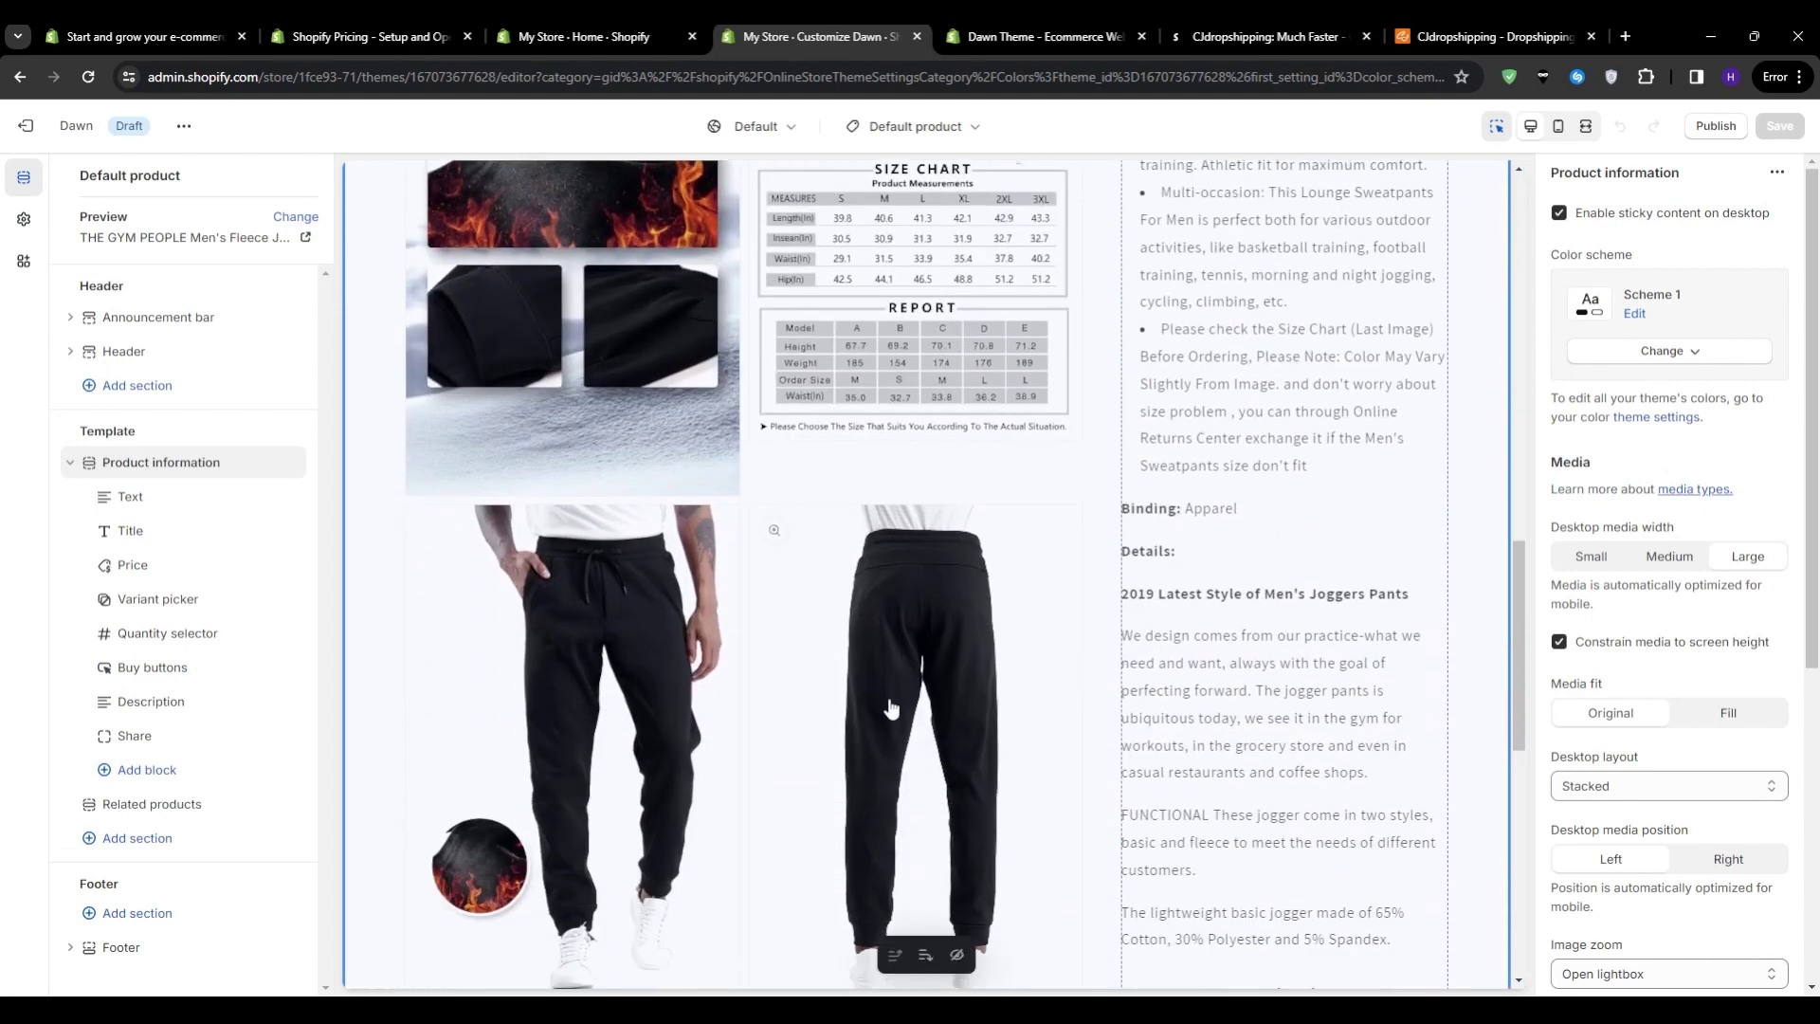
left_click(557, 841)
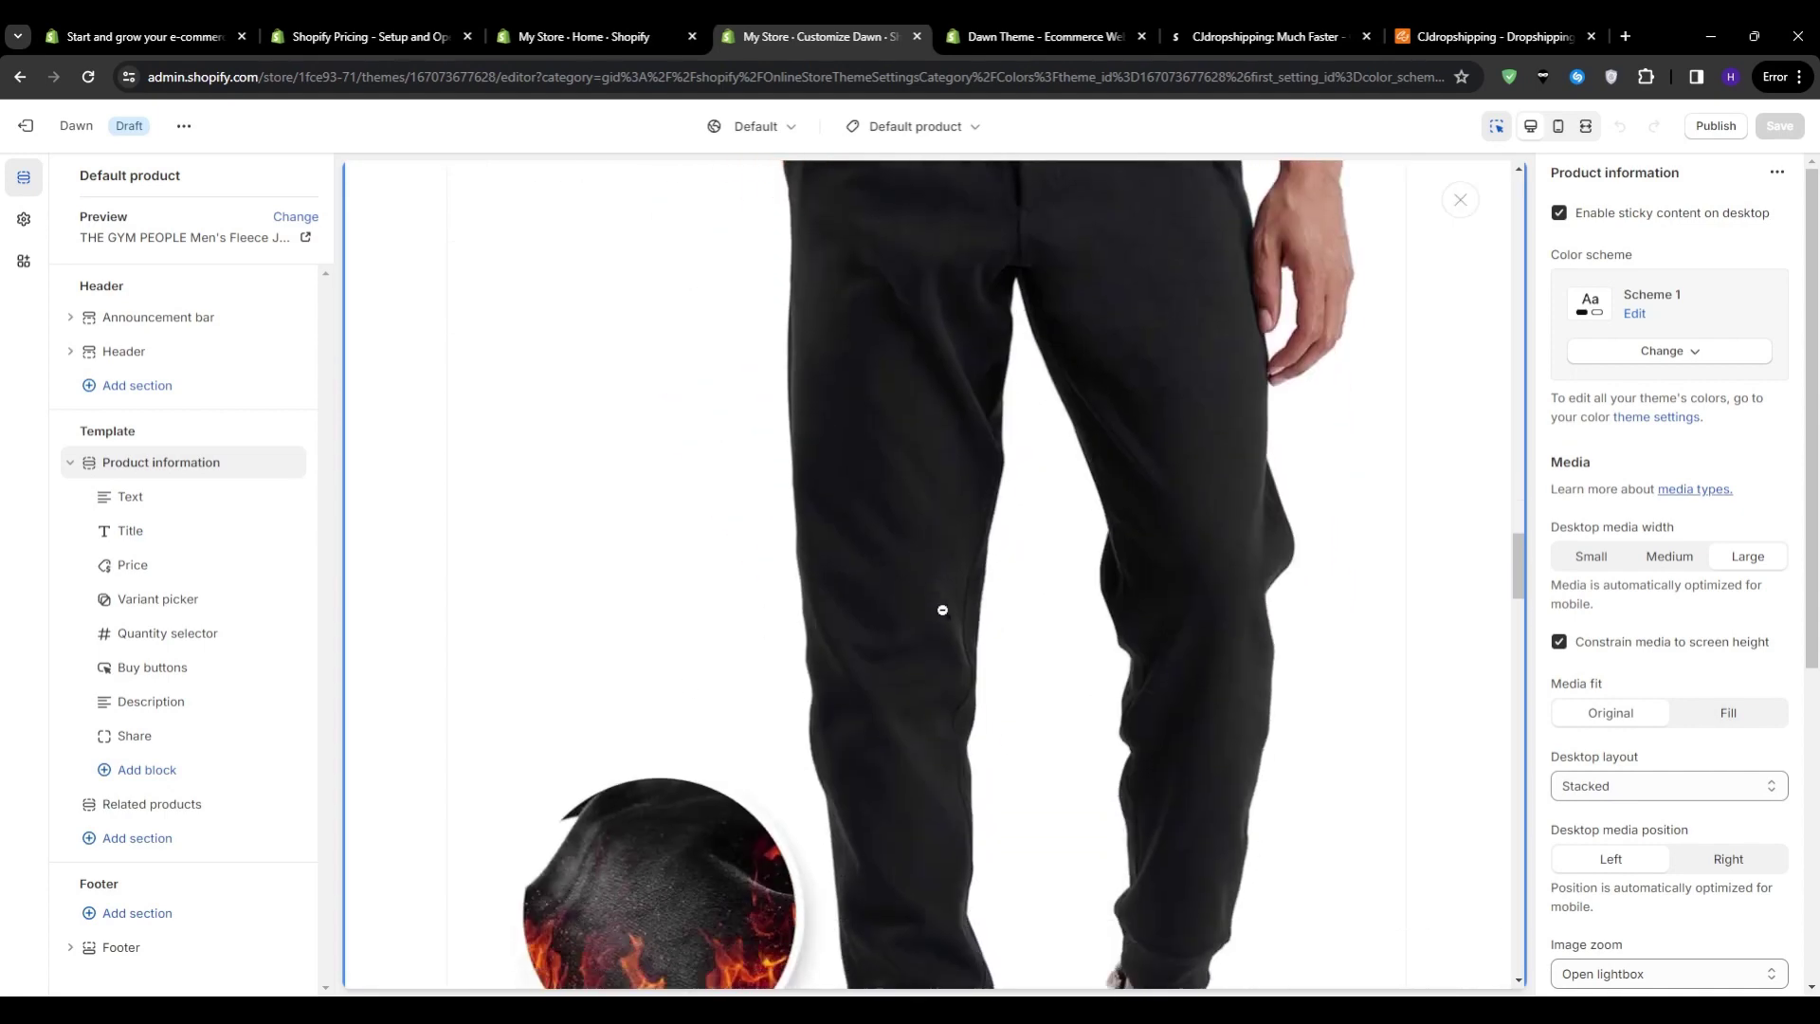
scroll(603, 487, "up", 10)
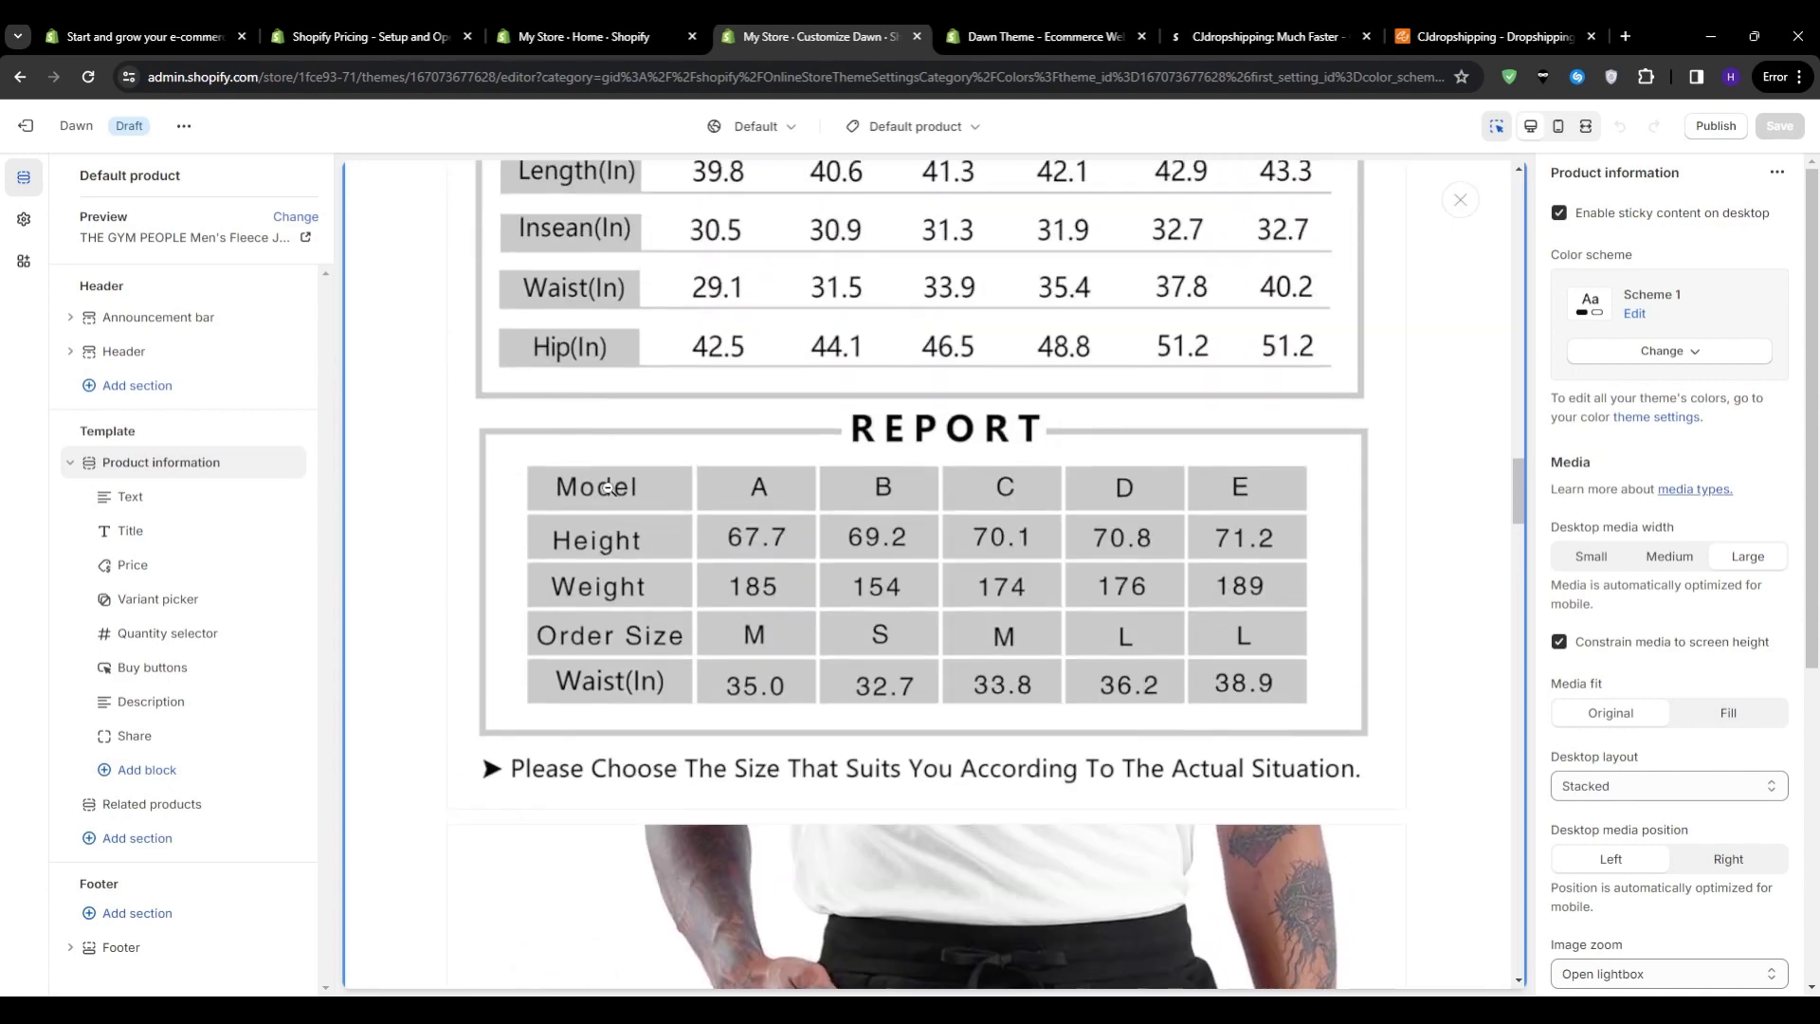
Step: Switch the theme editor to the Home page and select its Image banner section
left_click(886, 133)
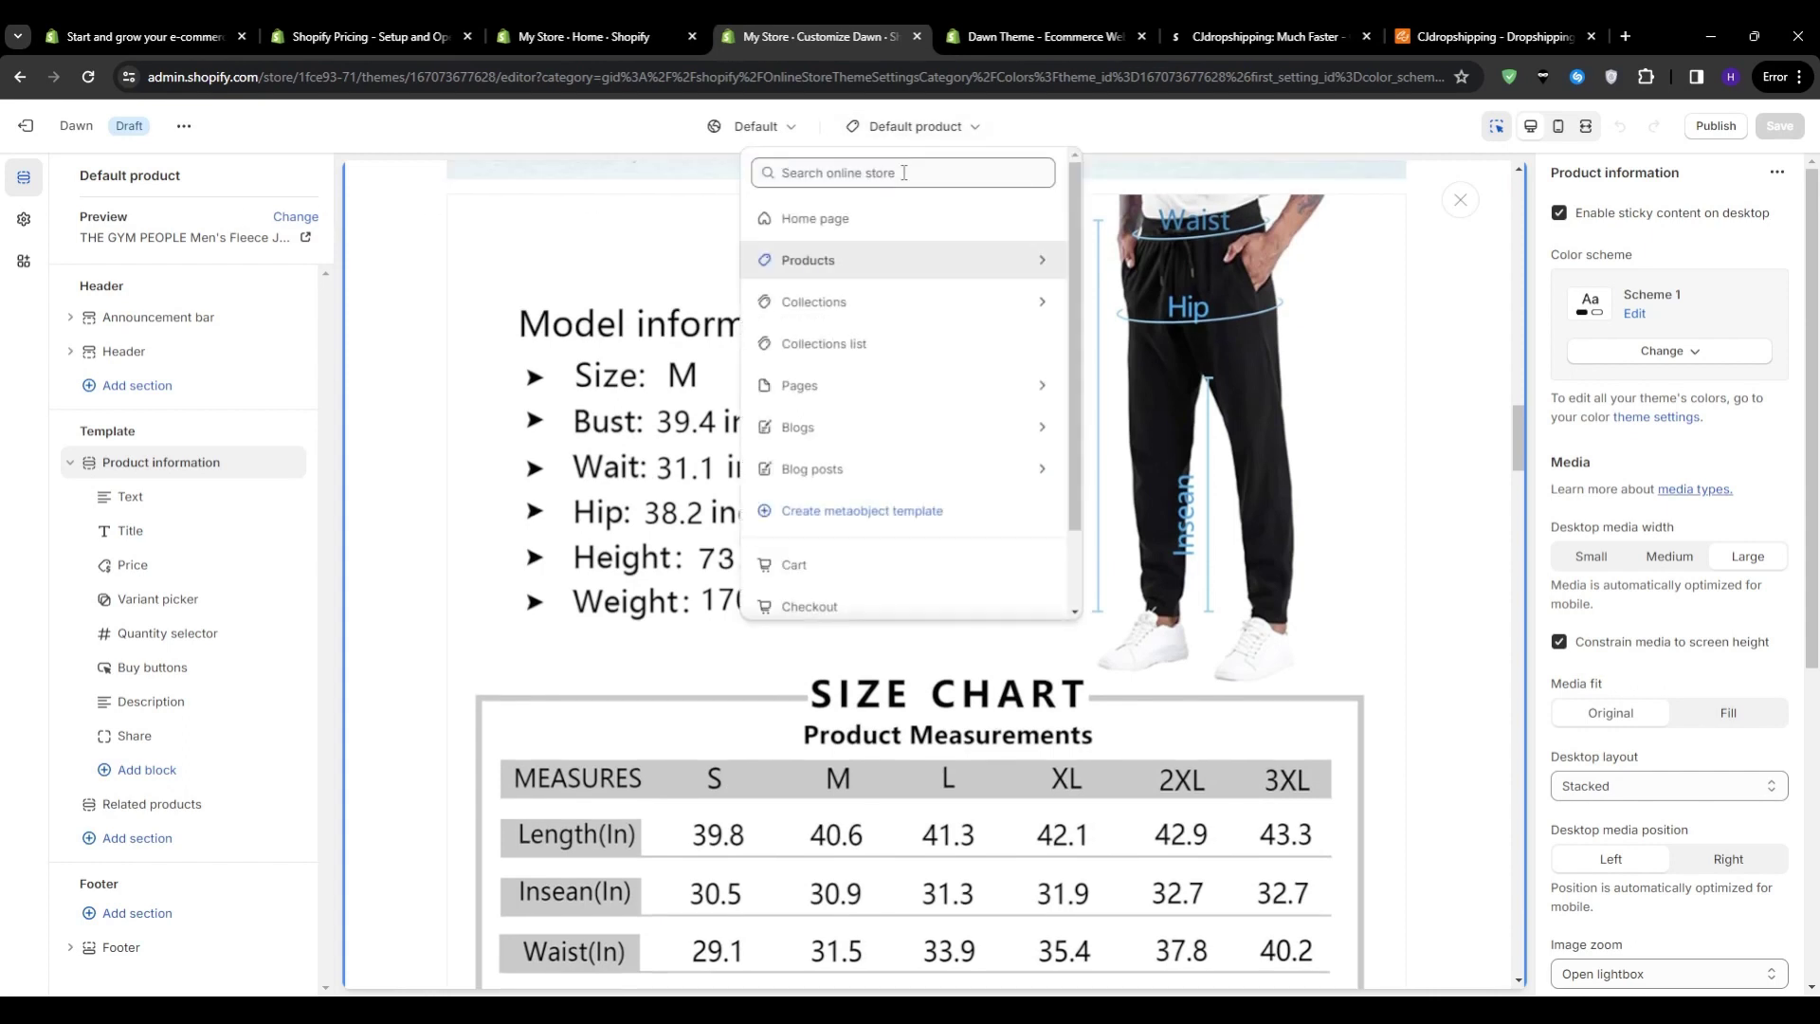
left_click(797, 212)
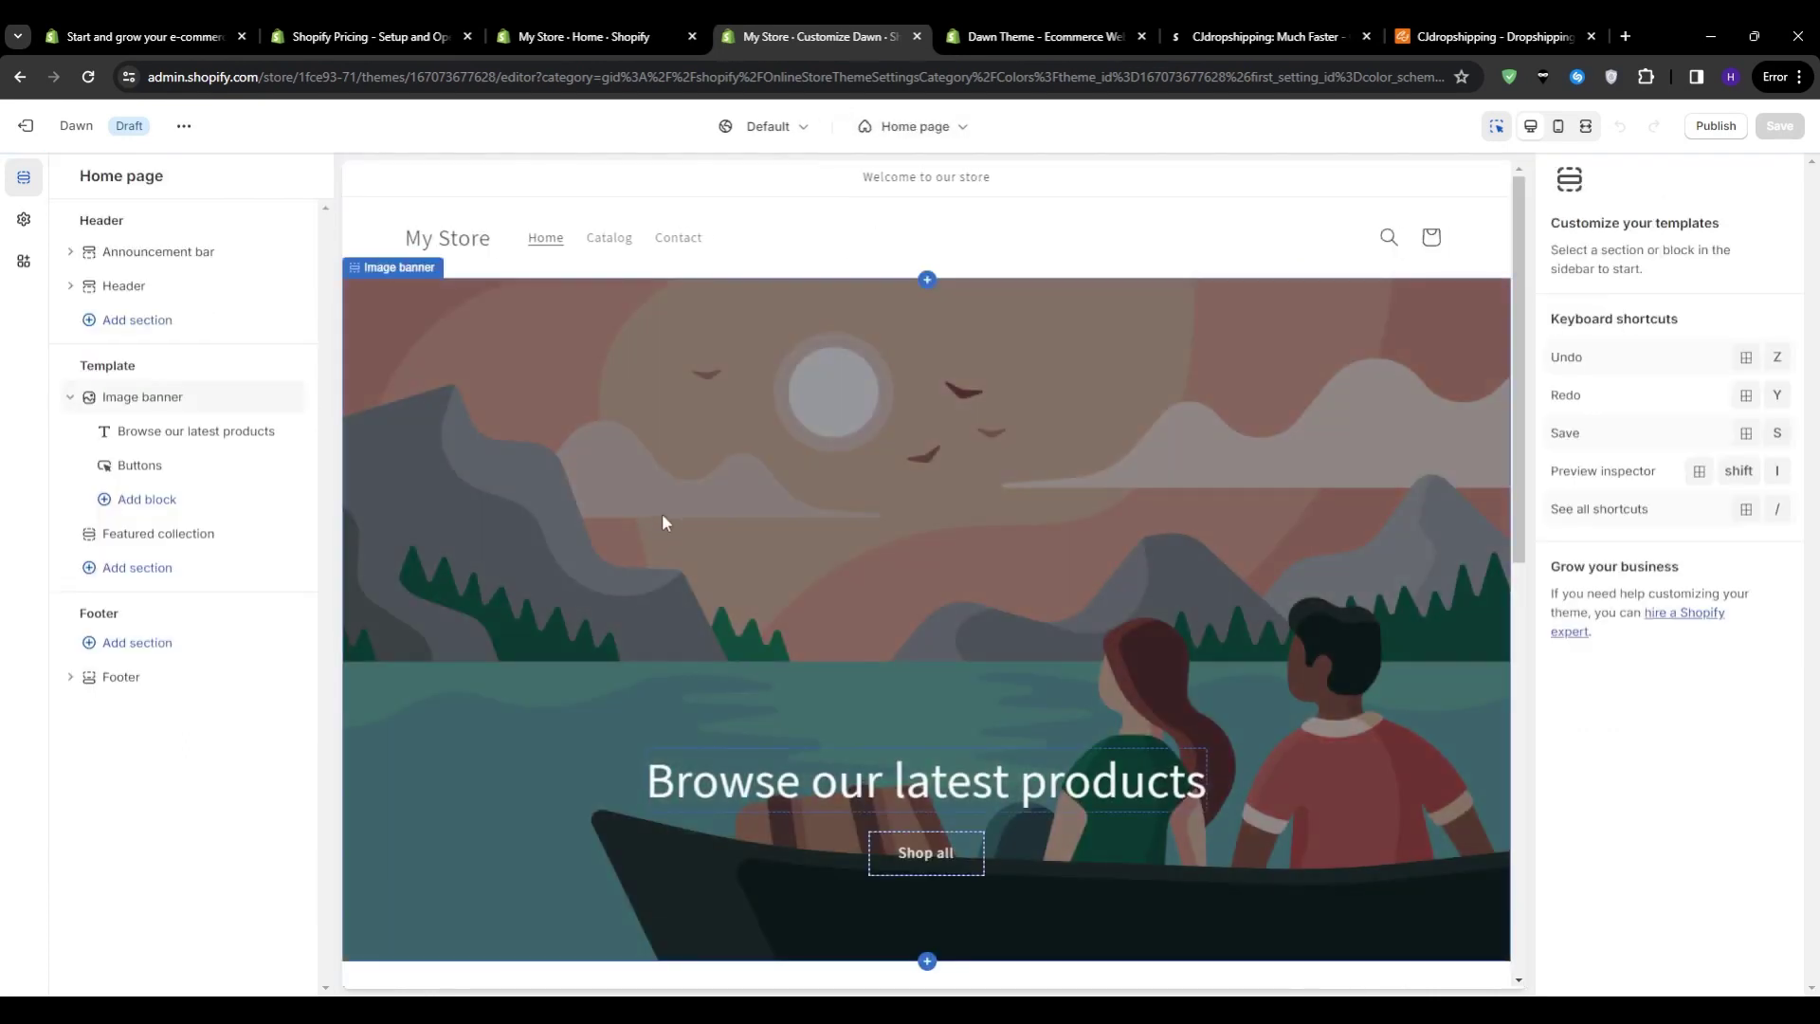
left_click(666, 512)
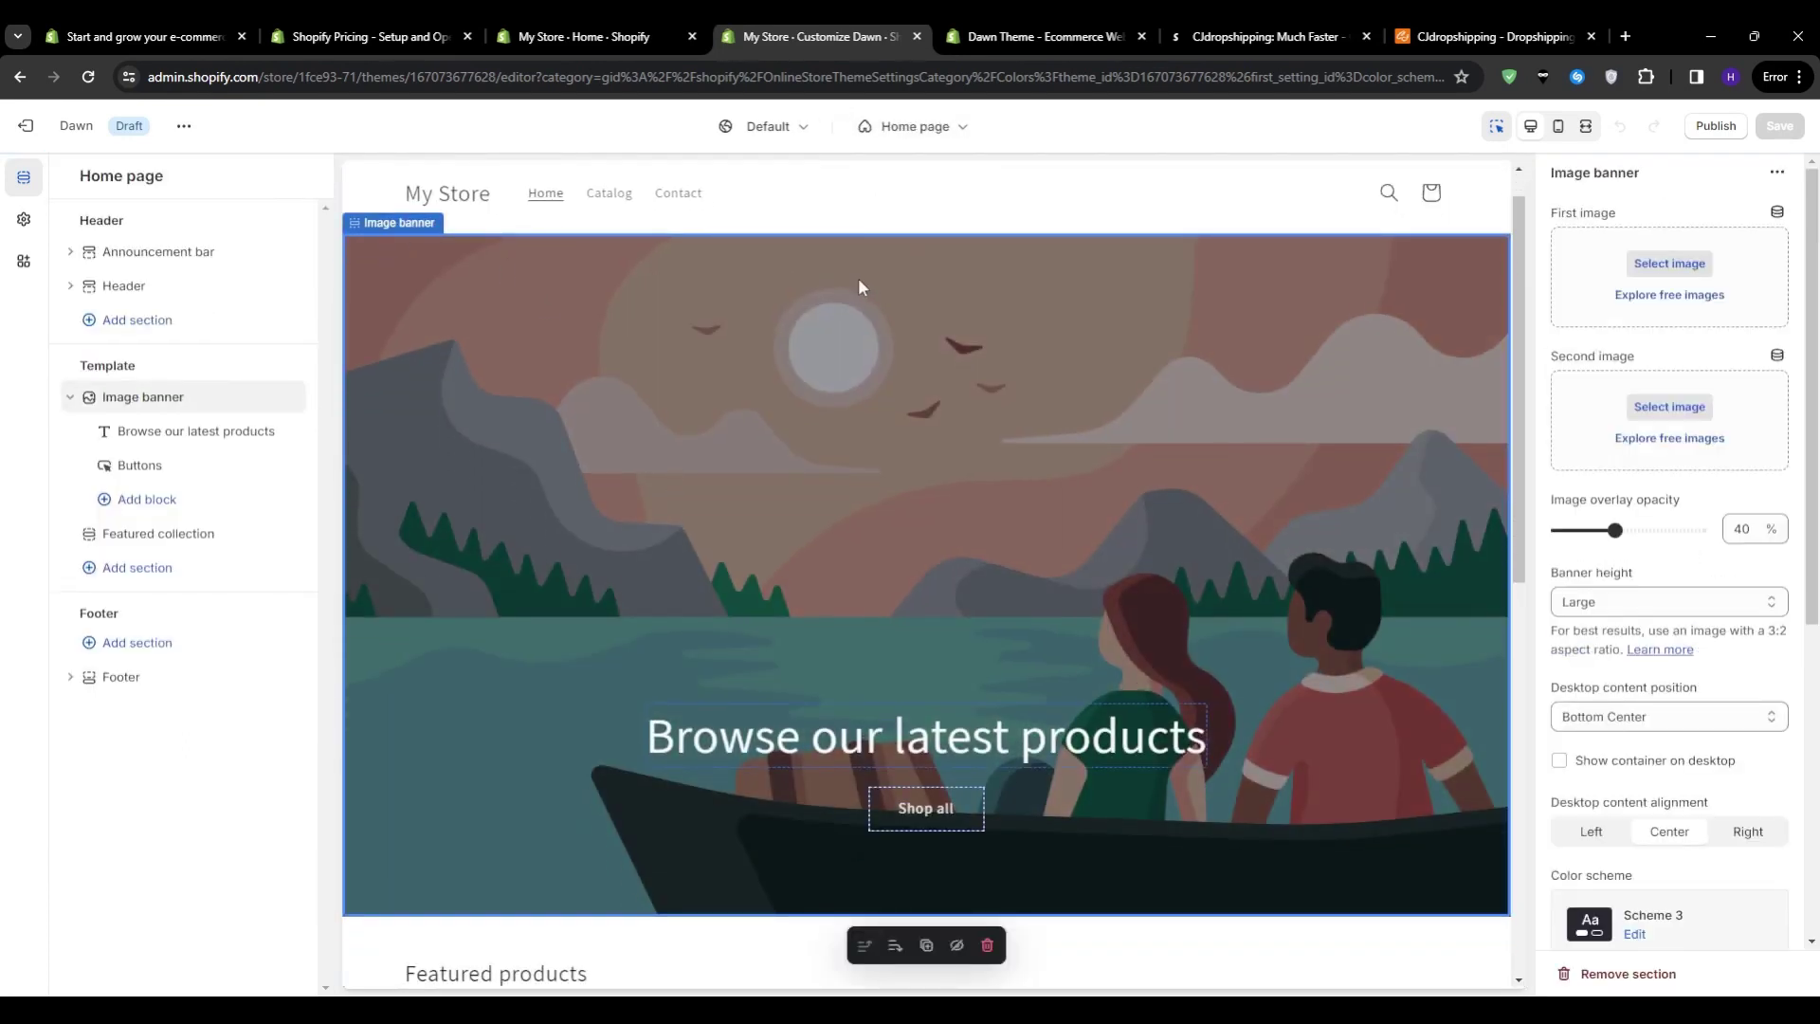
Step: Set the Image banner's second image to the free Men's Fashion photo man-in-white-and-light-tan-outfit and check it in the home page preview
left_click(1695, 440)
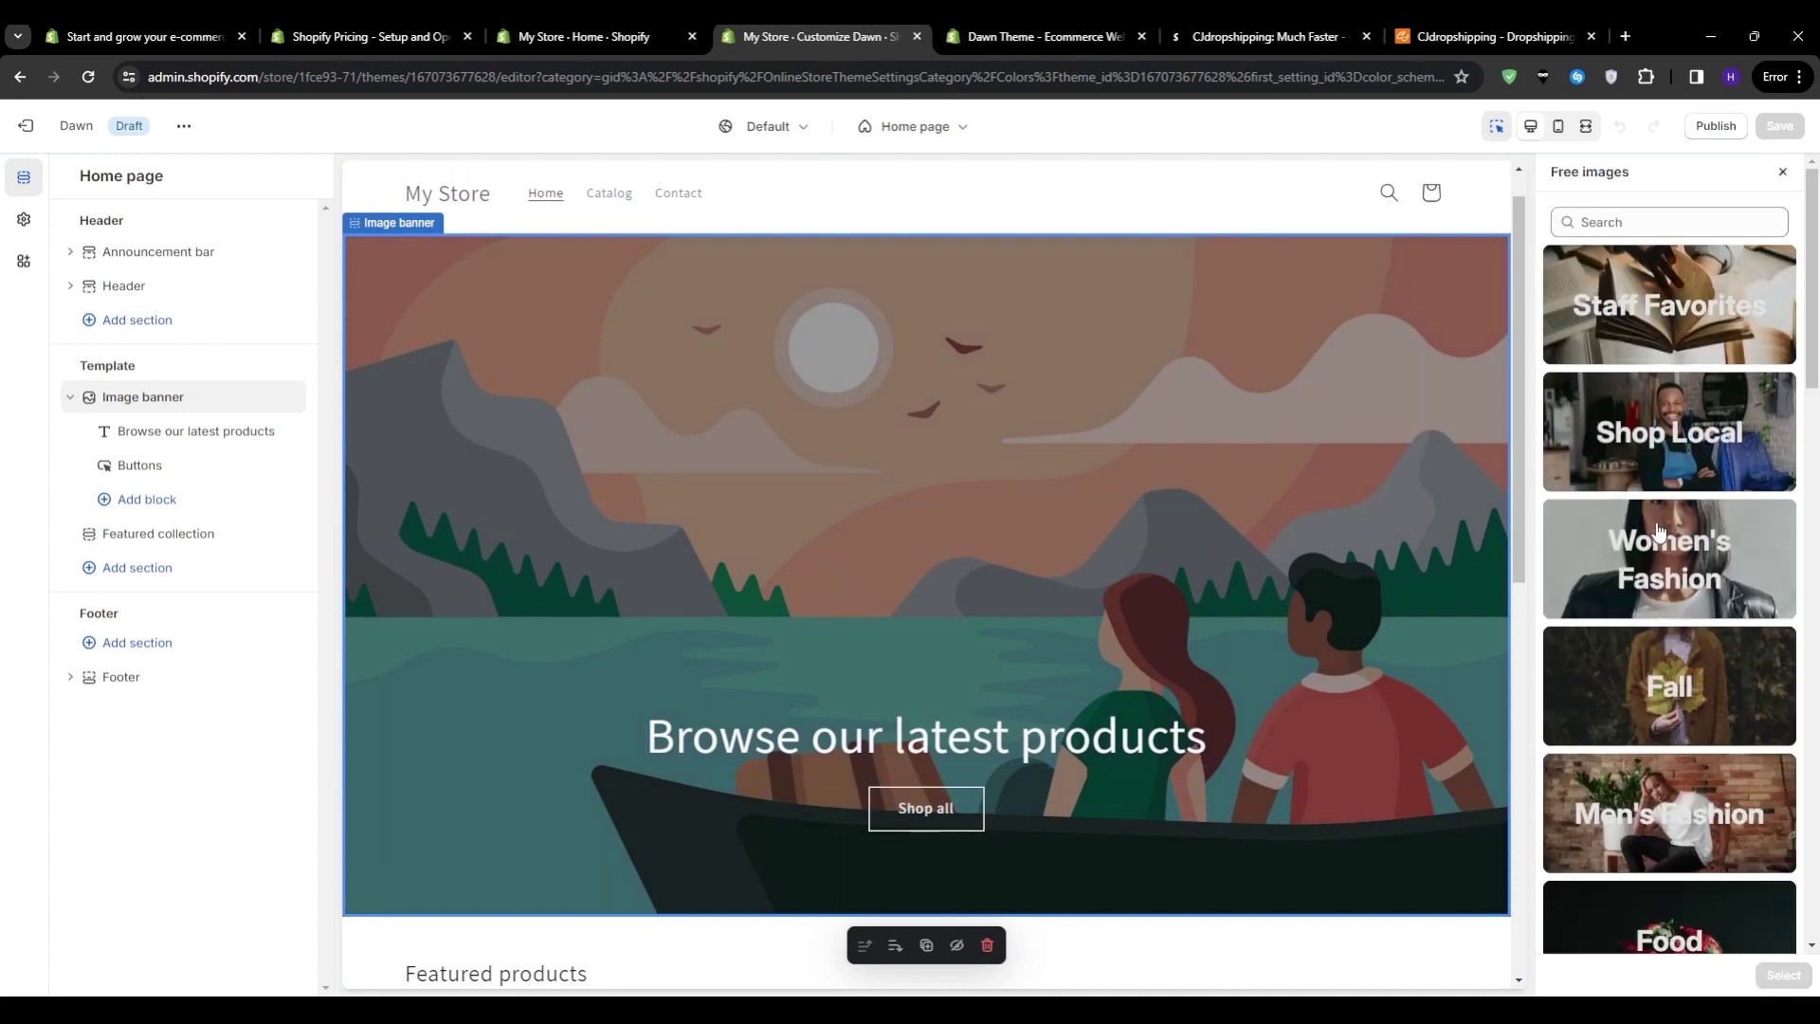
scroll(1678, 531, "down", 2)
left_click(1670, 627)
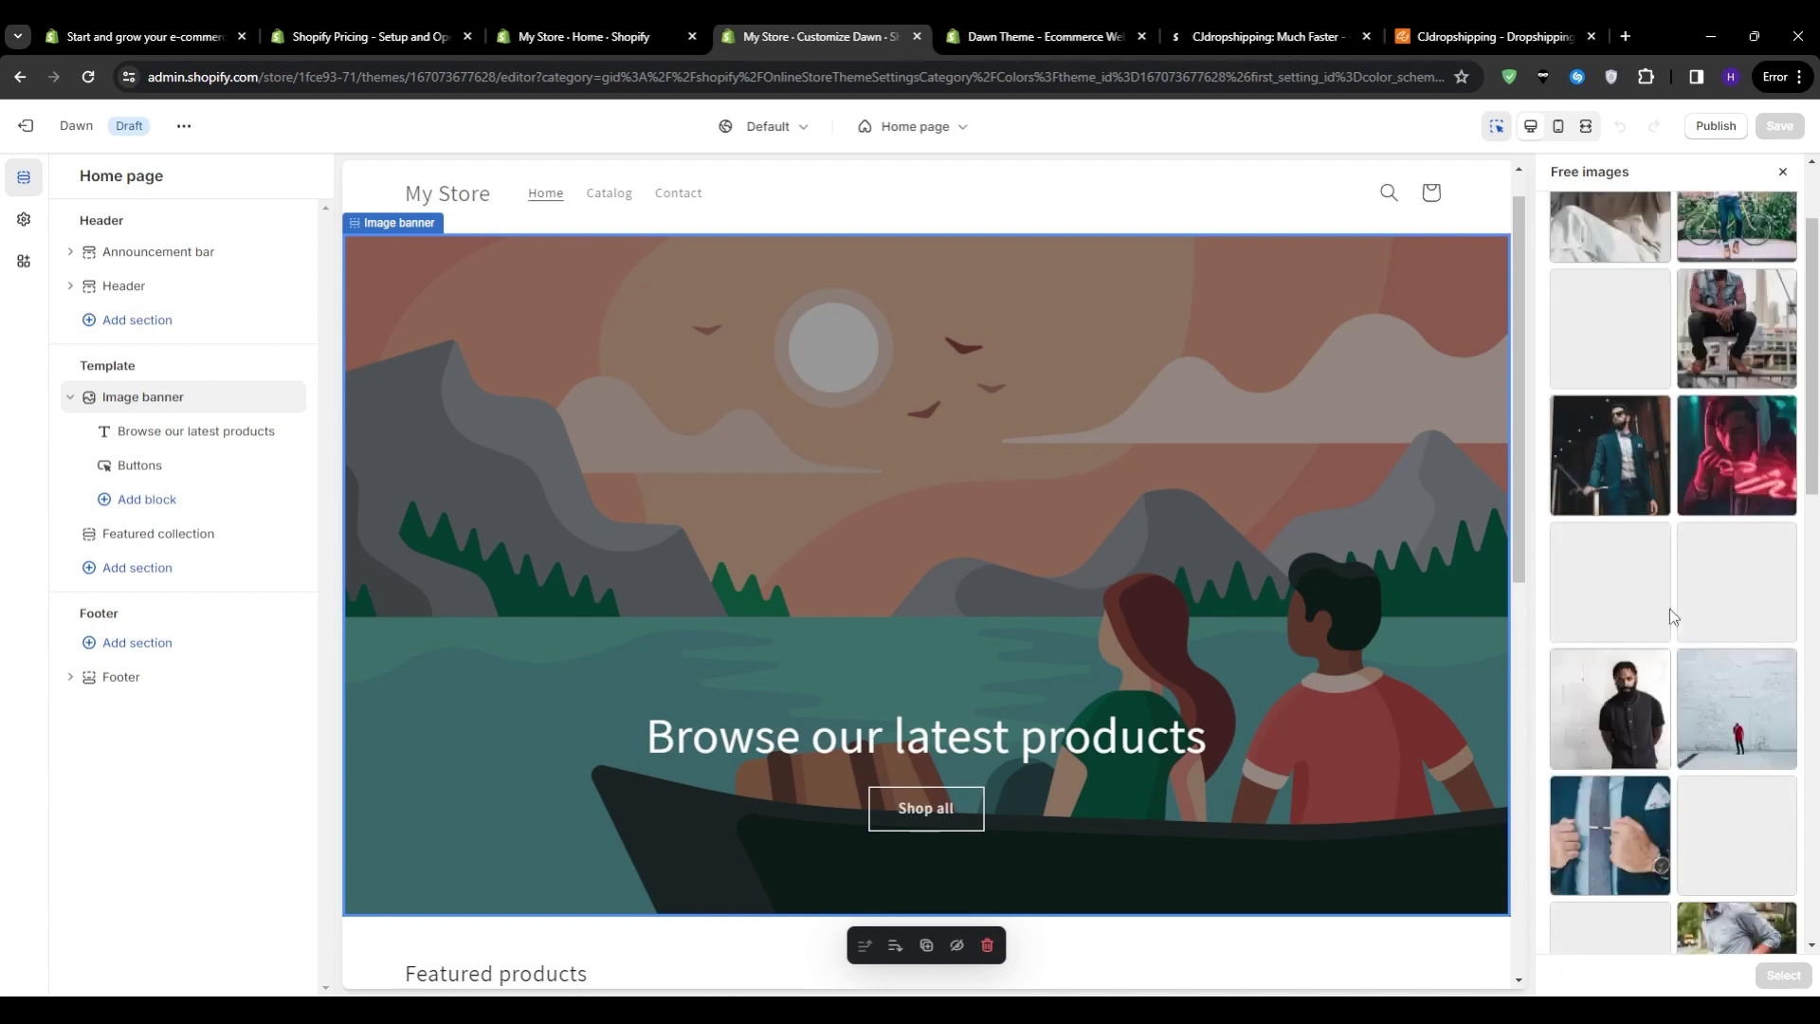
scroll(1669, 539, "up", 2)
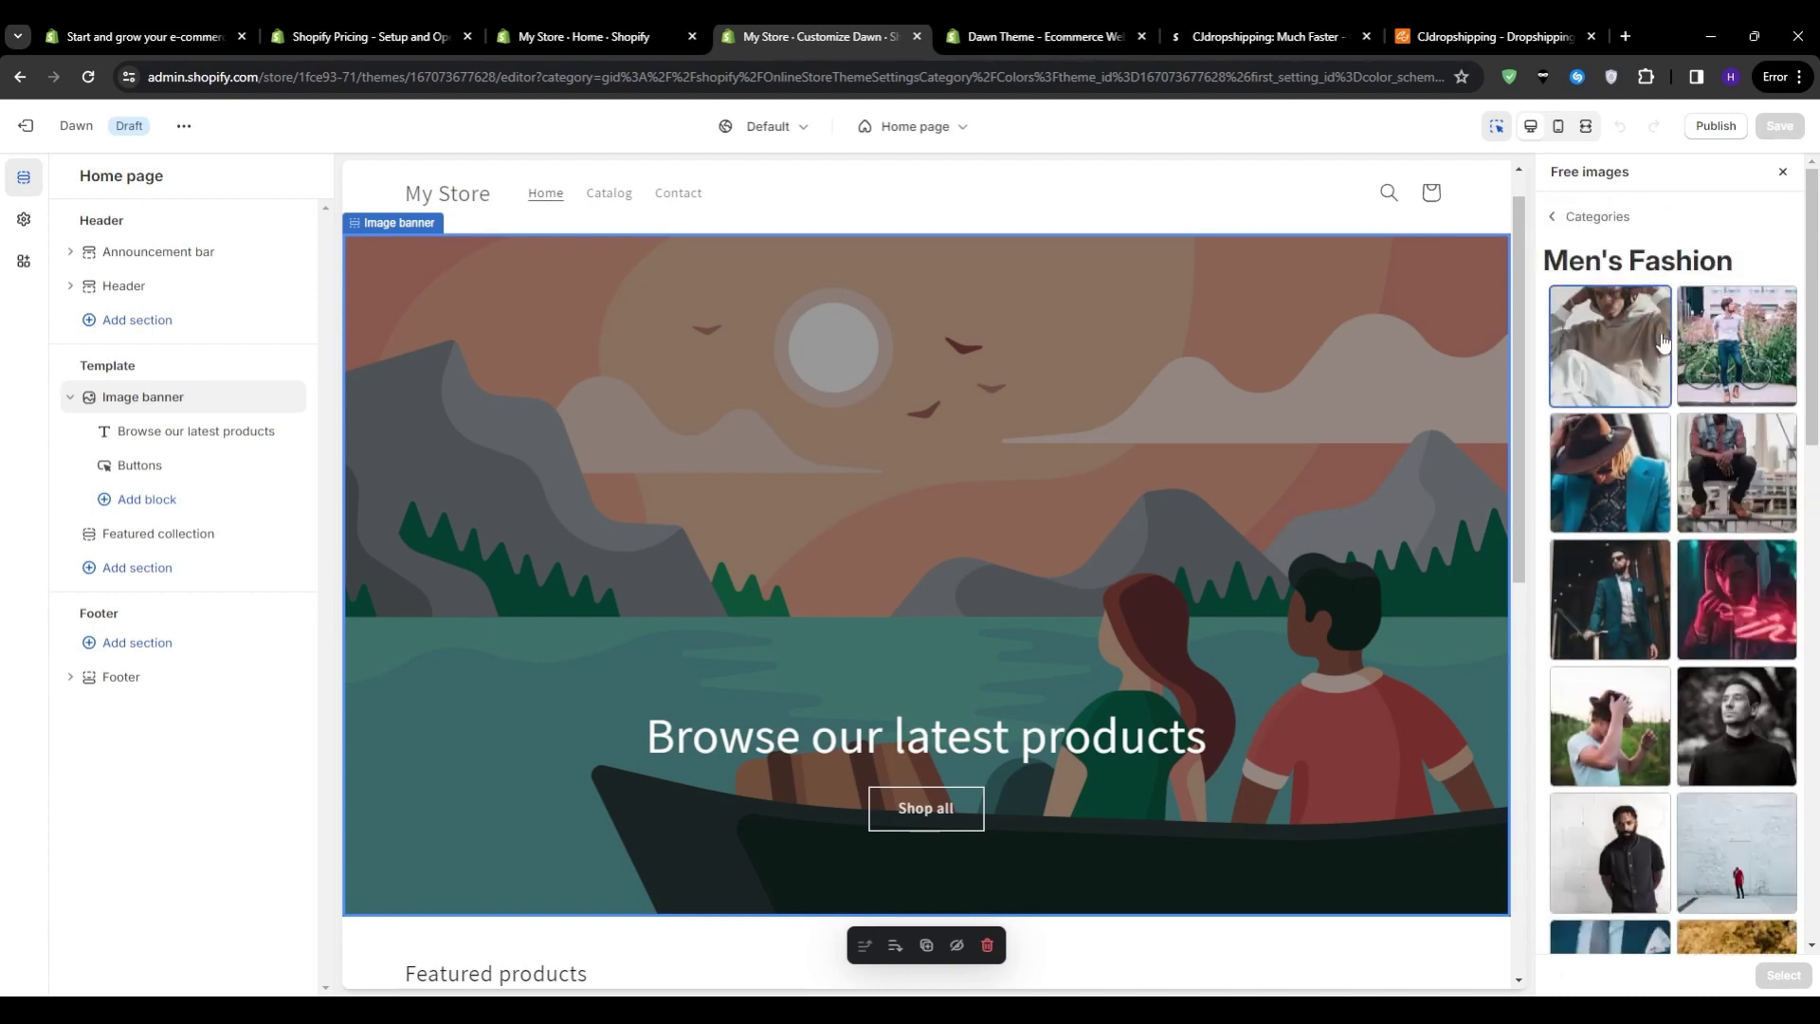
left_click(1612, 346)
left_click(1756, 983)
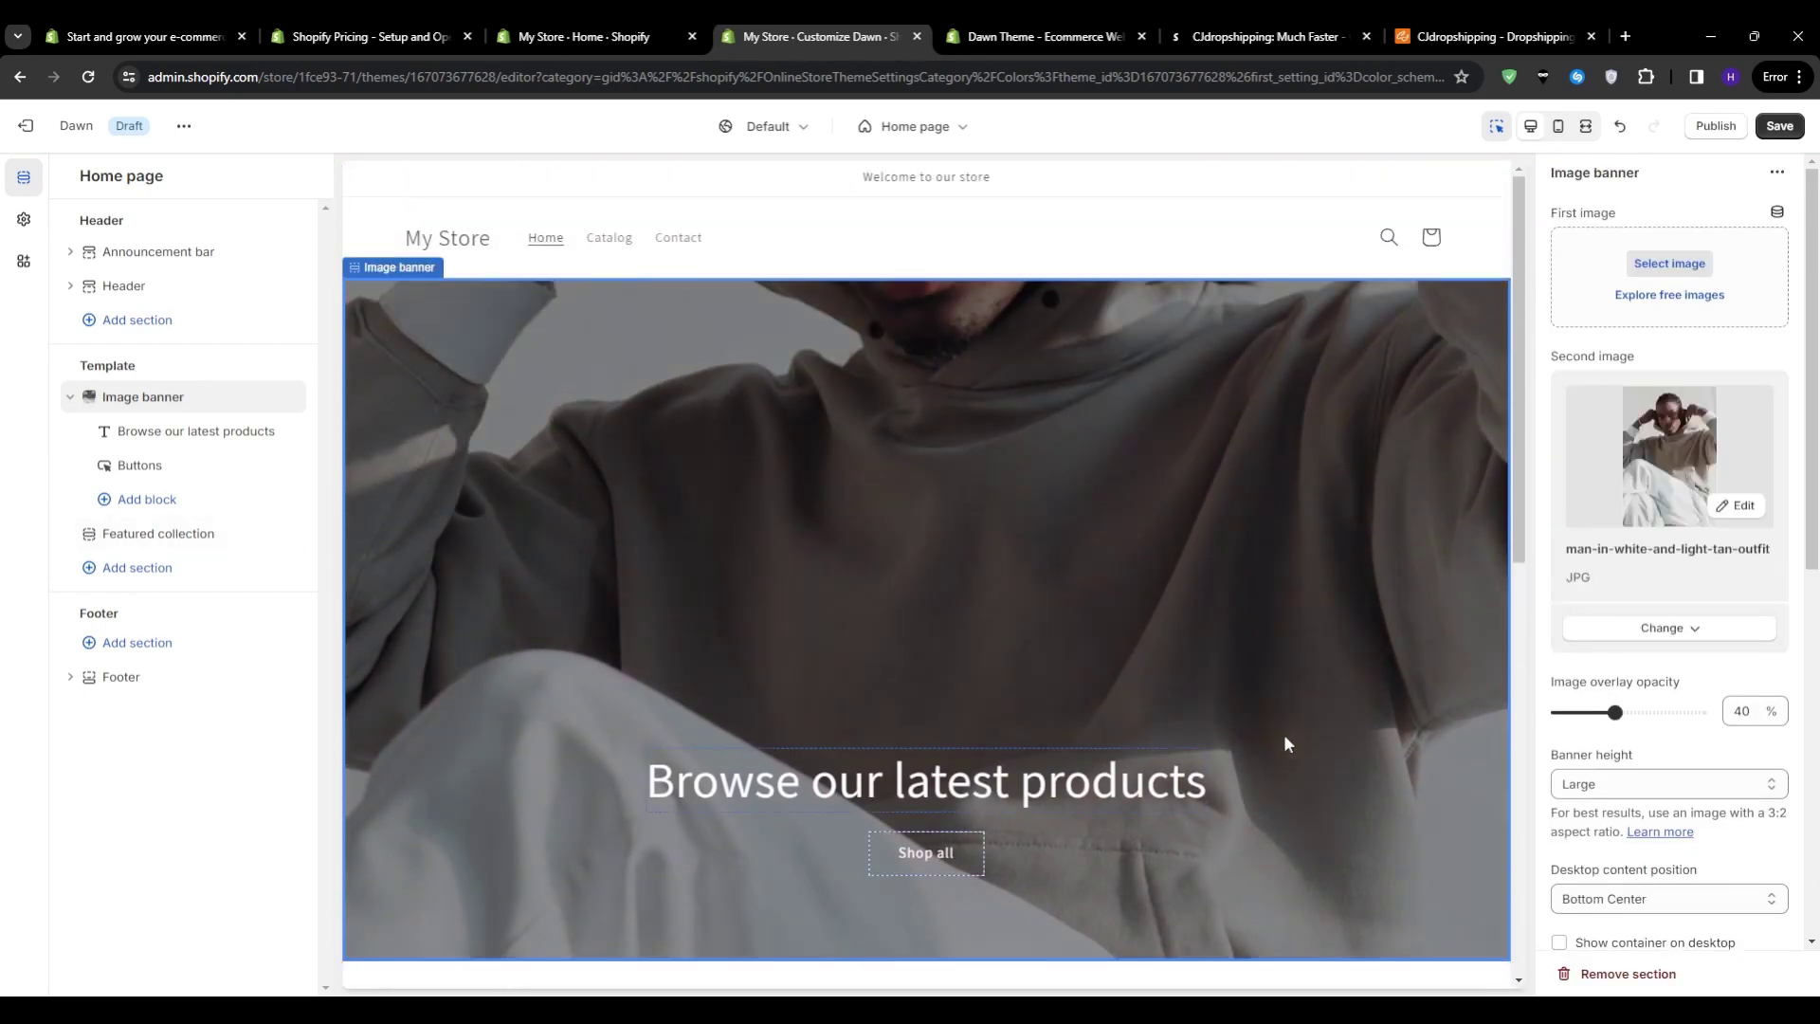
scroll(1284, 731, "down", 7)
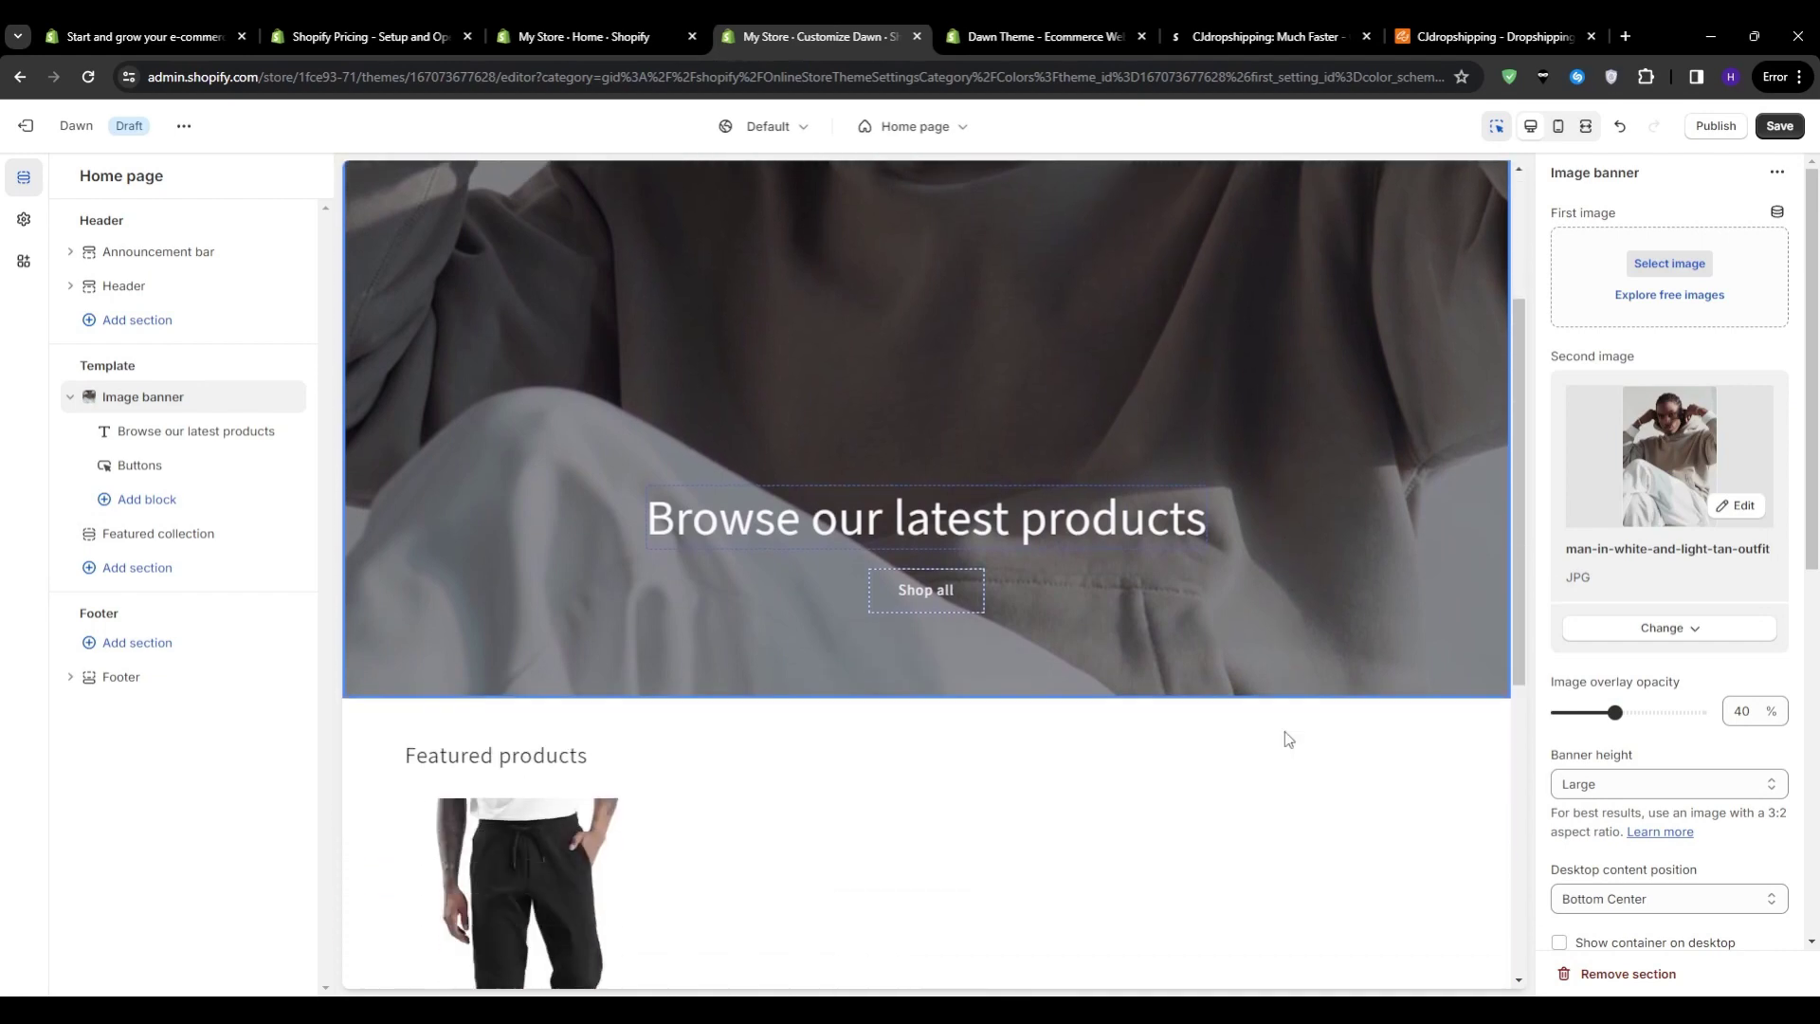
scroll(1284, 731, "up", 7)
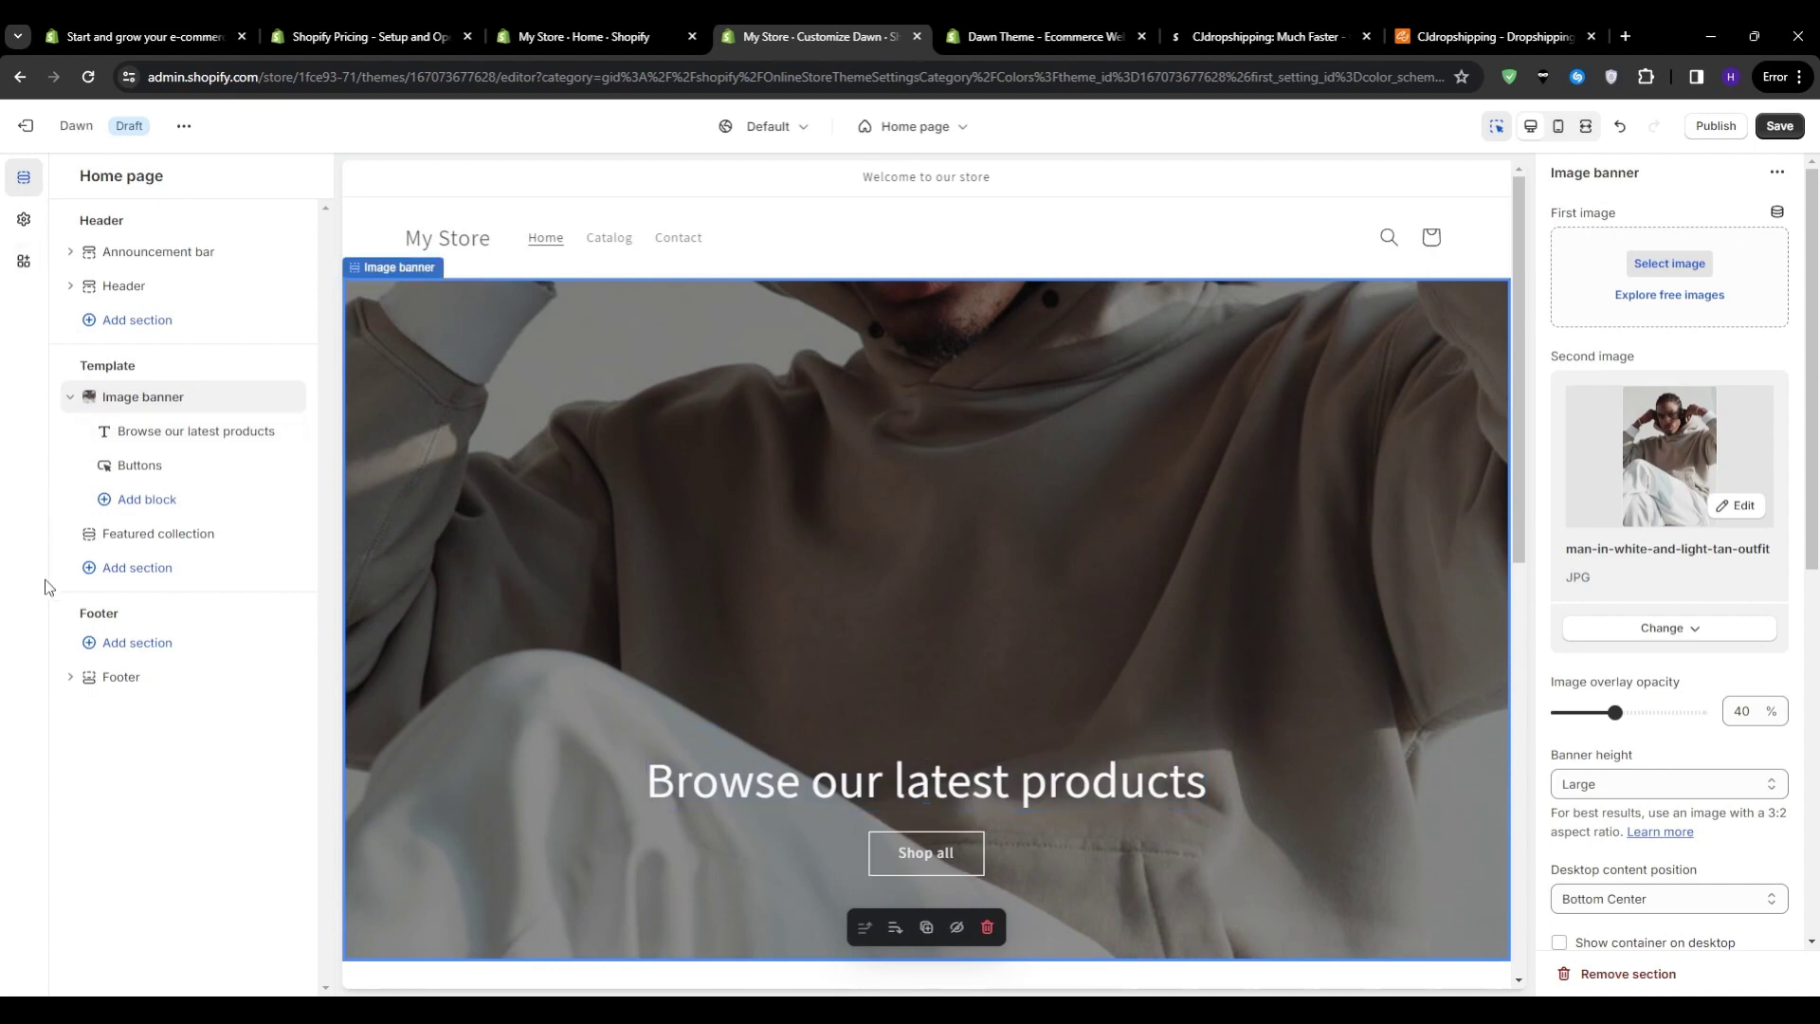
Step: Exit the theme editor and open the store's Orders page
left_click(27, 133)
left_click(1147, 607)
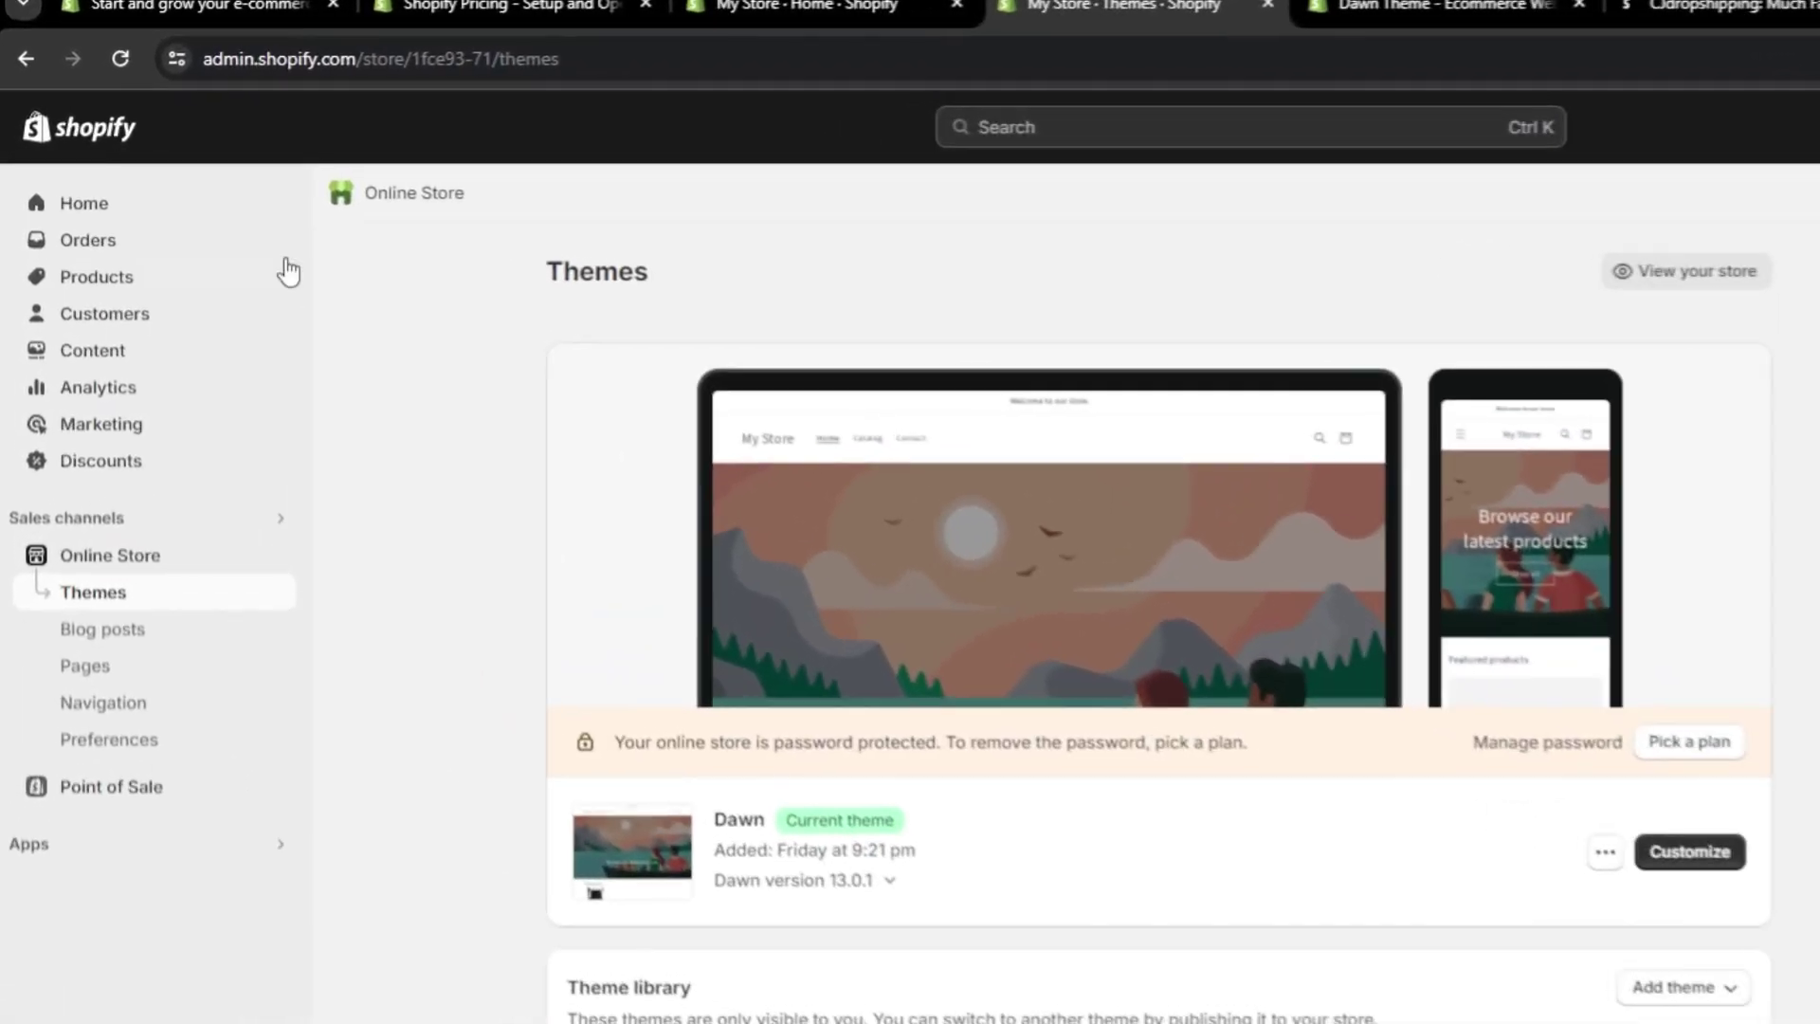
left_click(123, 208)
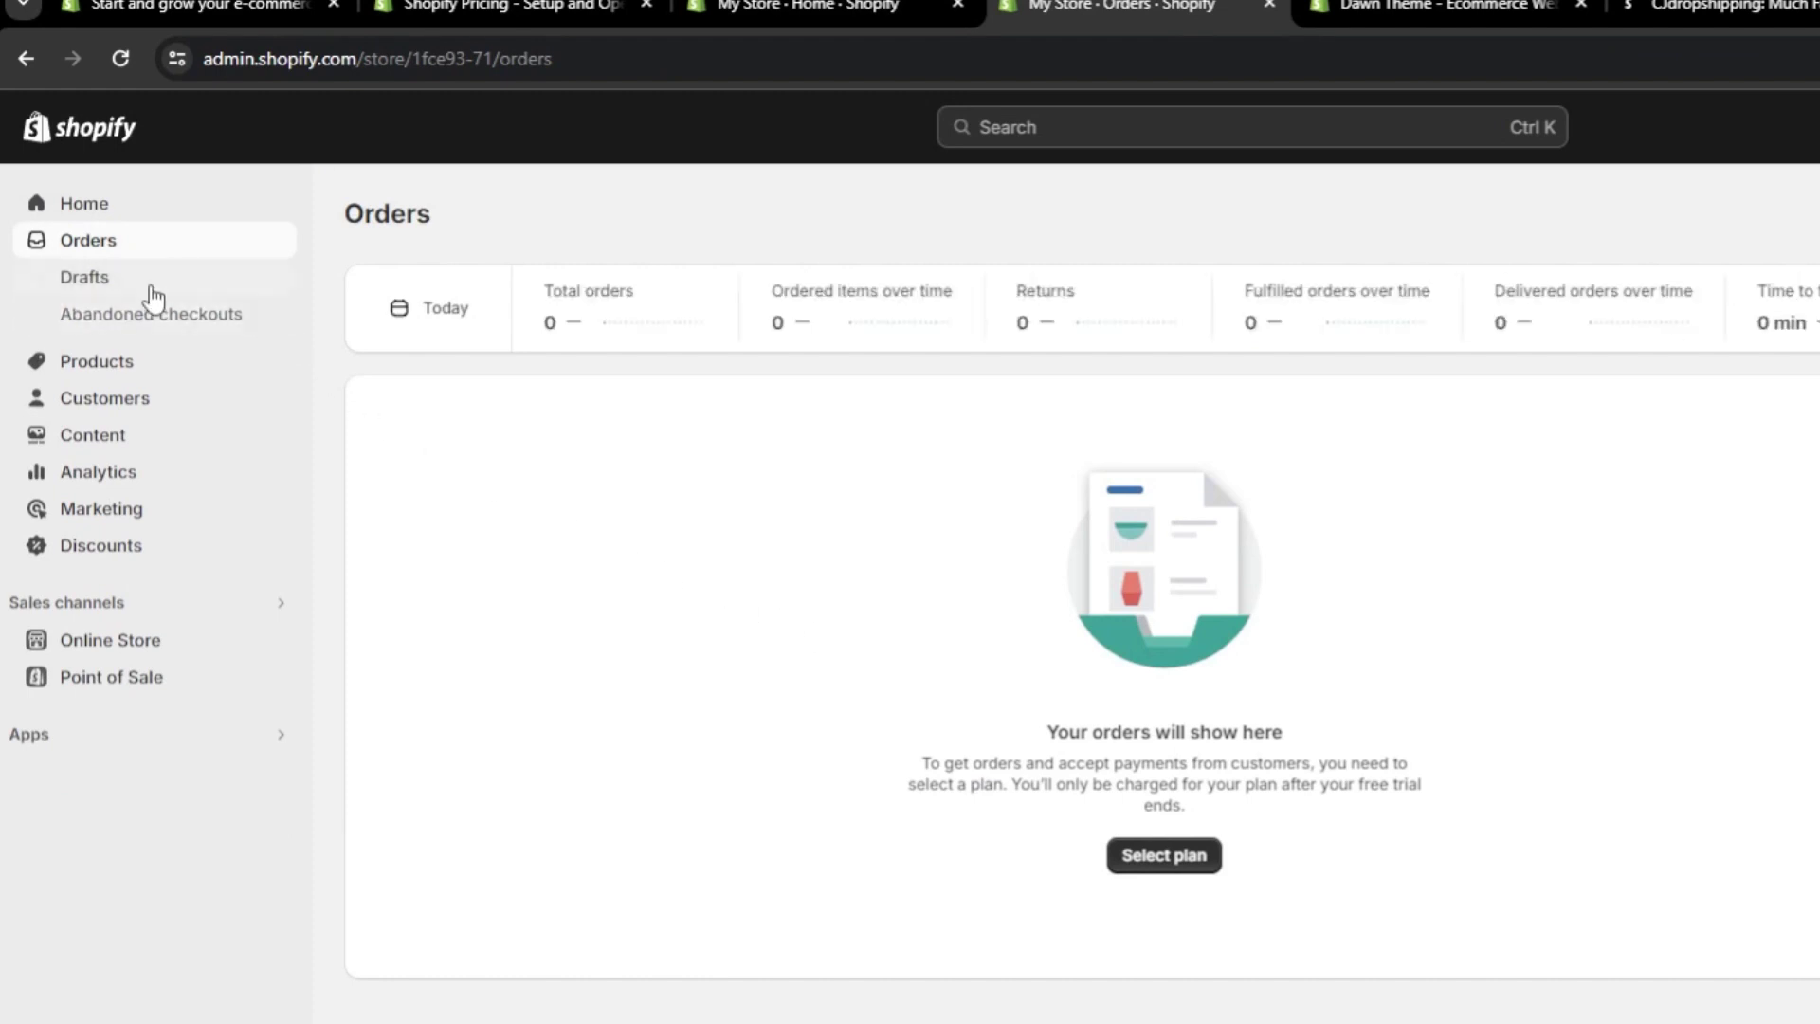
Step: Start a new product from the Products page and review its description, media, pricing, inventory, shipping and variant fields
left_click(140, 366)
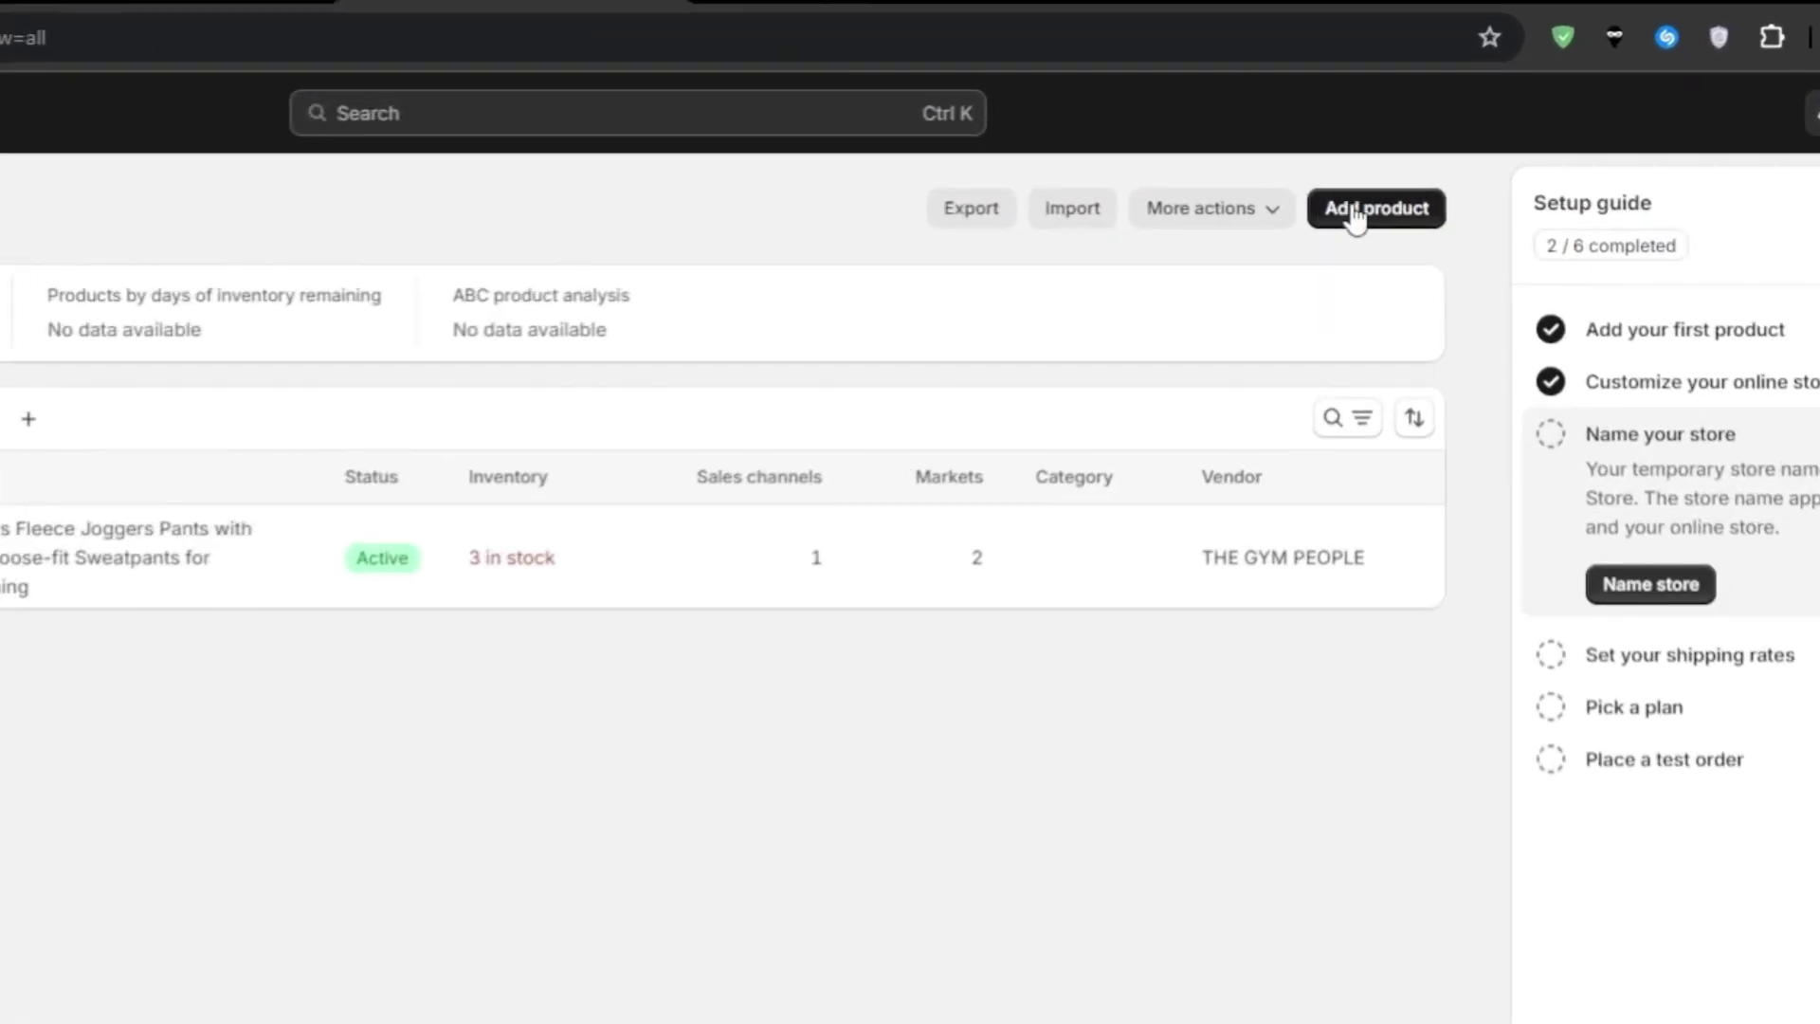
left_click(1356, 214)
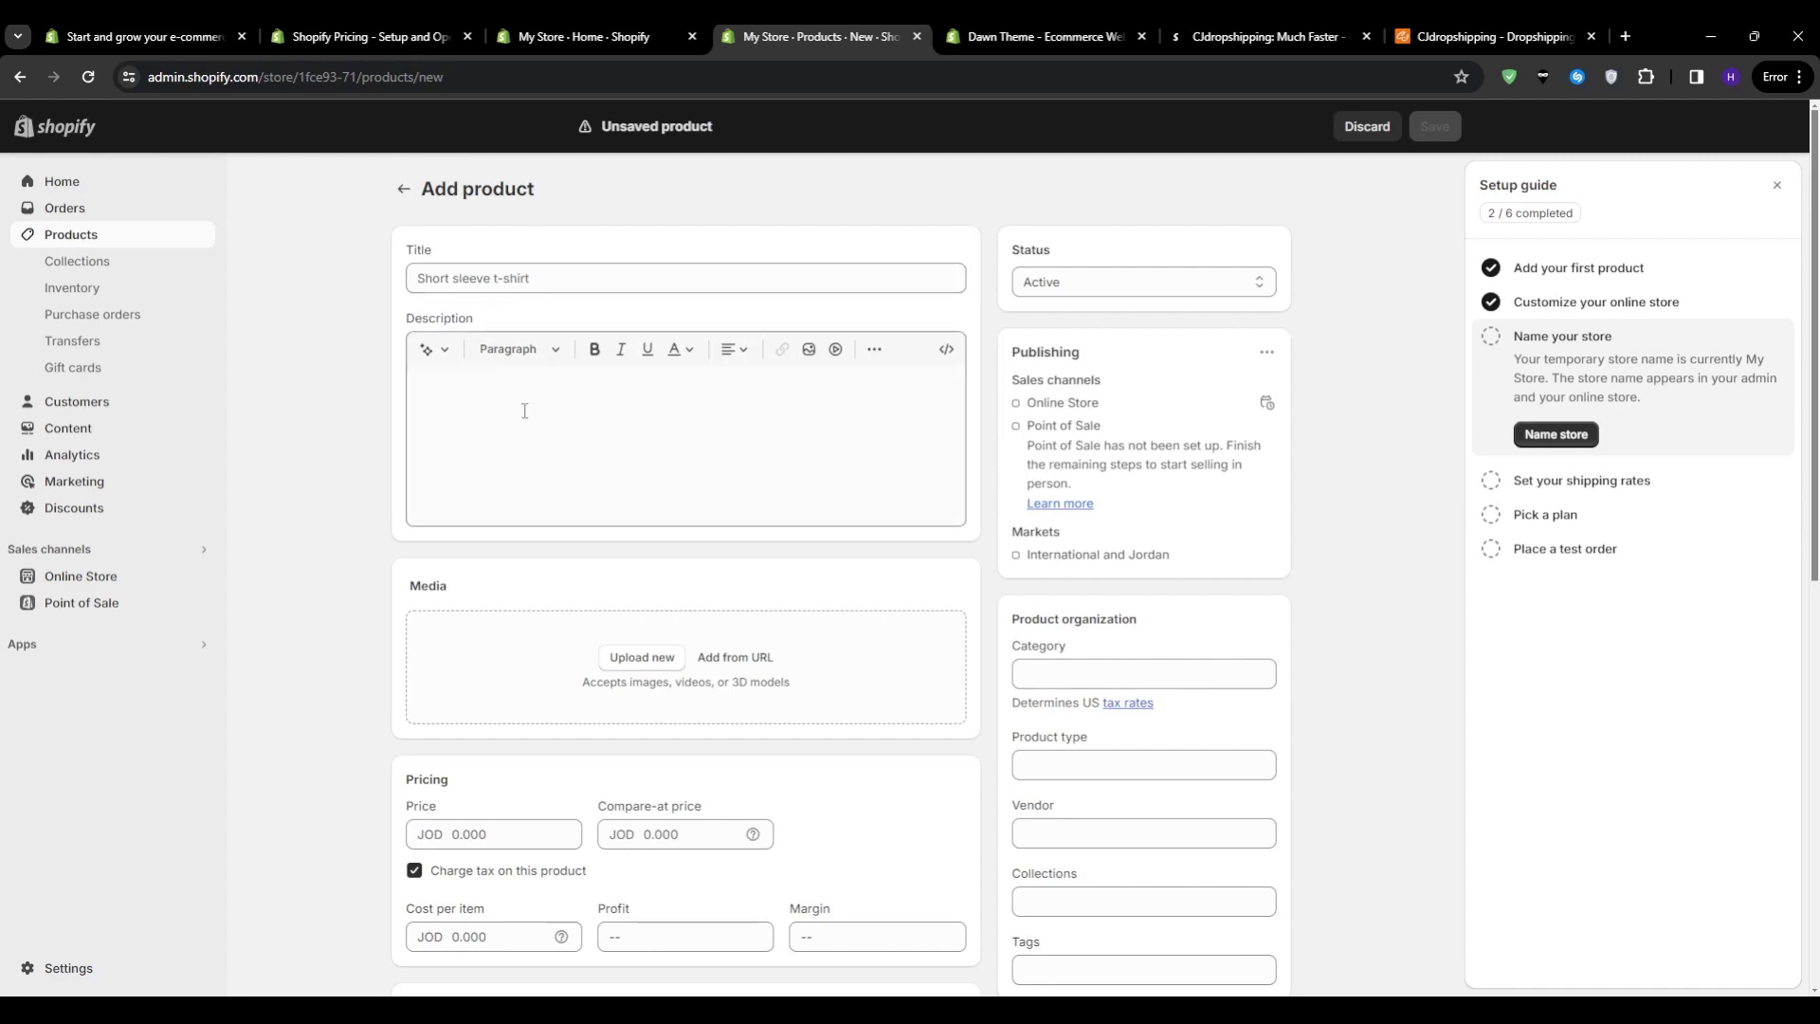
scroll(510, 663, "down", 3)
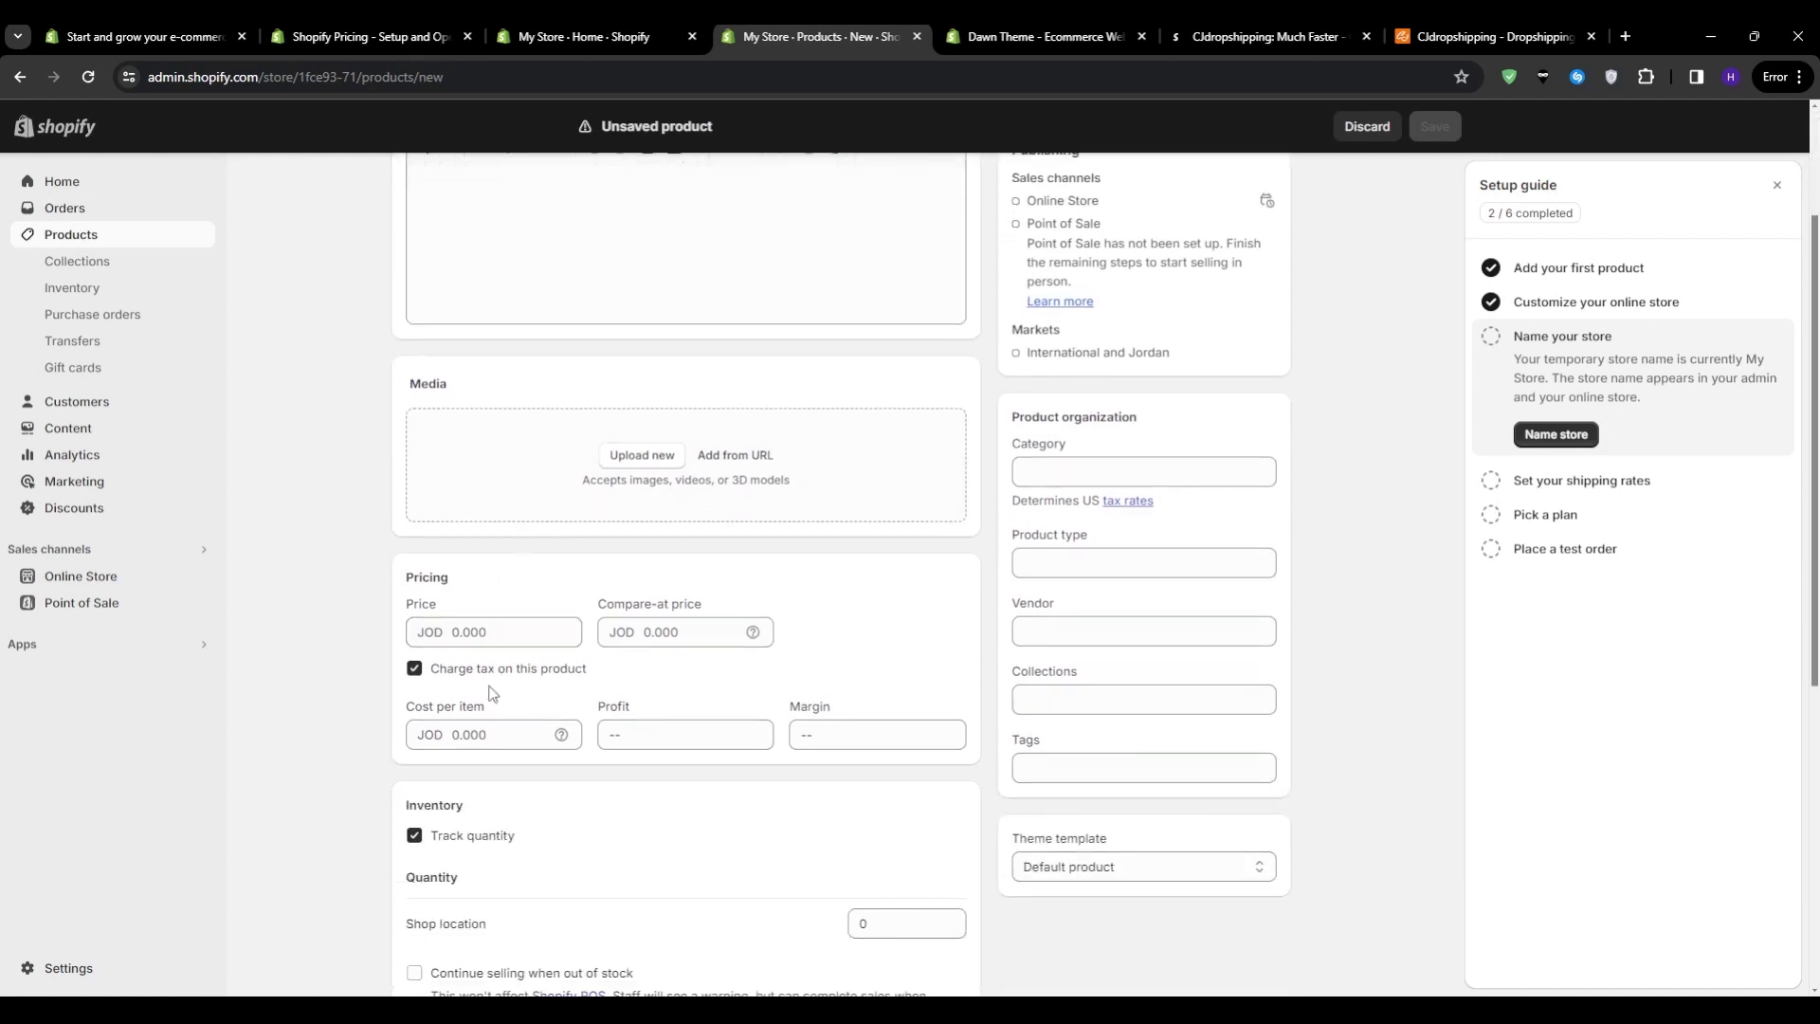
scroll(362, 626, "up", 1)
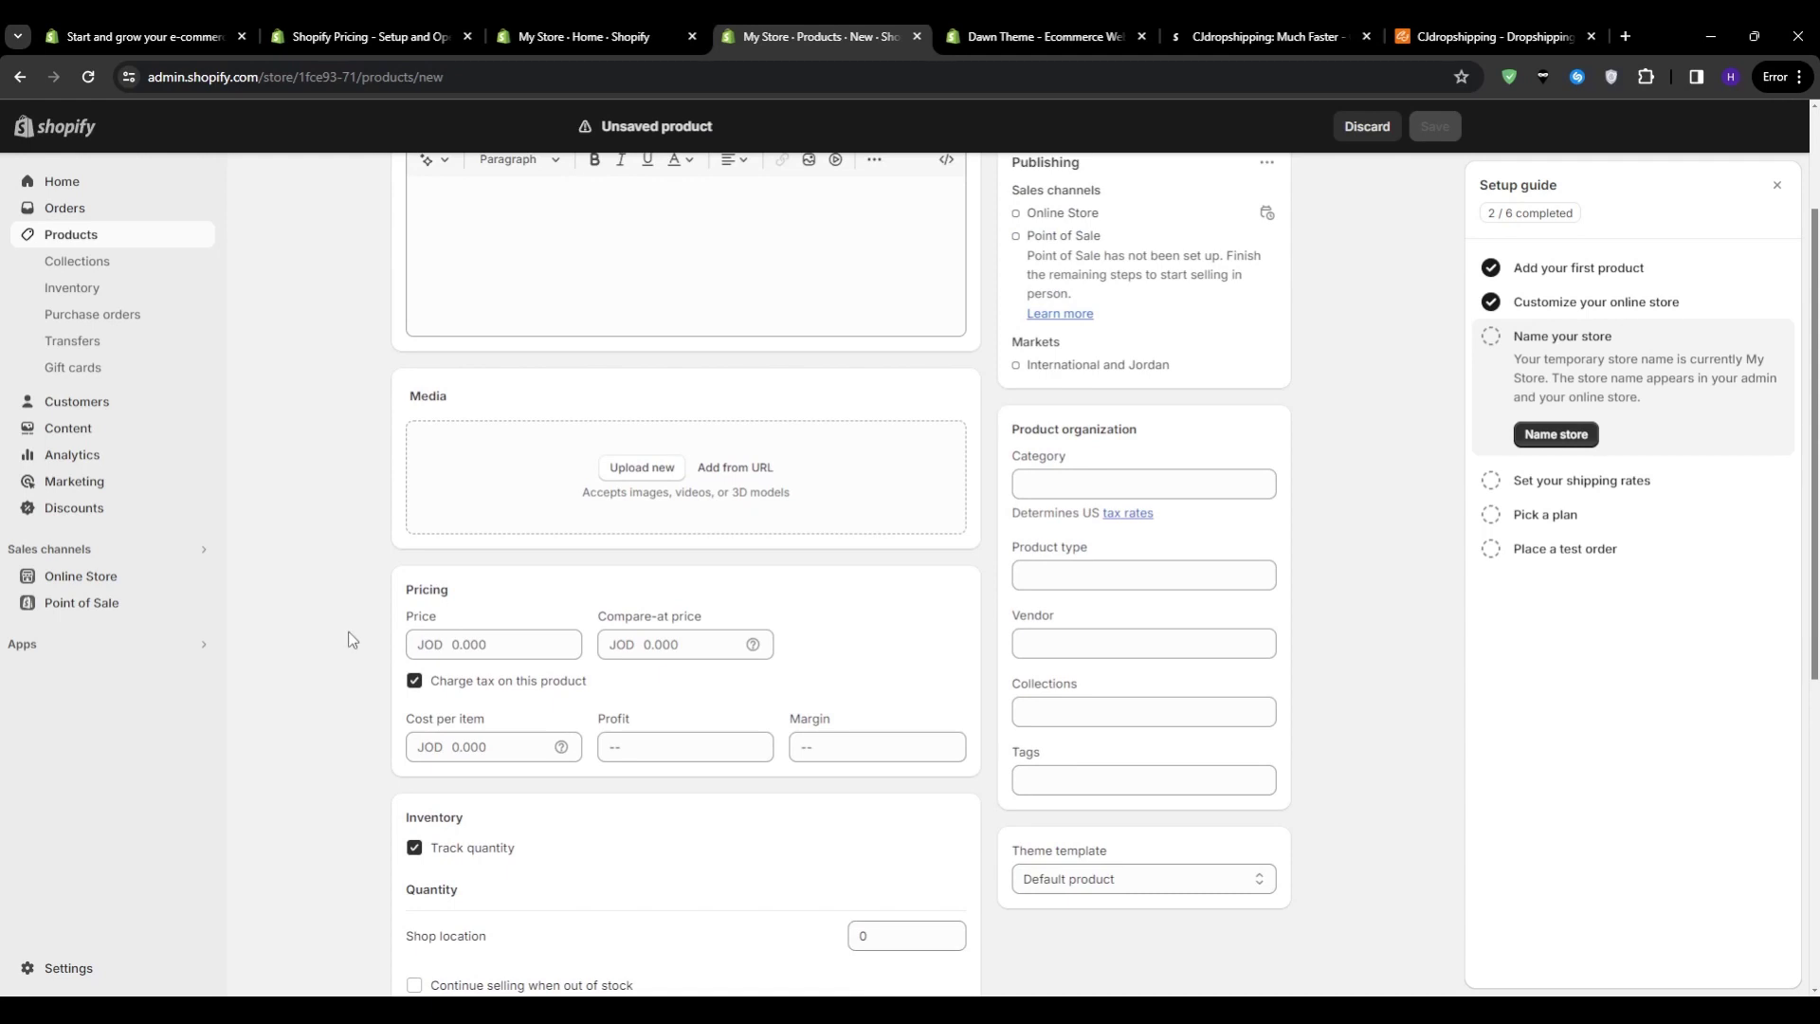
scroll(348, 639, "down", 5)
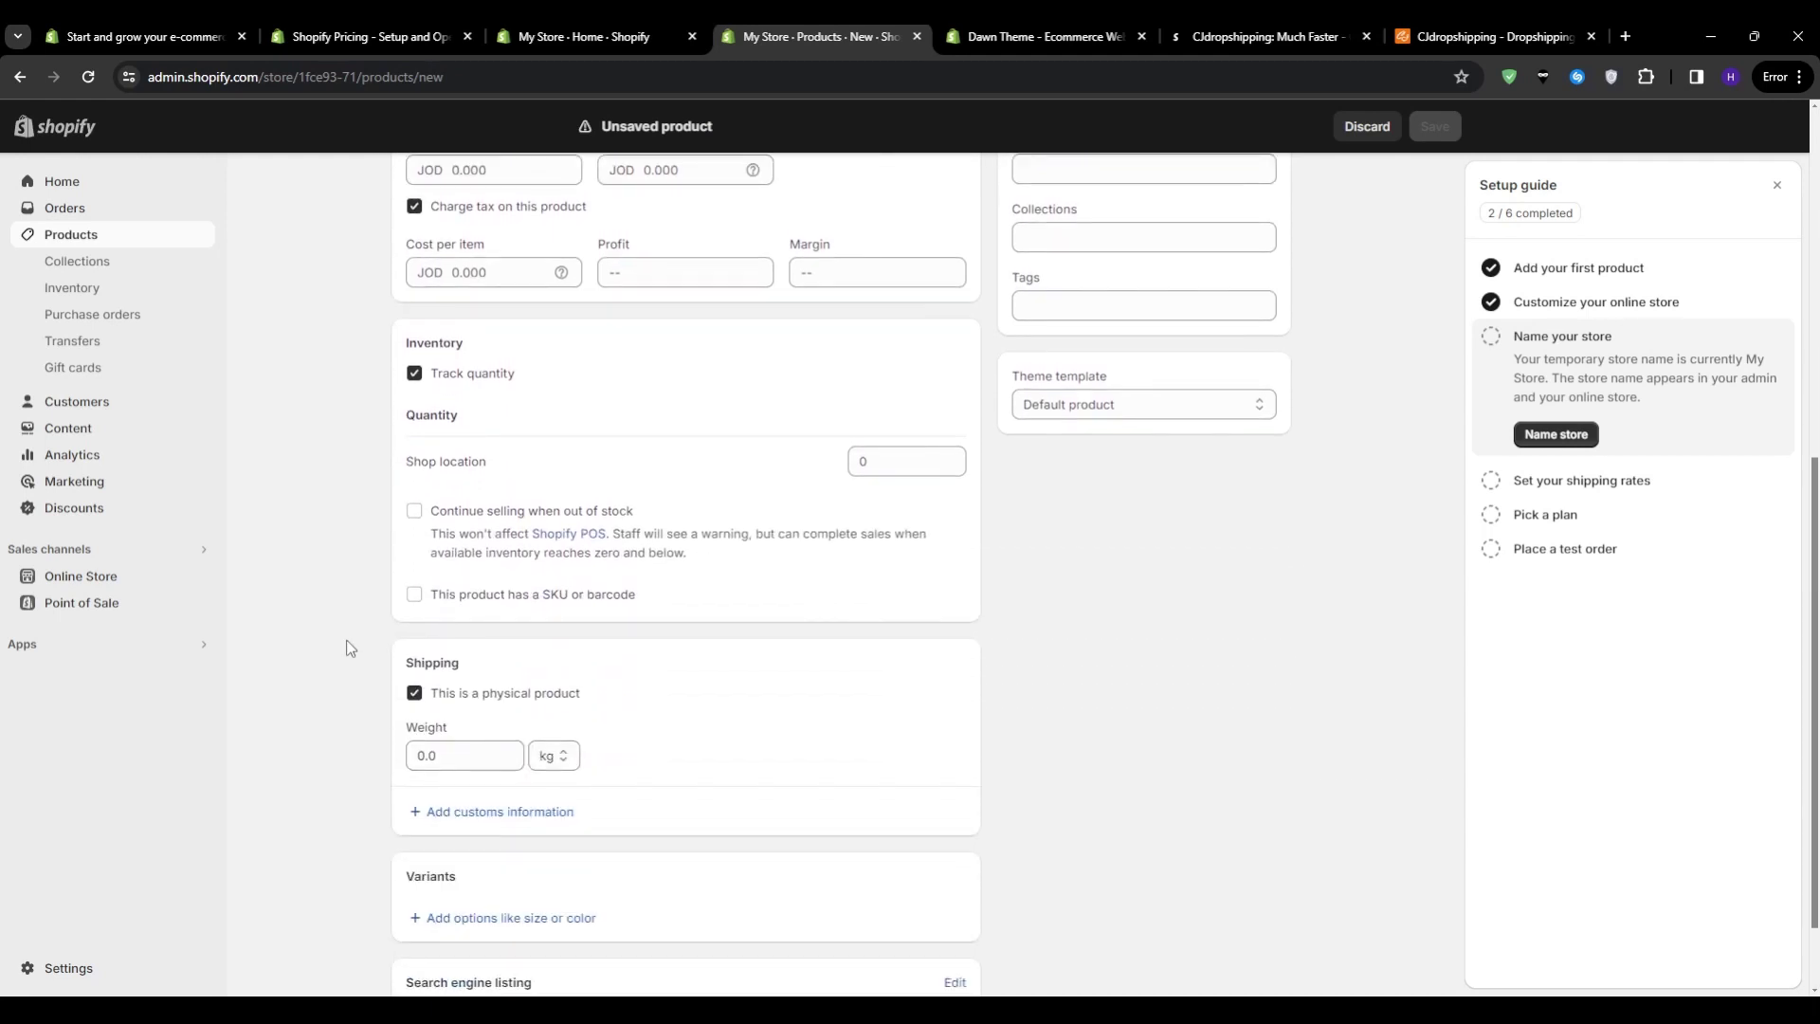
scroll(348, 648, "down", 2)
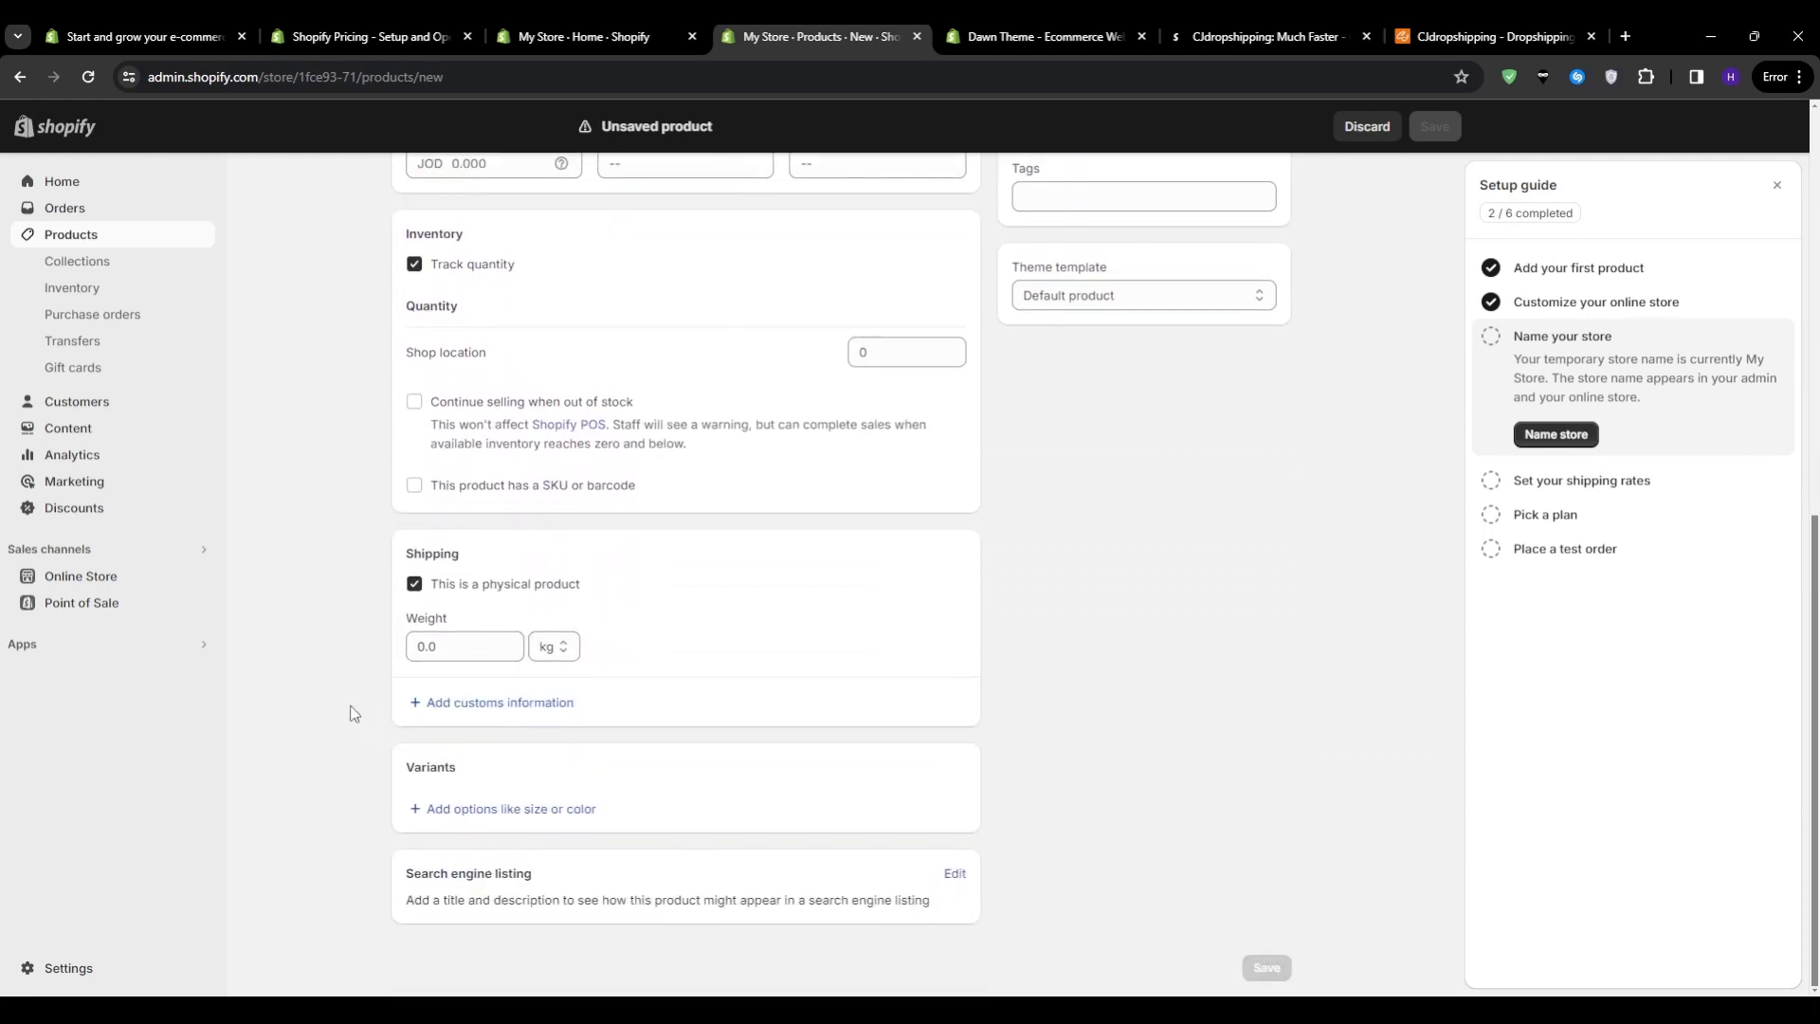
scroll(344, 690, "up", 8)
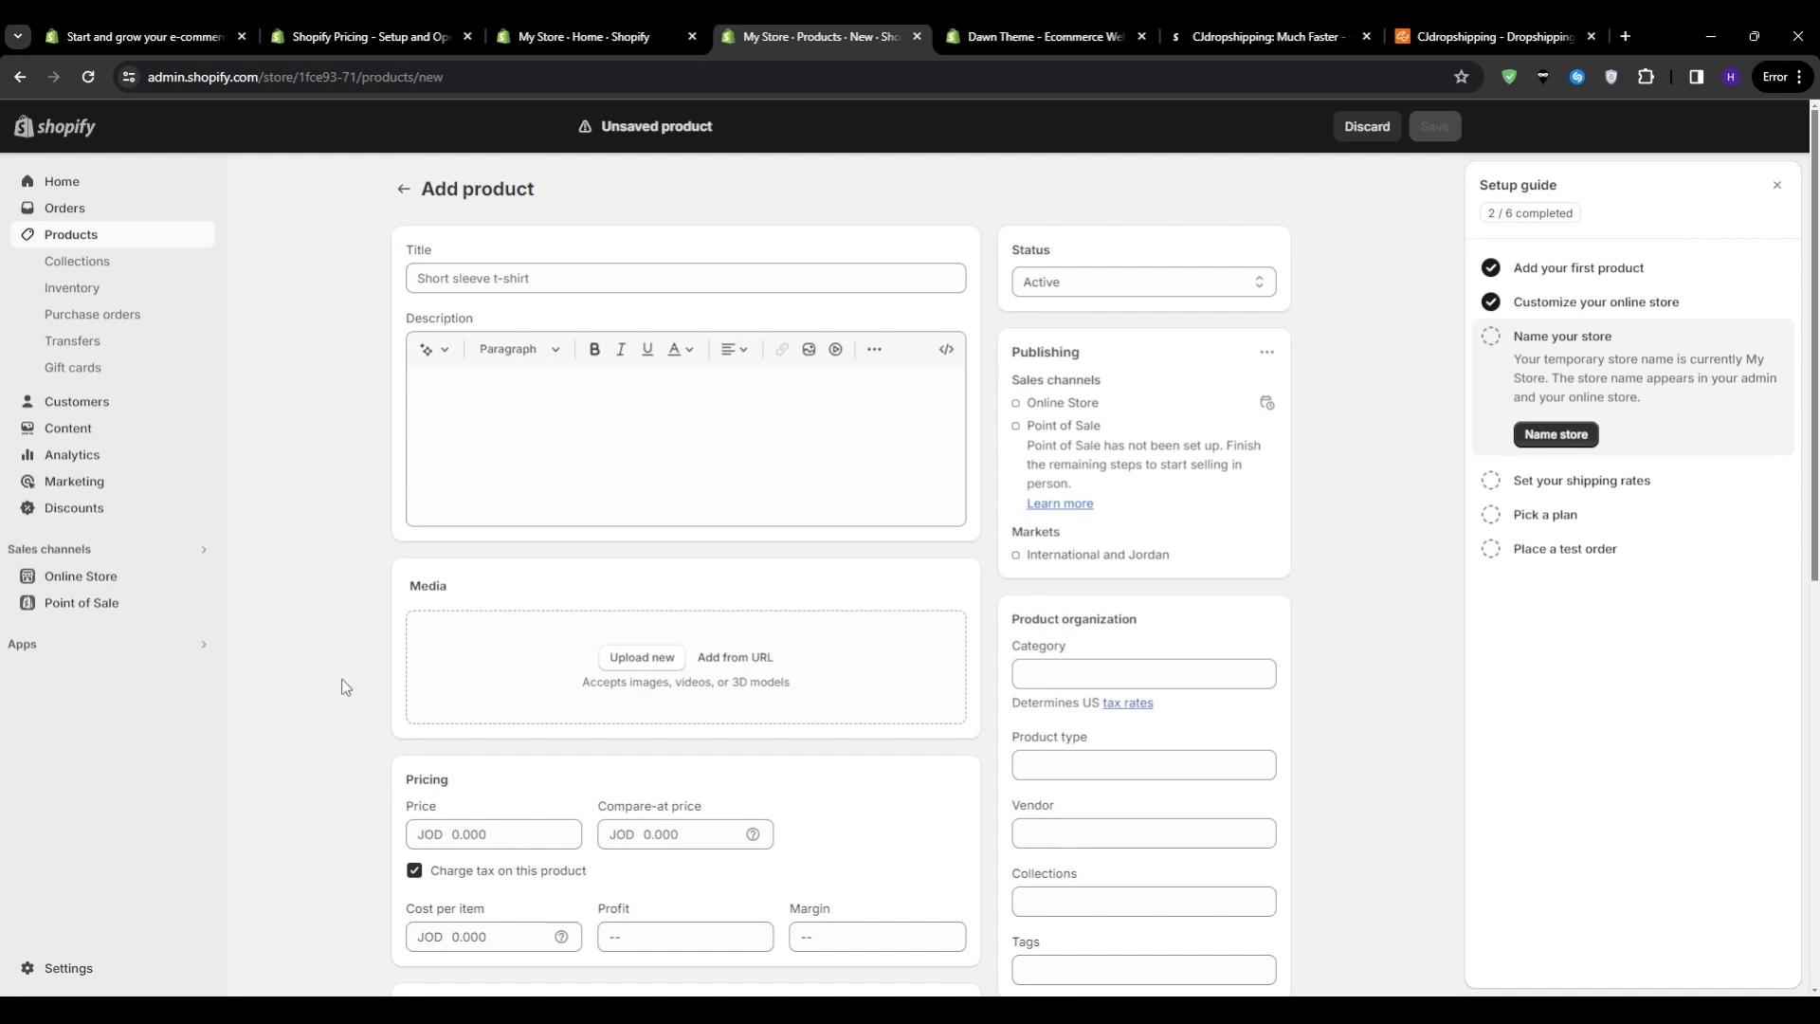
Step: View the store's apps list and switch to the CJdropshipping: Much Faster listing in the Shopify App Store
left_click(163, 649)
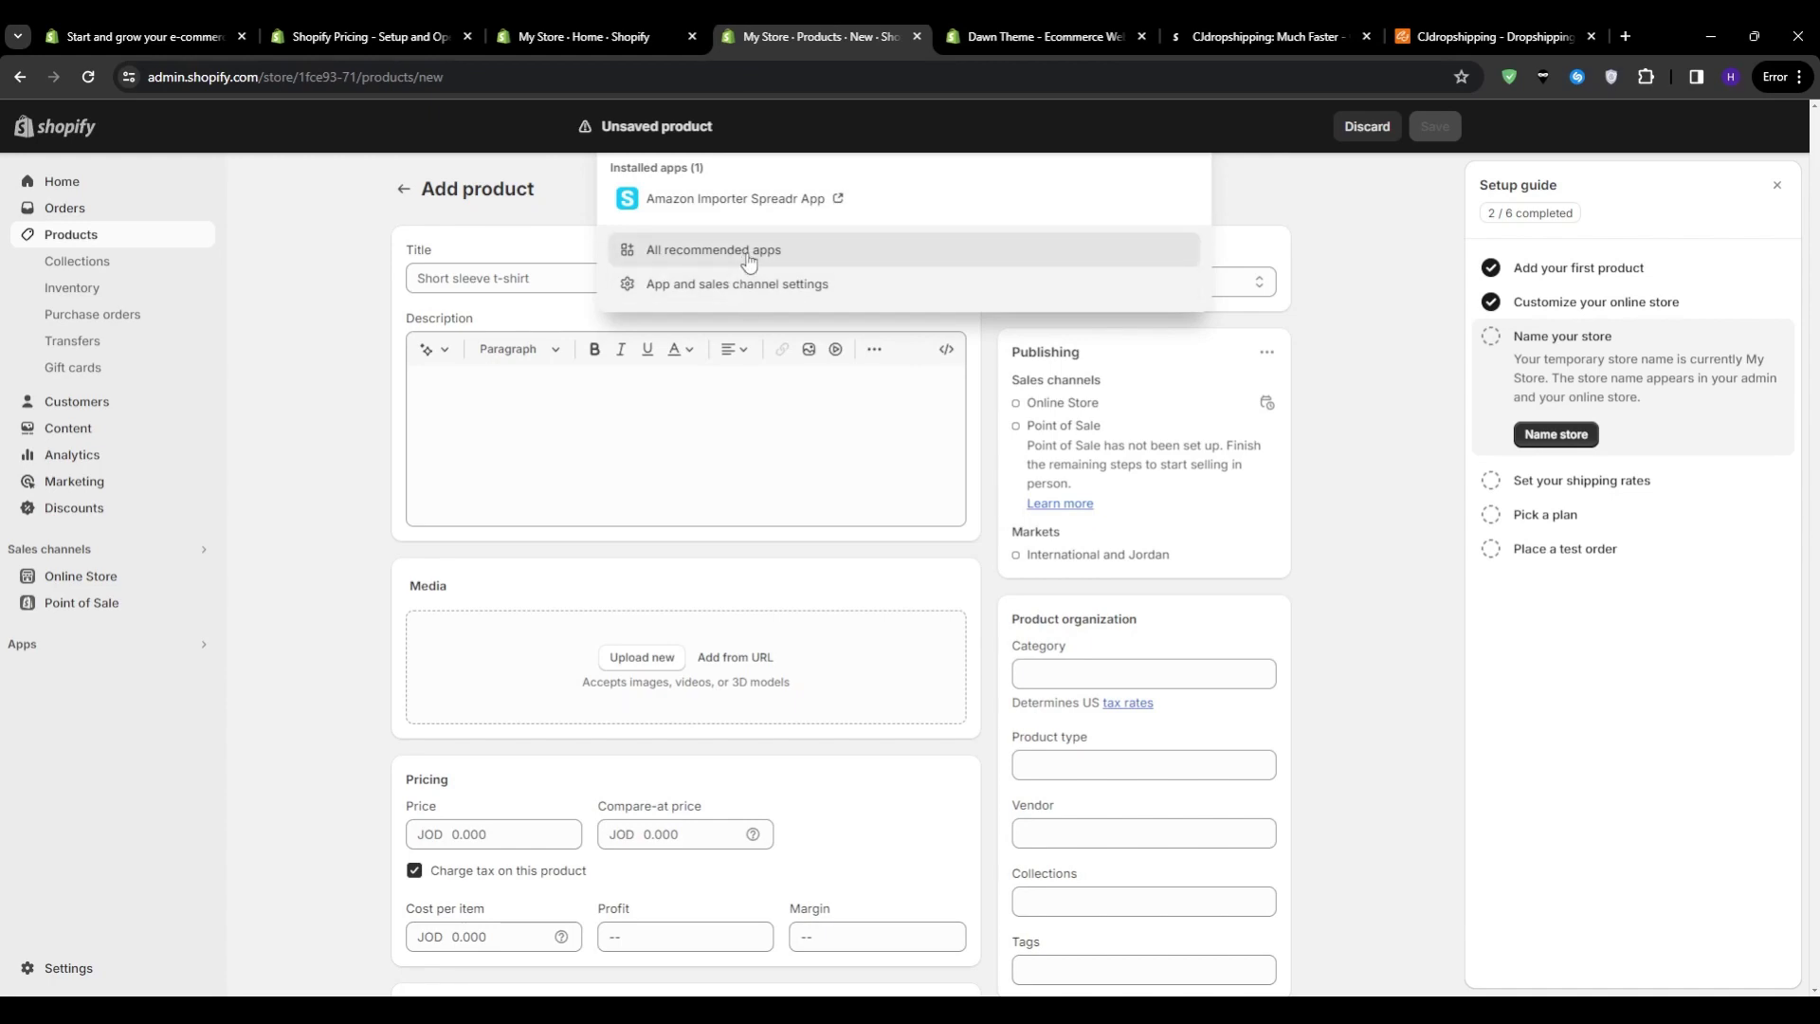
left_click(1420, 306)
left_click(1299, 38)
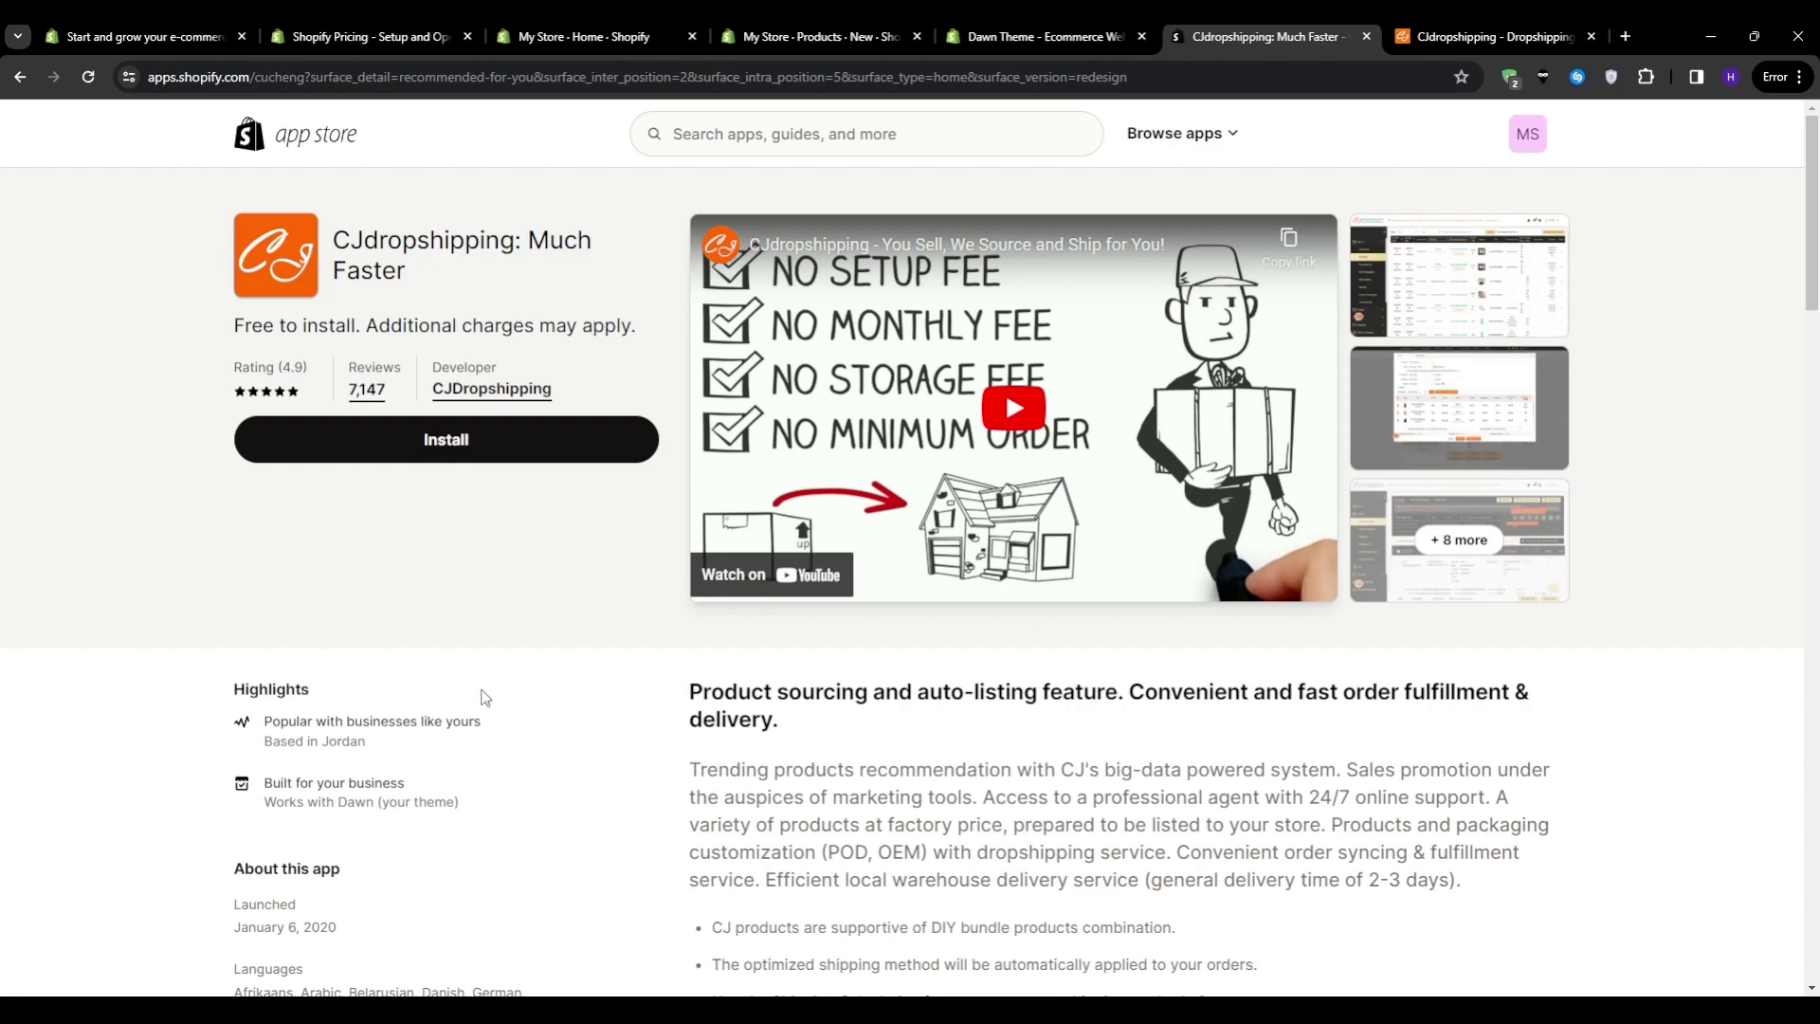
Step: Switch to the CJdropshipping website and open the New U-neck Suspender Denim Dress from its trending products
left_click(1489, 36)
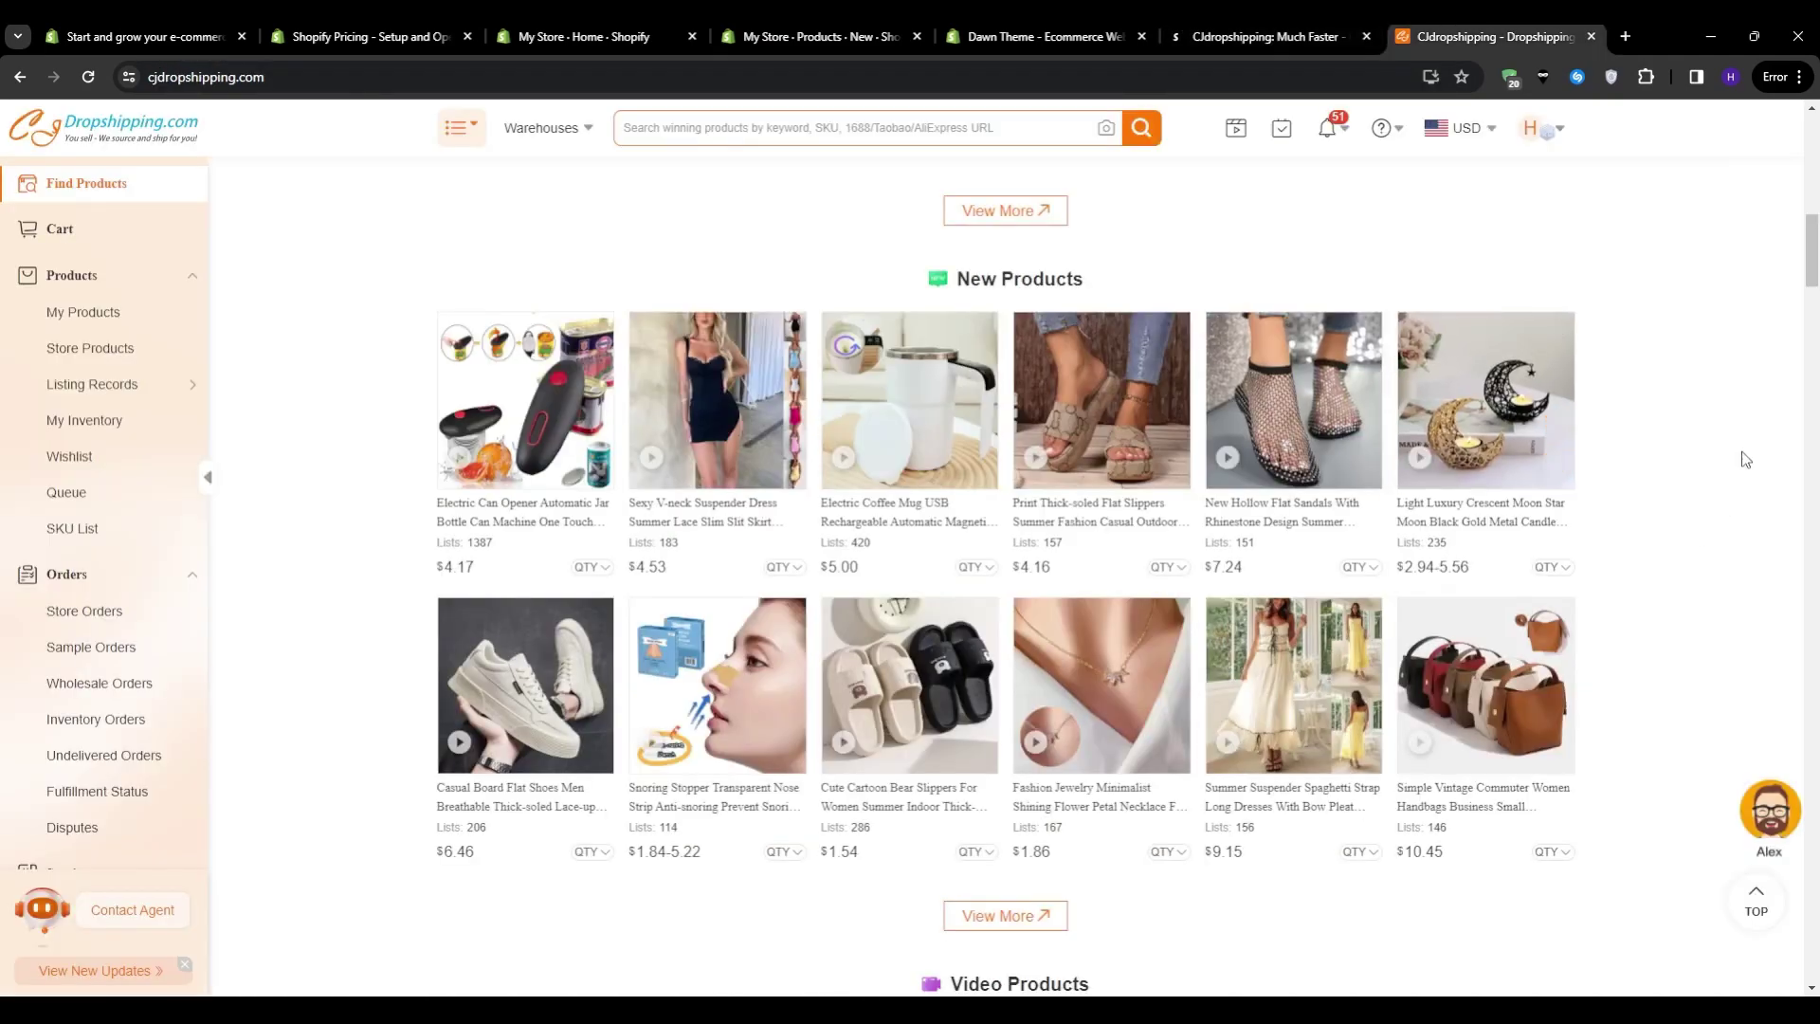
scroll(1746, 460, "up", 10)
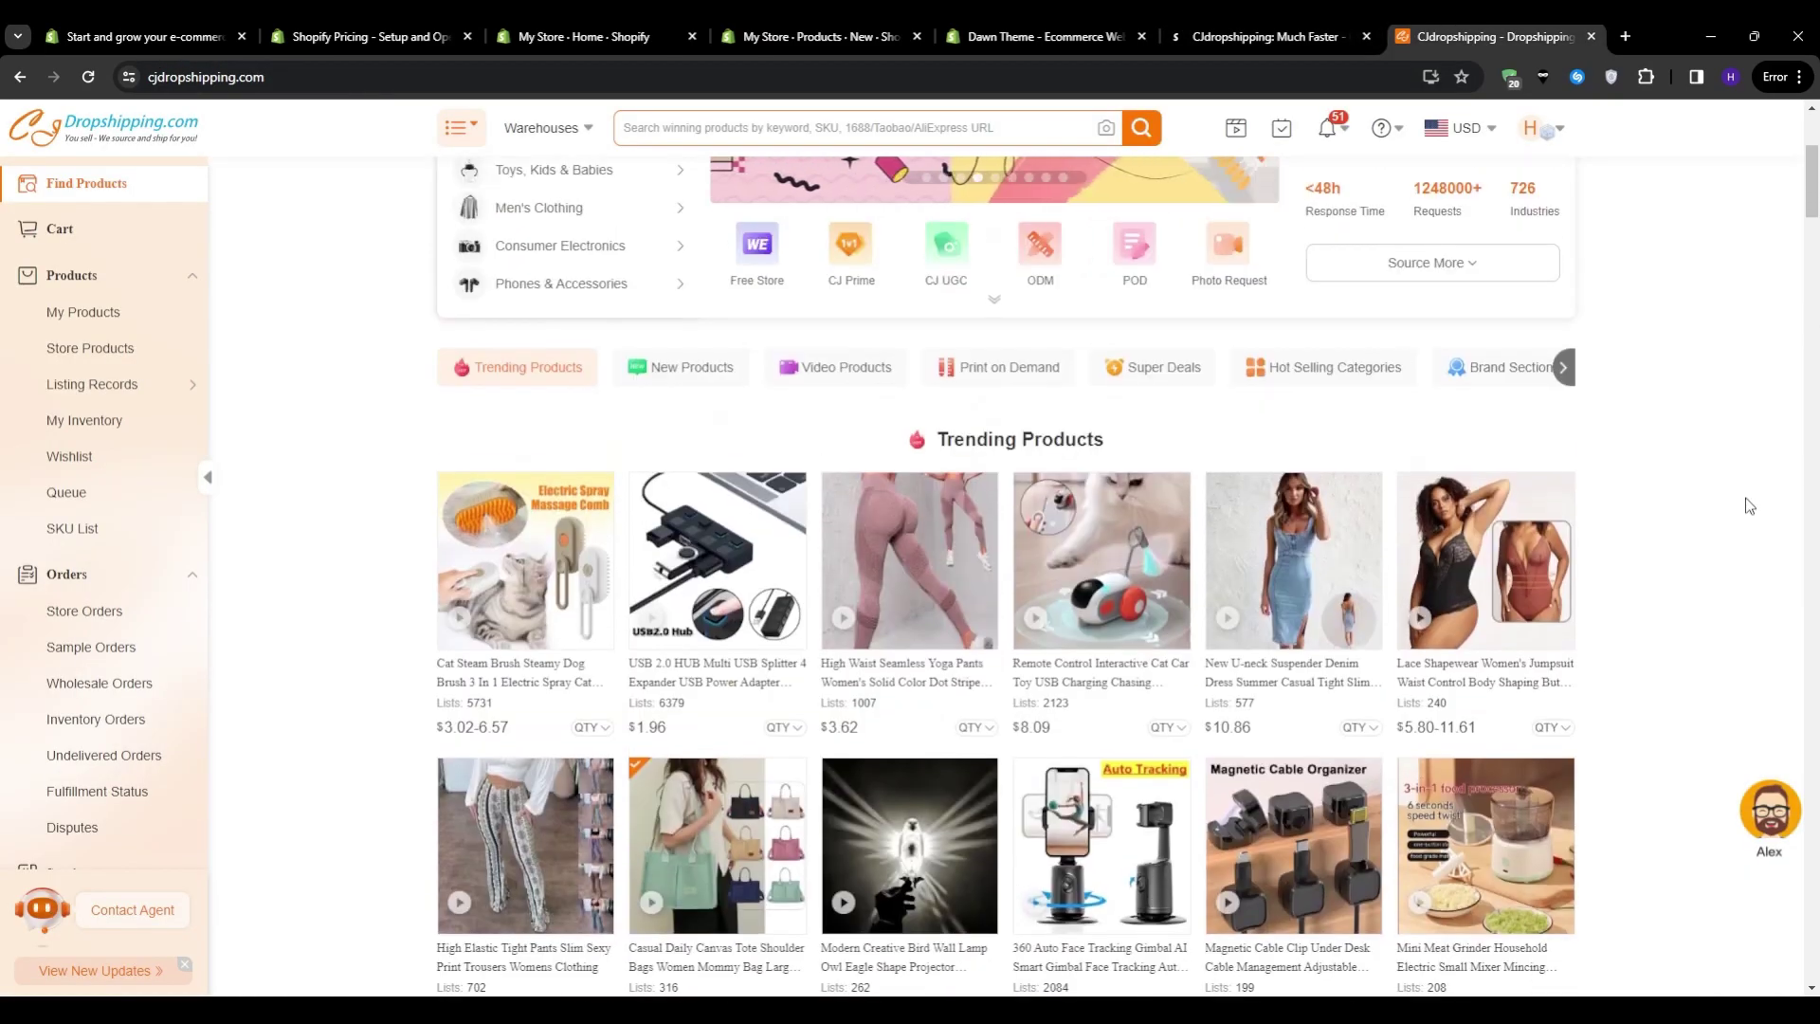
left_click(1295, 543)
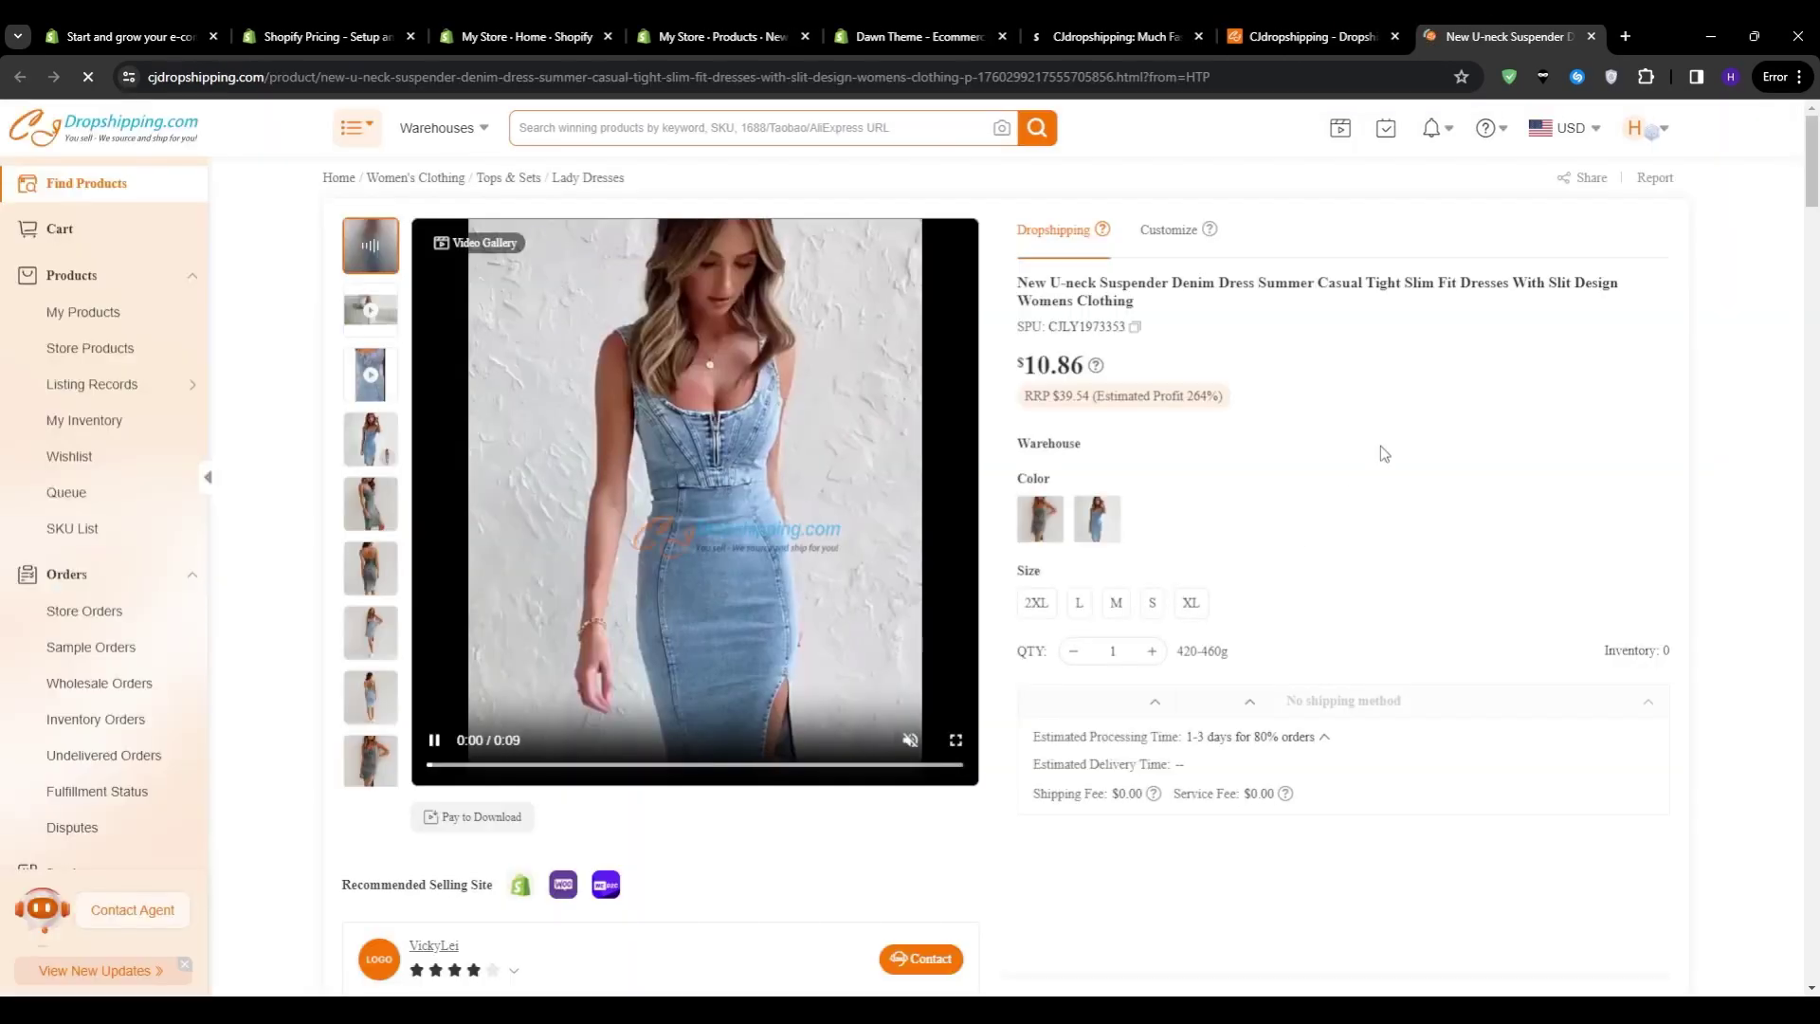
Step: Return to the Shopify admin home page and view the installed and recommended apps options
left_click(1118, 36)
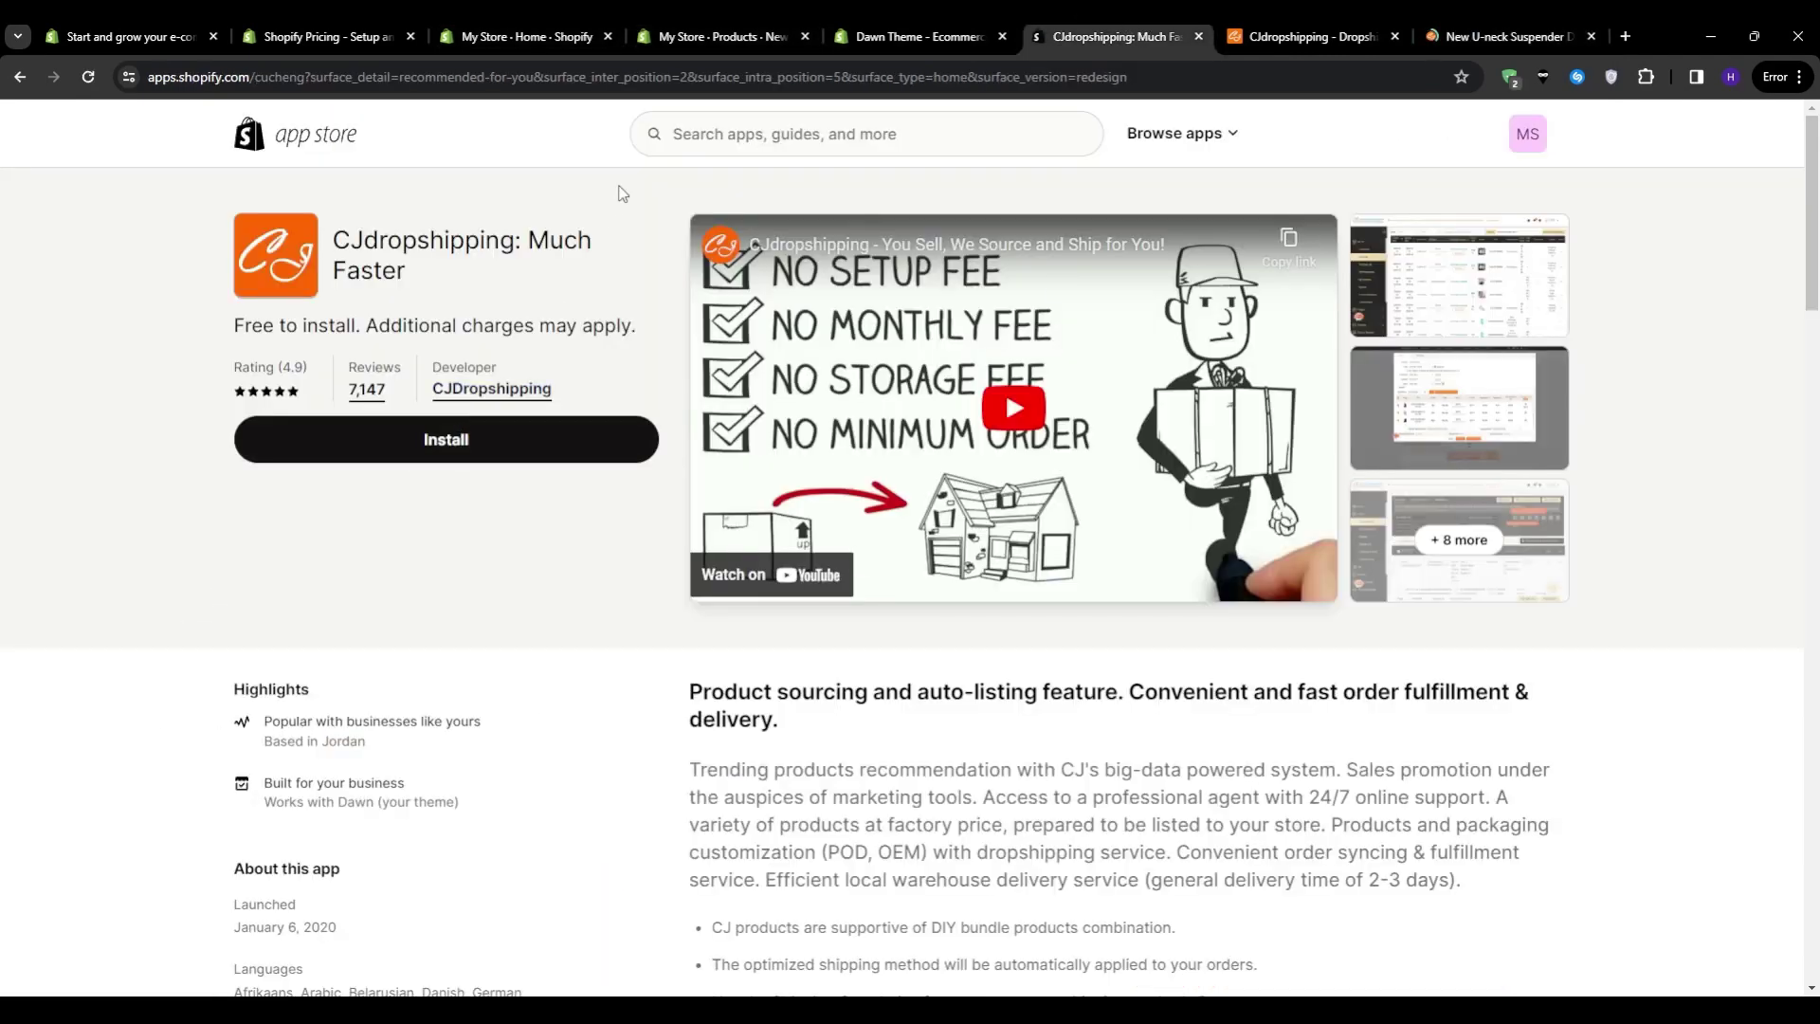
left_click(548, 38)
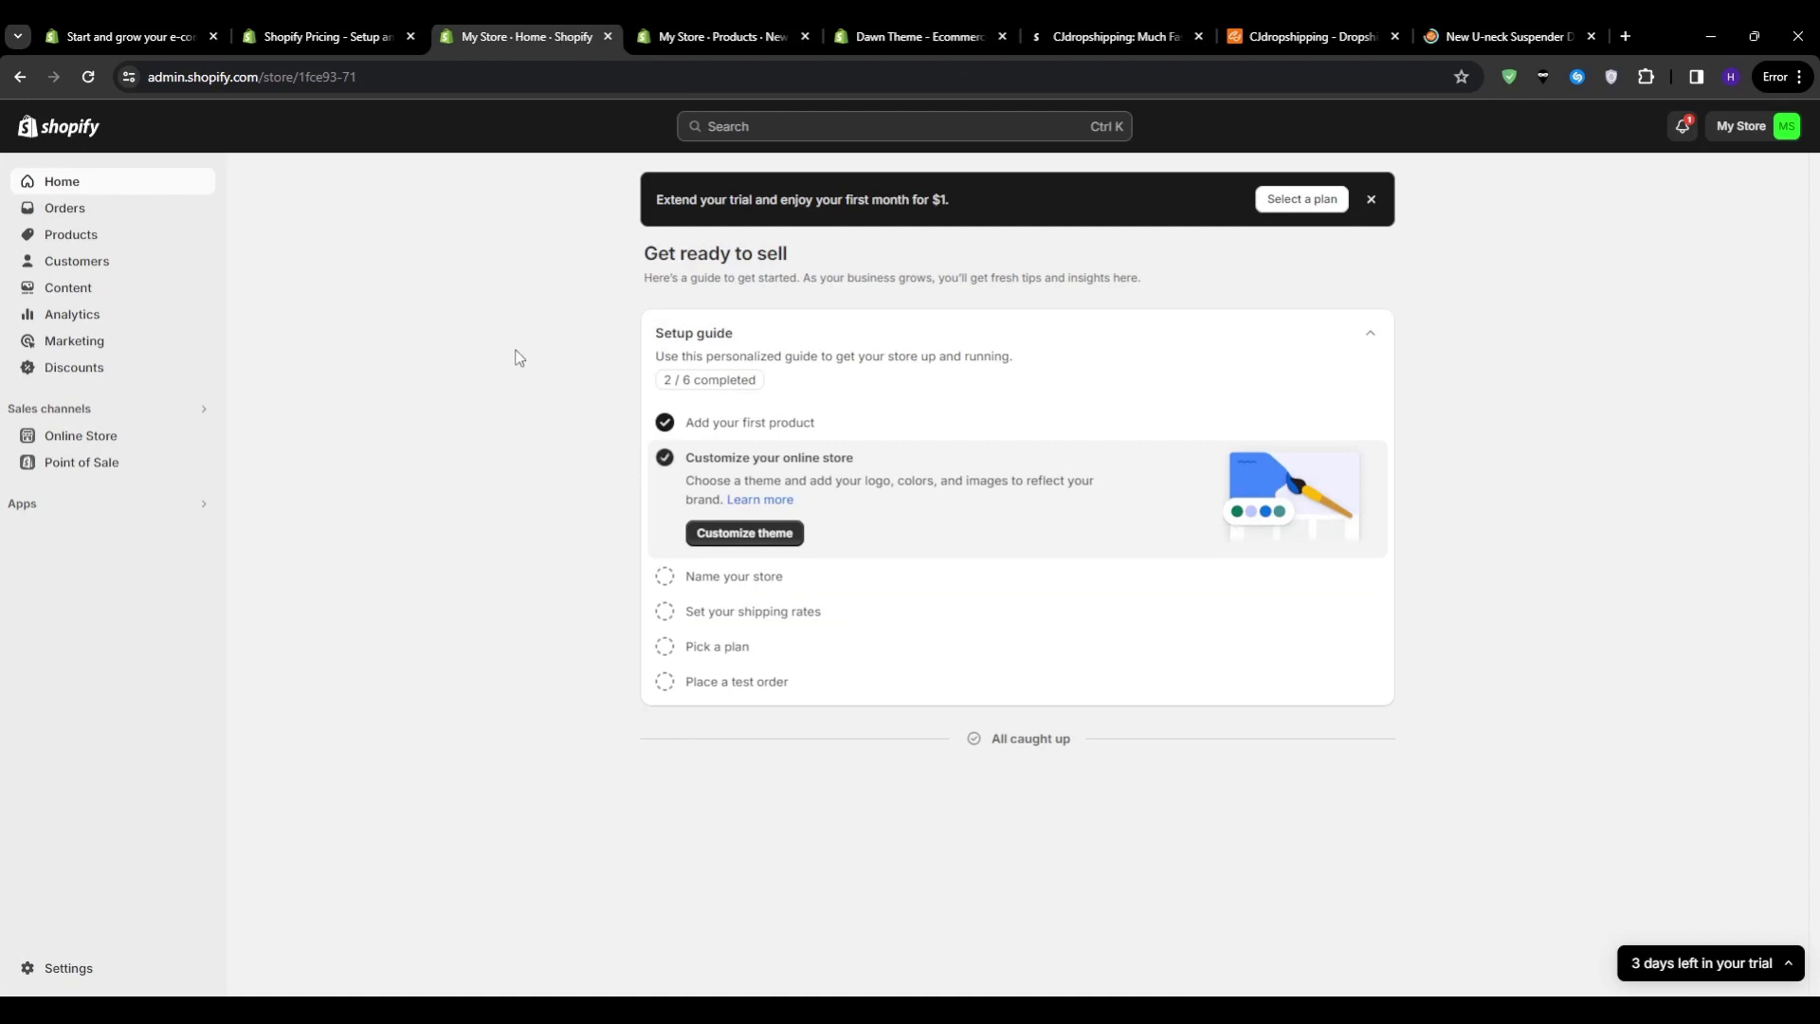
left_click(42, 510)
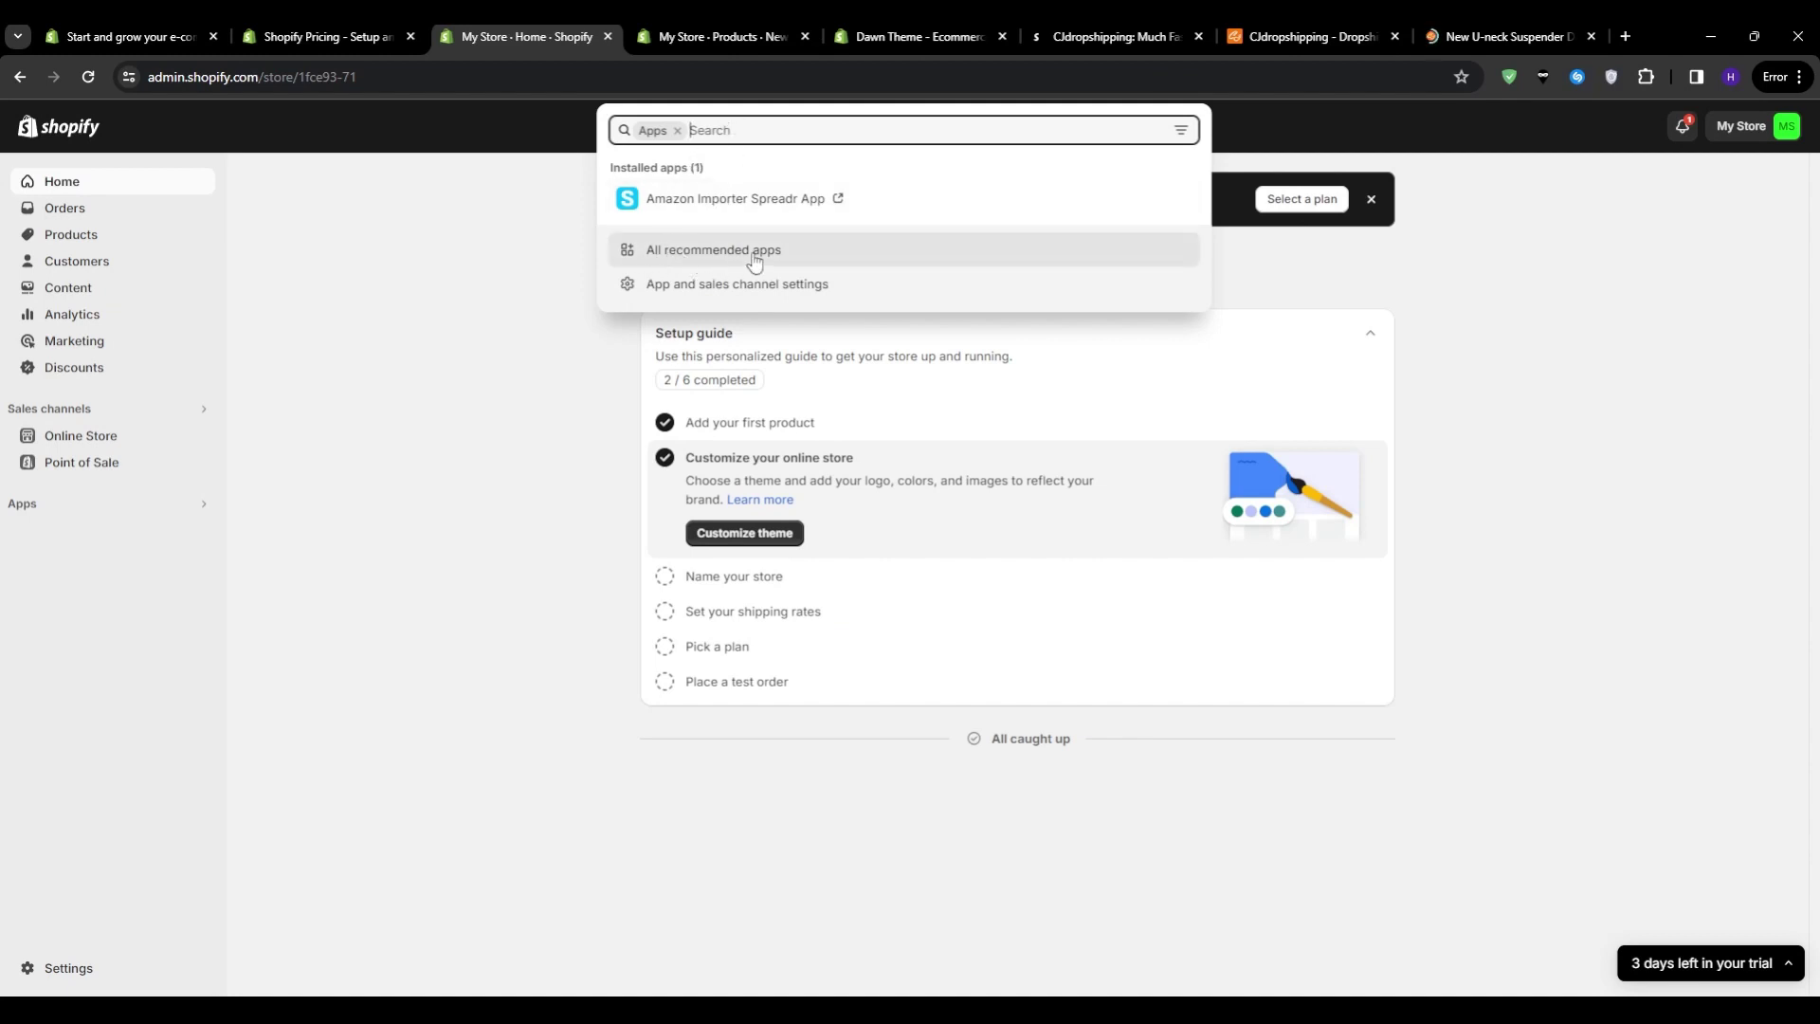
Step: Install the CJdropshipping: Much Faster app on the store from its App Store listing, and go to the CJdropshipping home page
left_click(1308, 36)
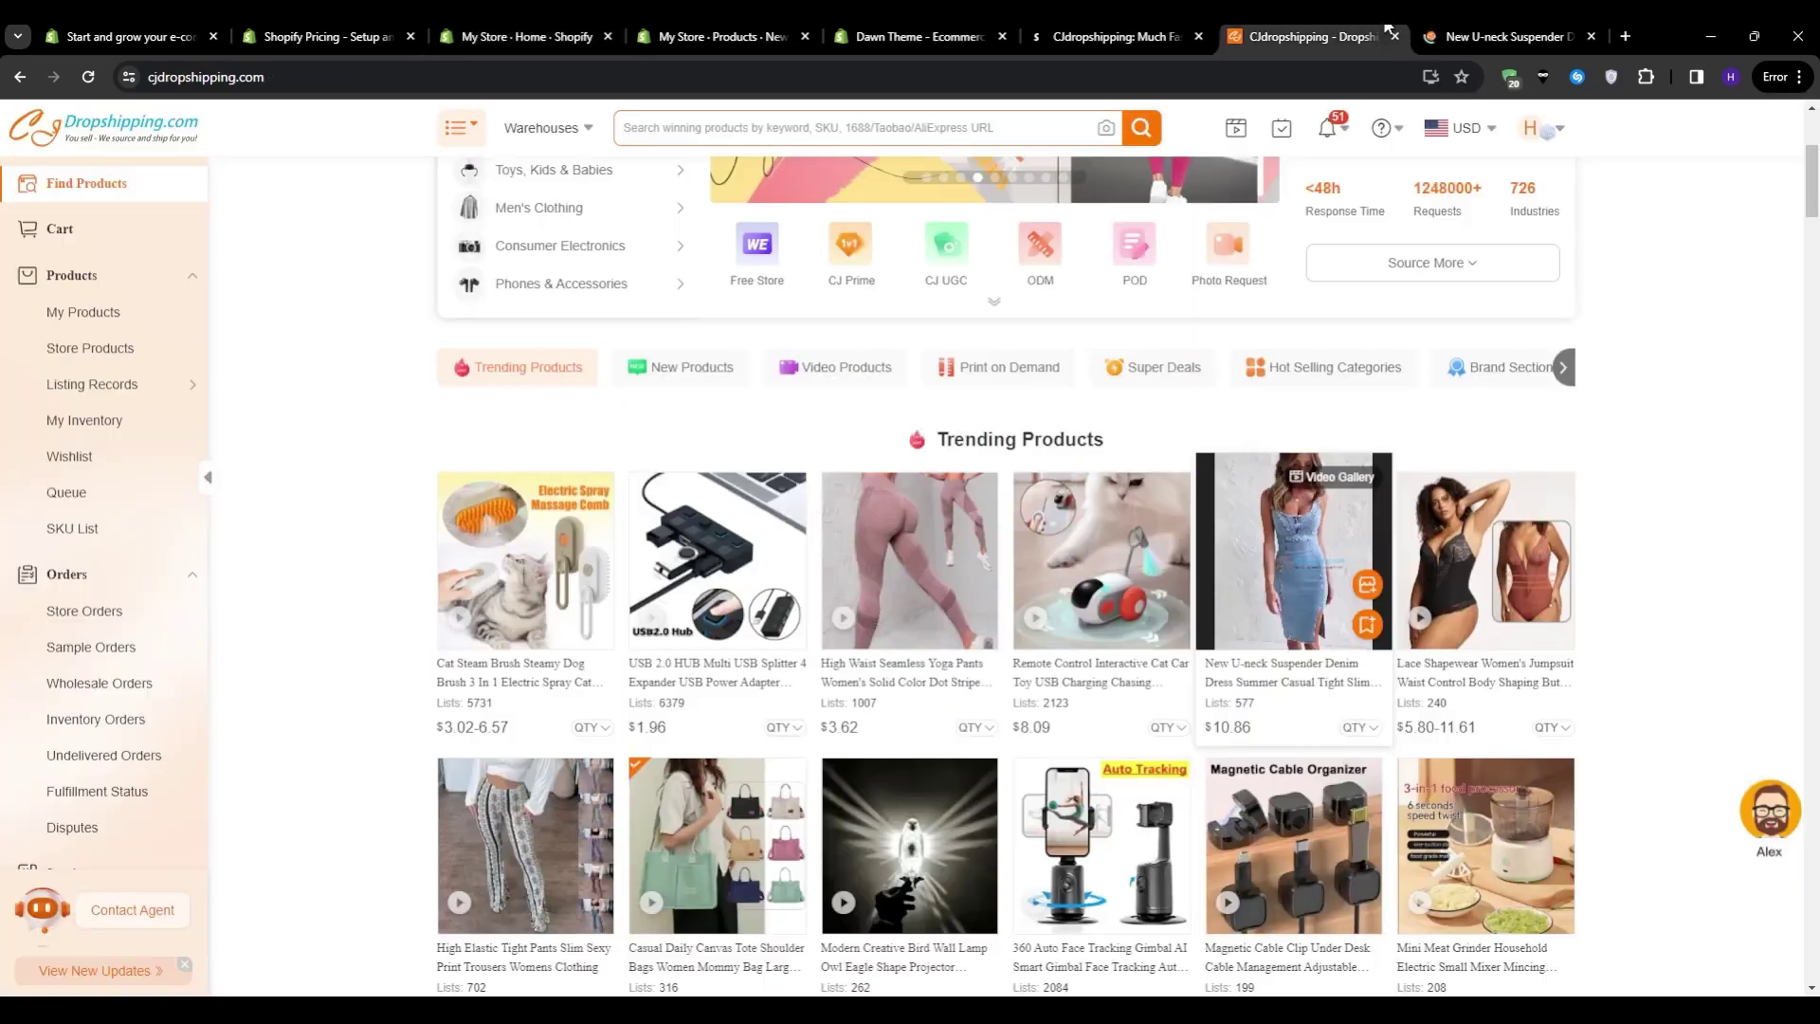
left_click(1117, 34)
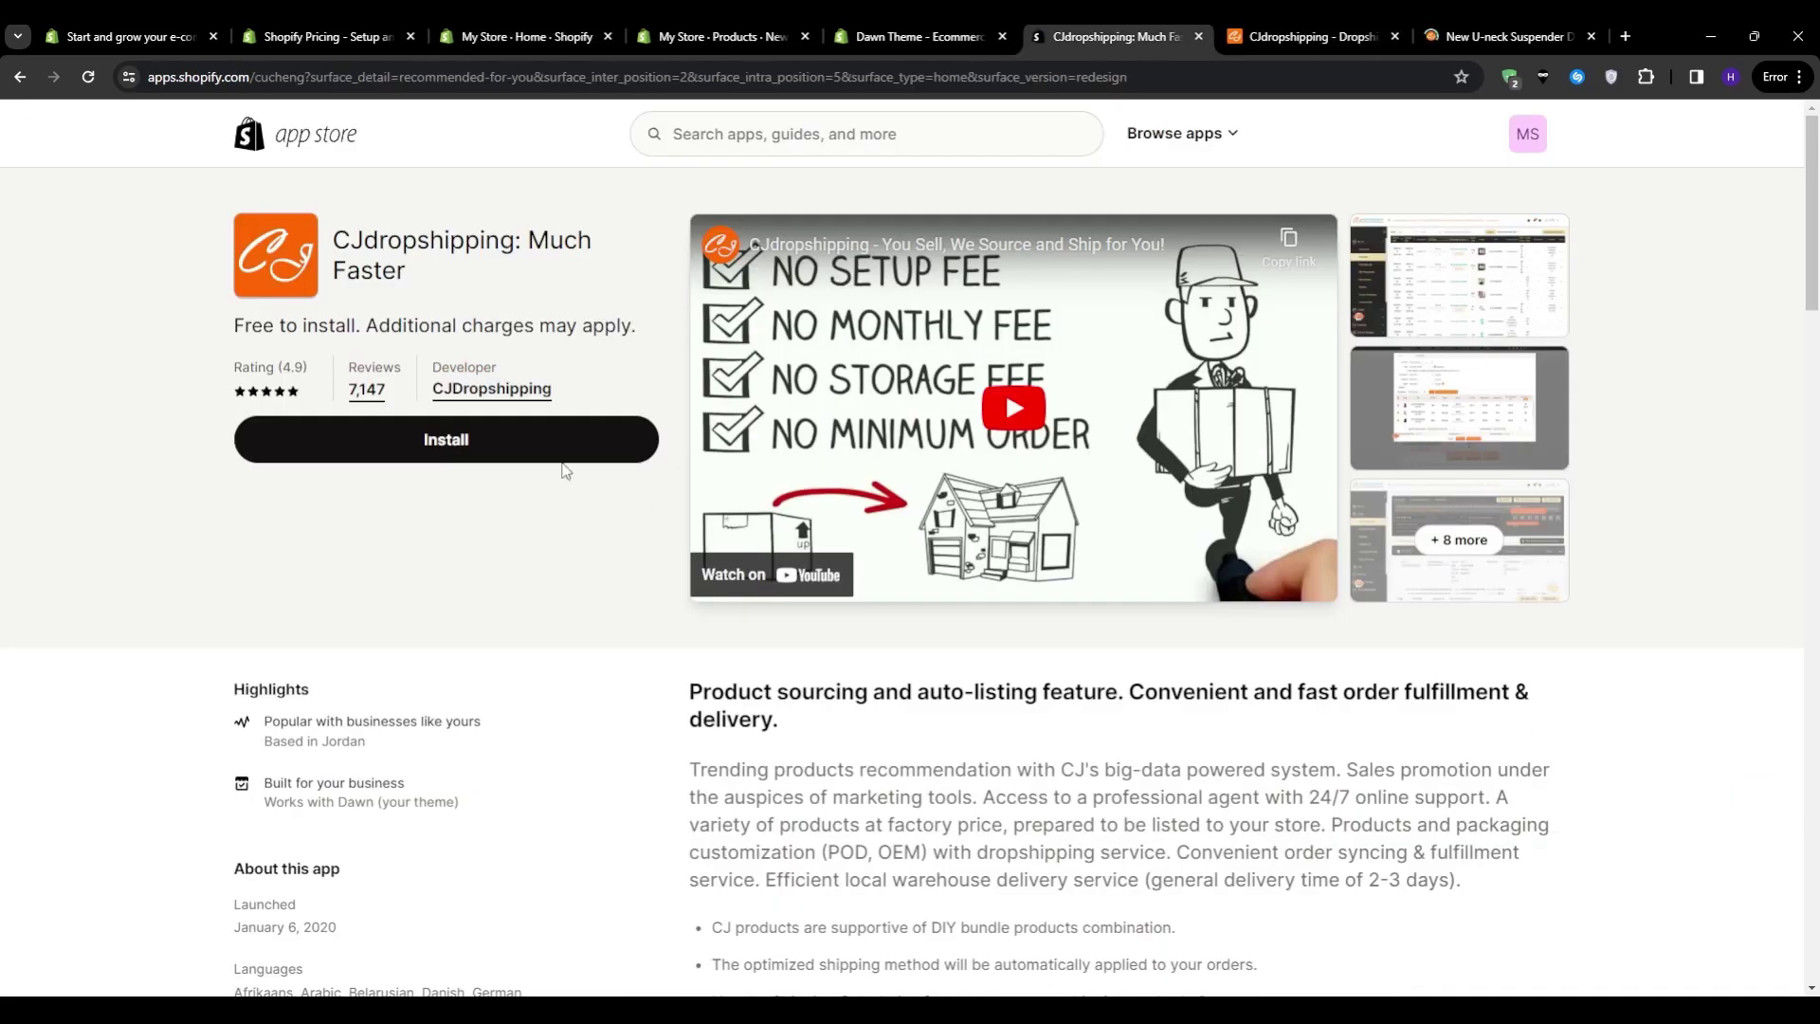
left_click(563, 455)
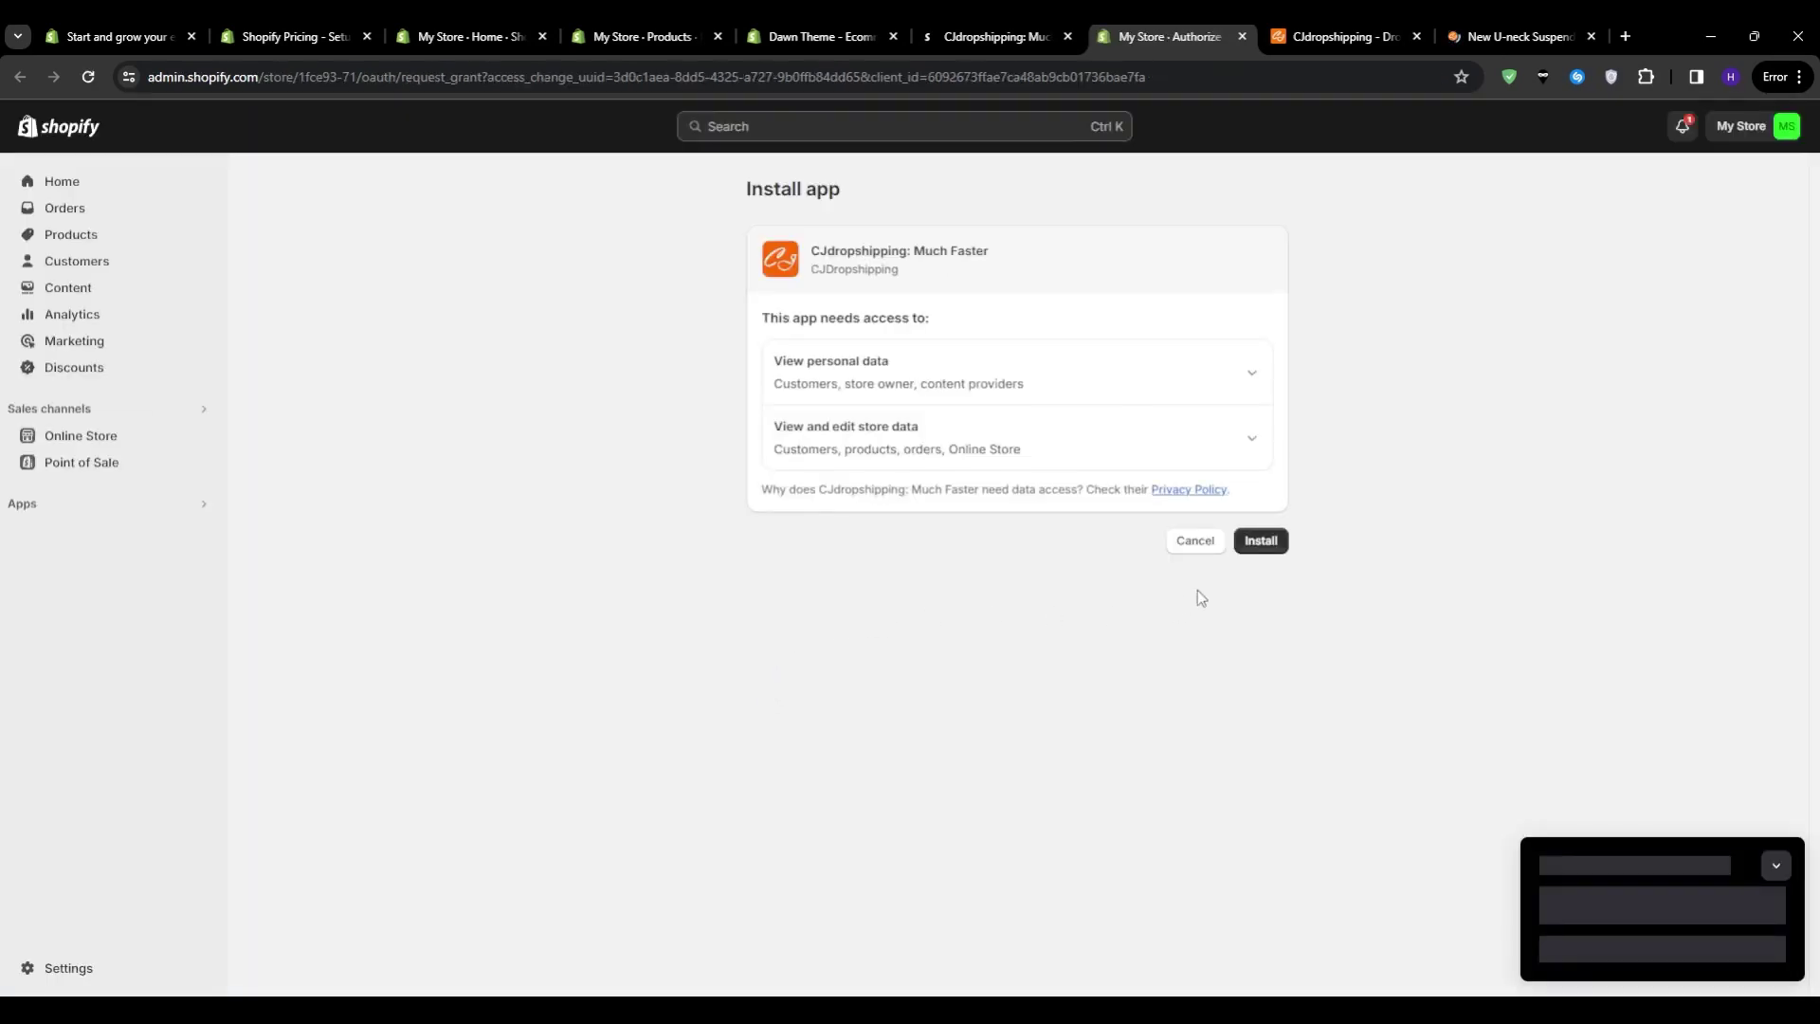
left_click(1260, 538)
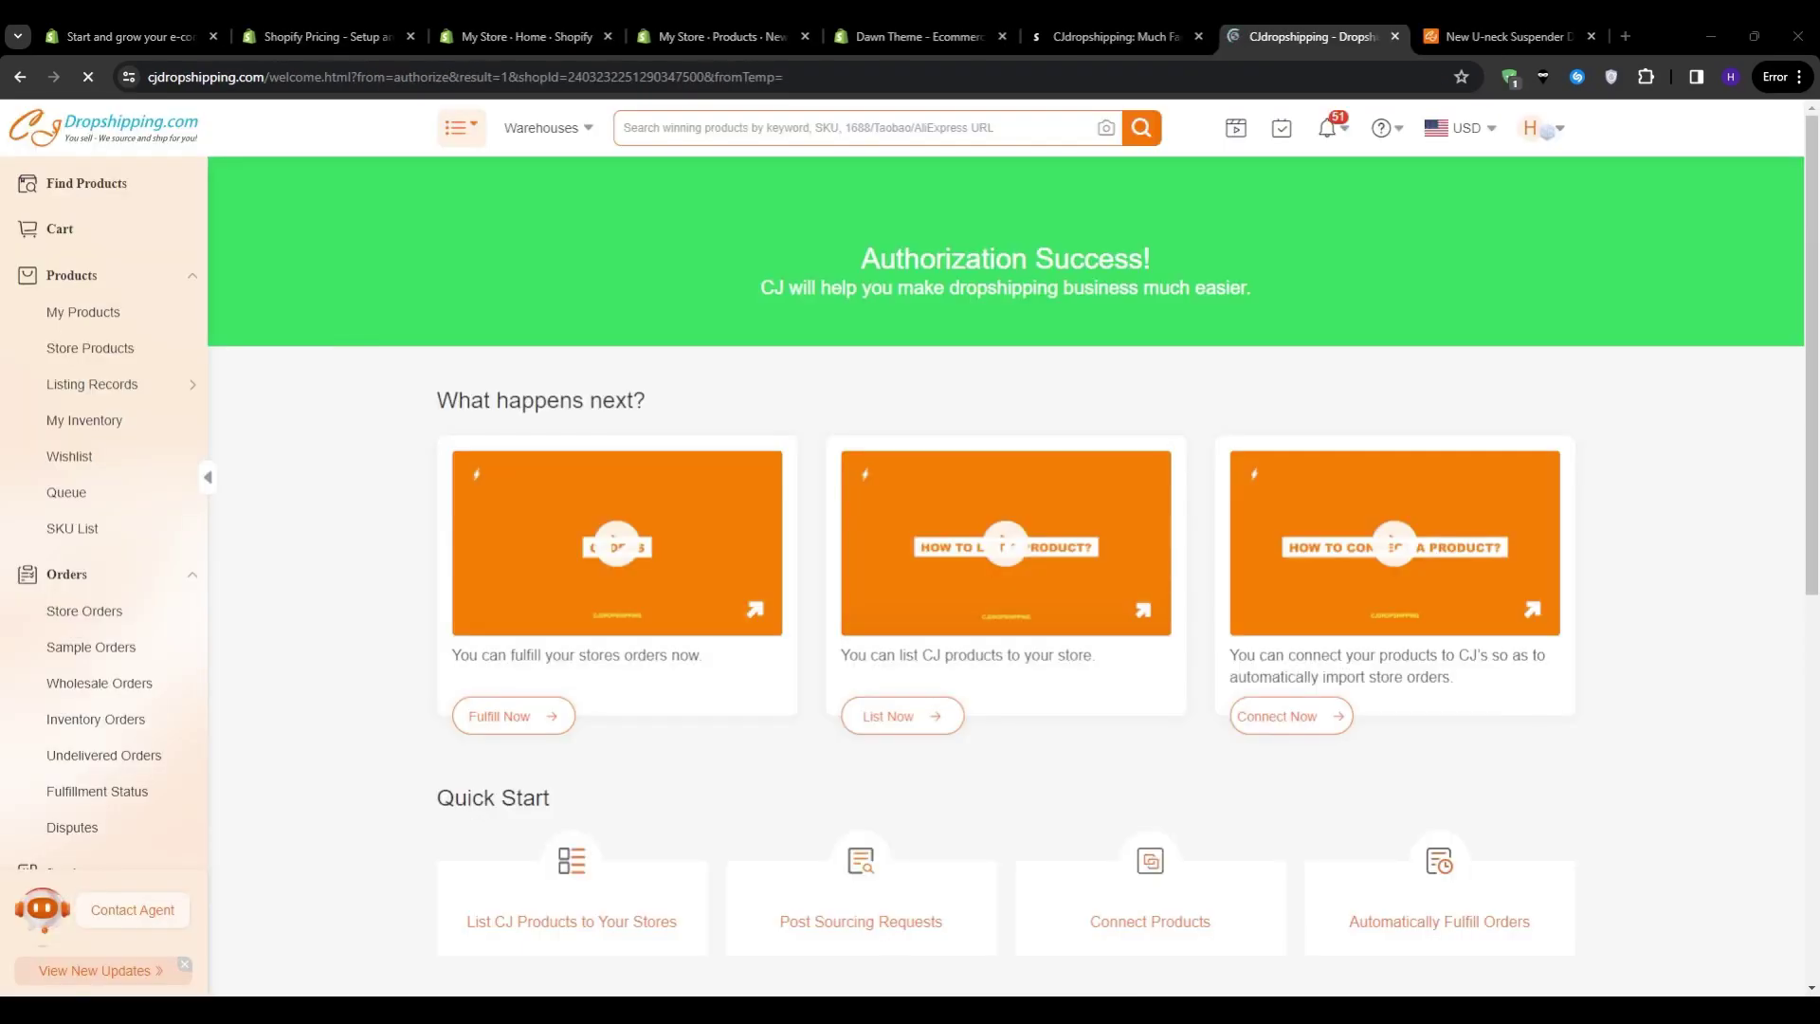
left_click_drag(865, 259, 1173, 270)
left_click(72, 137)
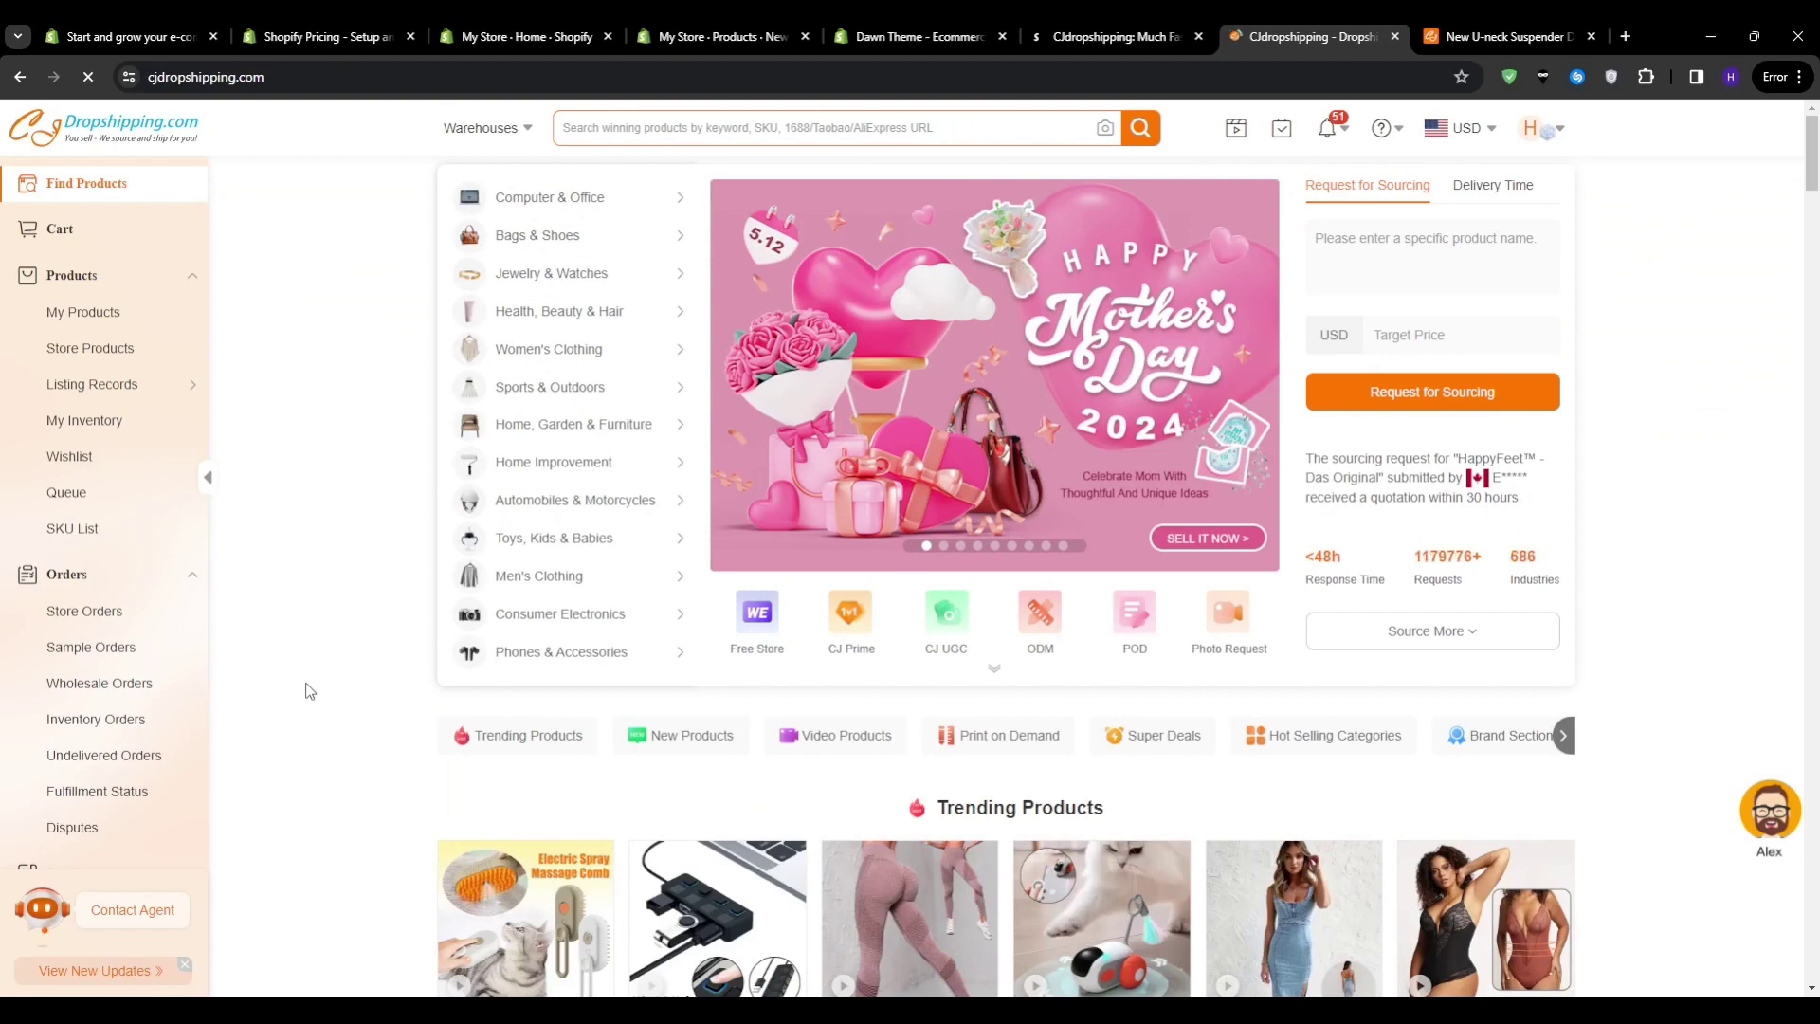
Step: Start listing the New U-neck Suspender Denim Dress from its CJdropshipping product page, with 1fce93-71 as the target store
scroll(307, 690, "down", 5)
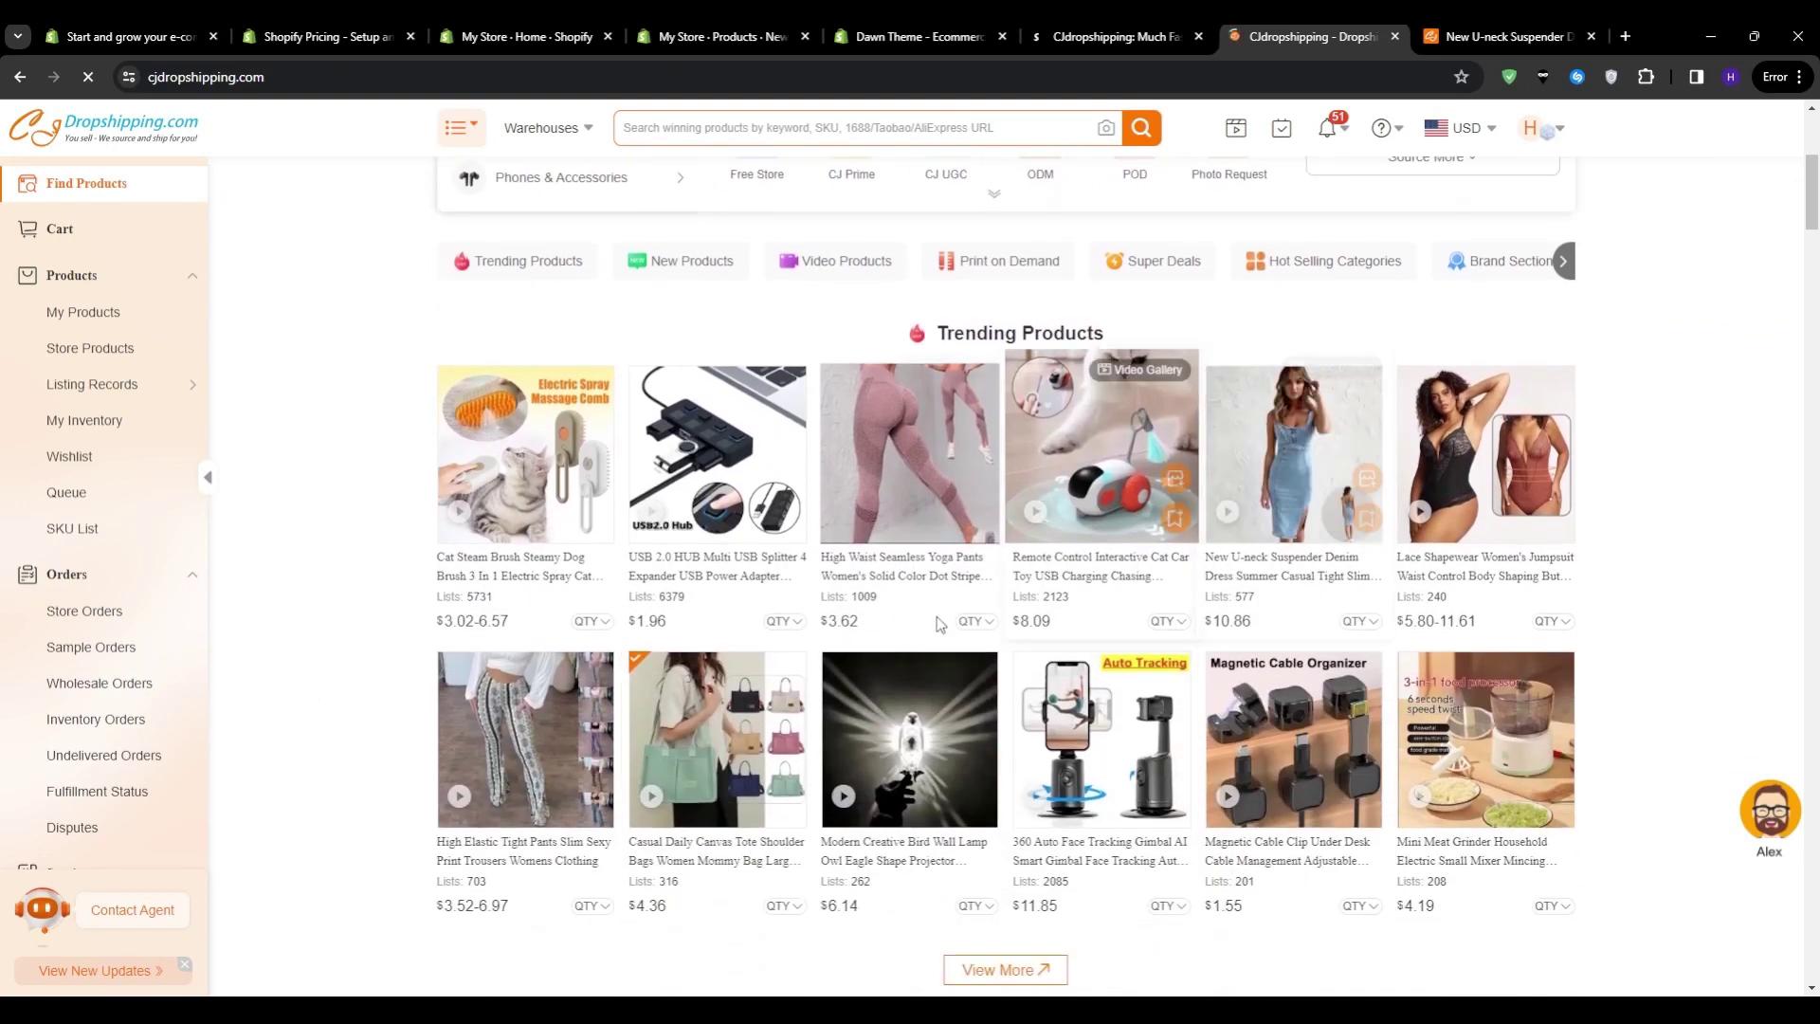
left_click(1477, 32)
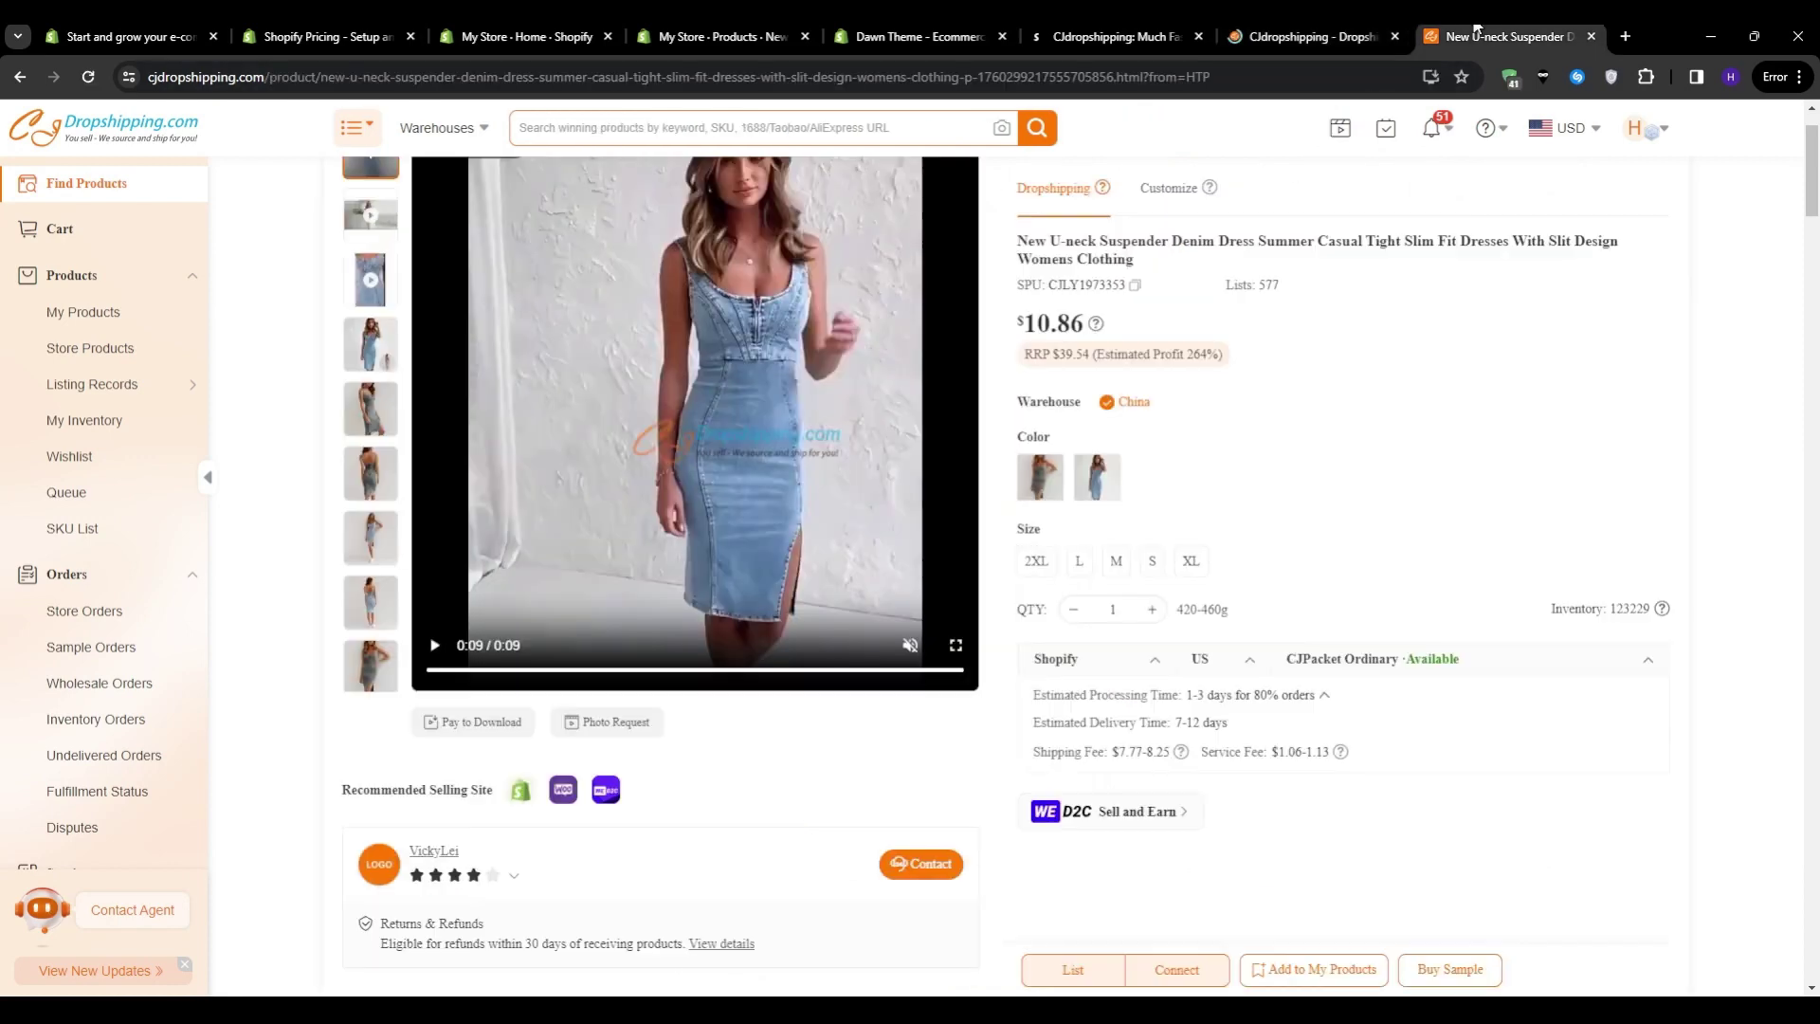
left_click(1074, 971)
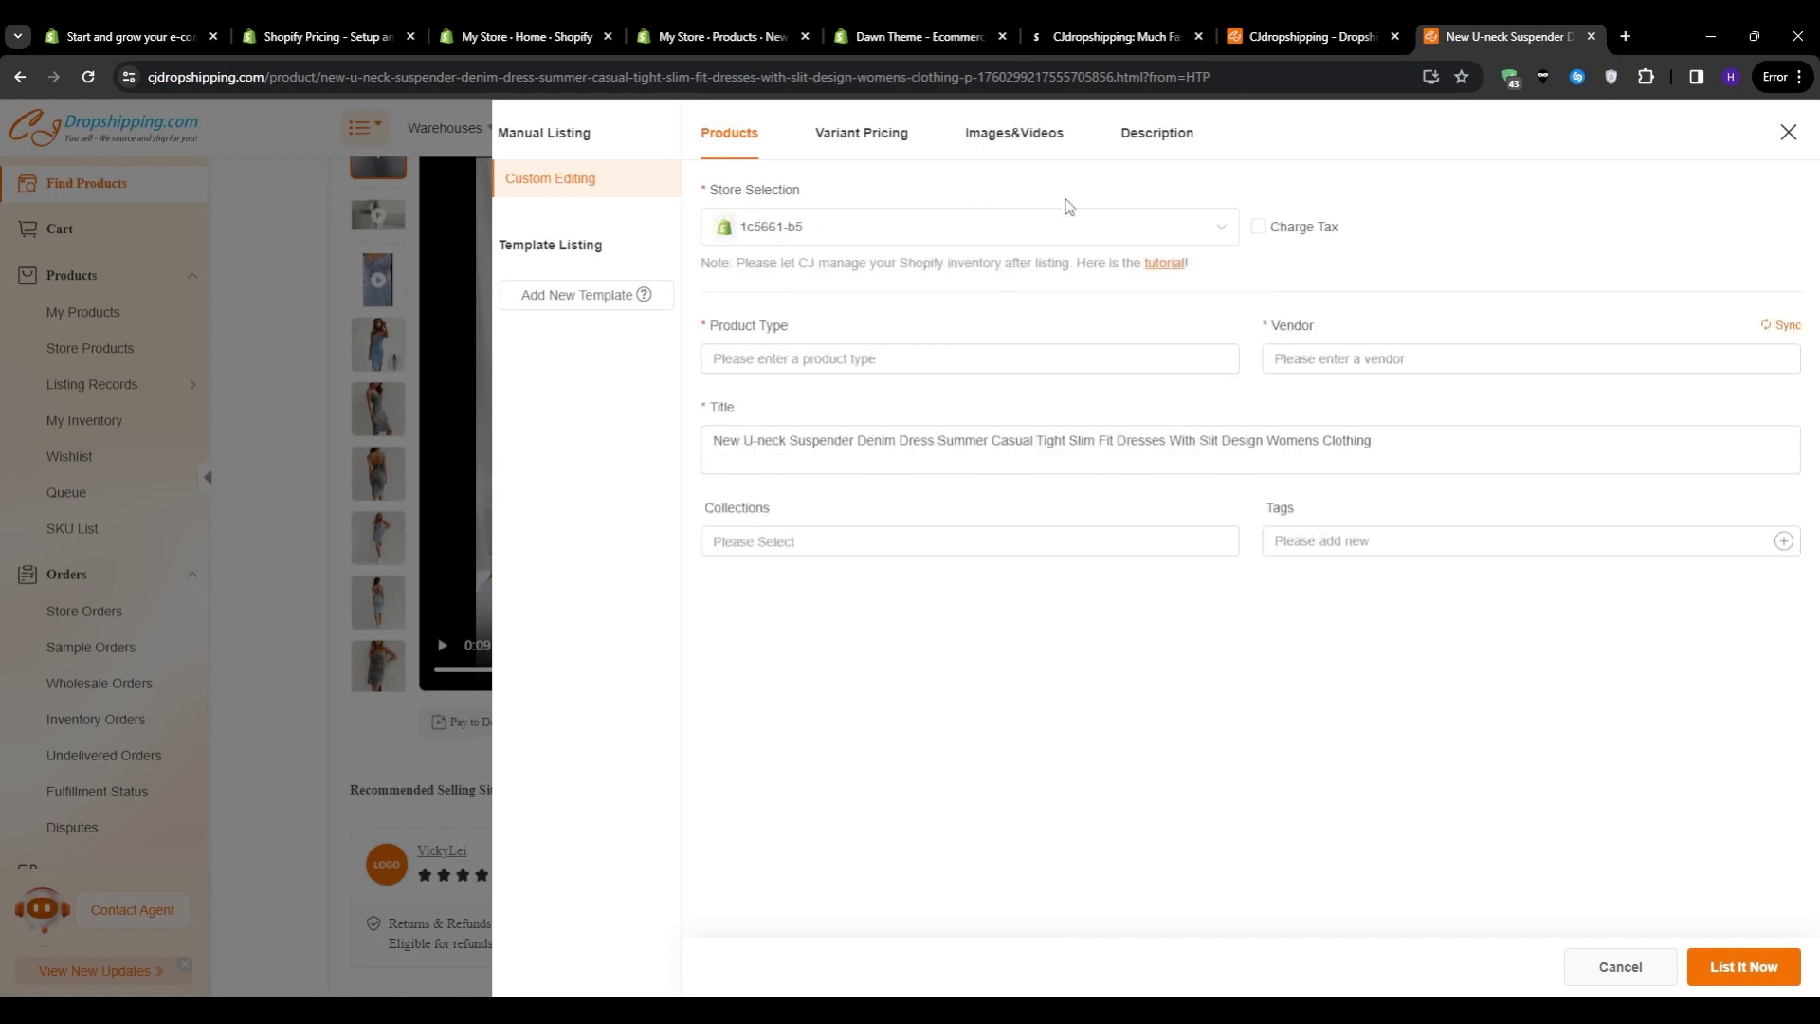
left_click(1224, 230)
scroll(927, 418, "down", 1)
scroll(830, 459, "up", 2)
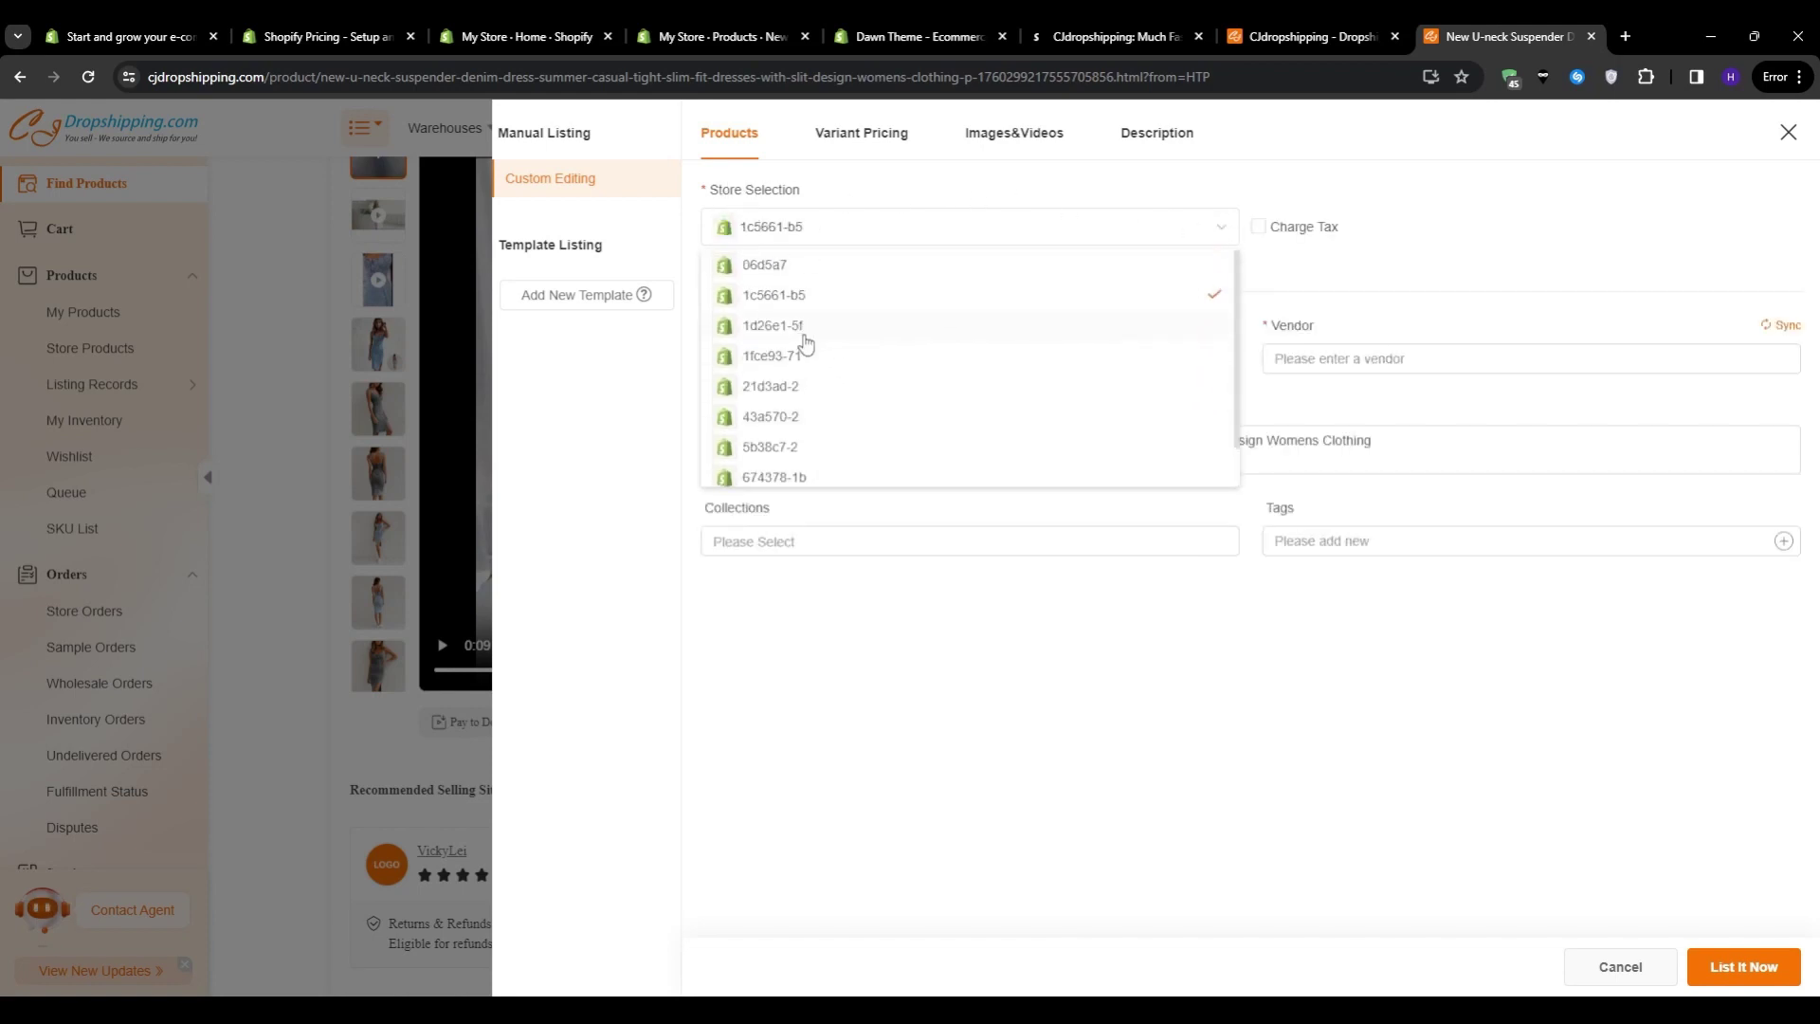
left_click(805, 343)
Step: Add "clothing" as the dress listing's product type and "1" as its vendor
left_click(806, 359)
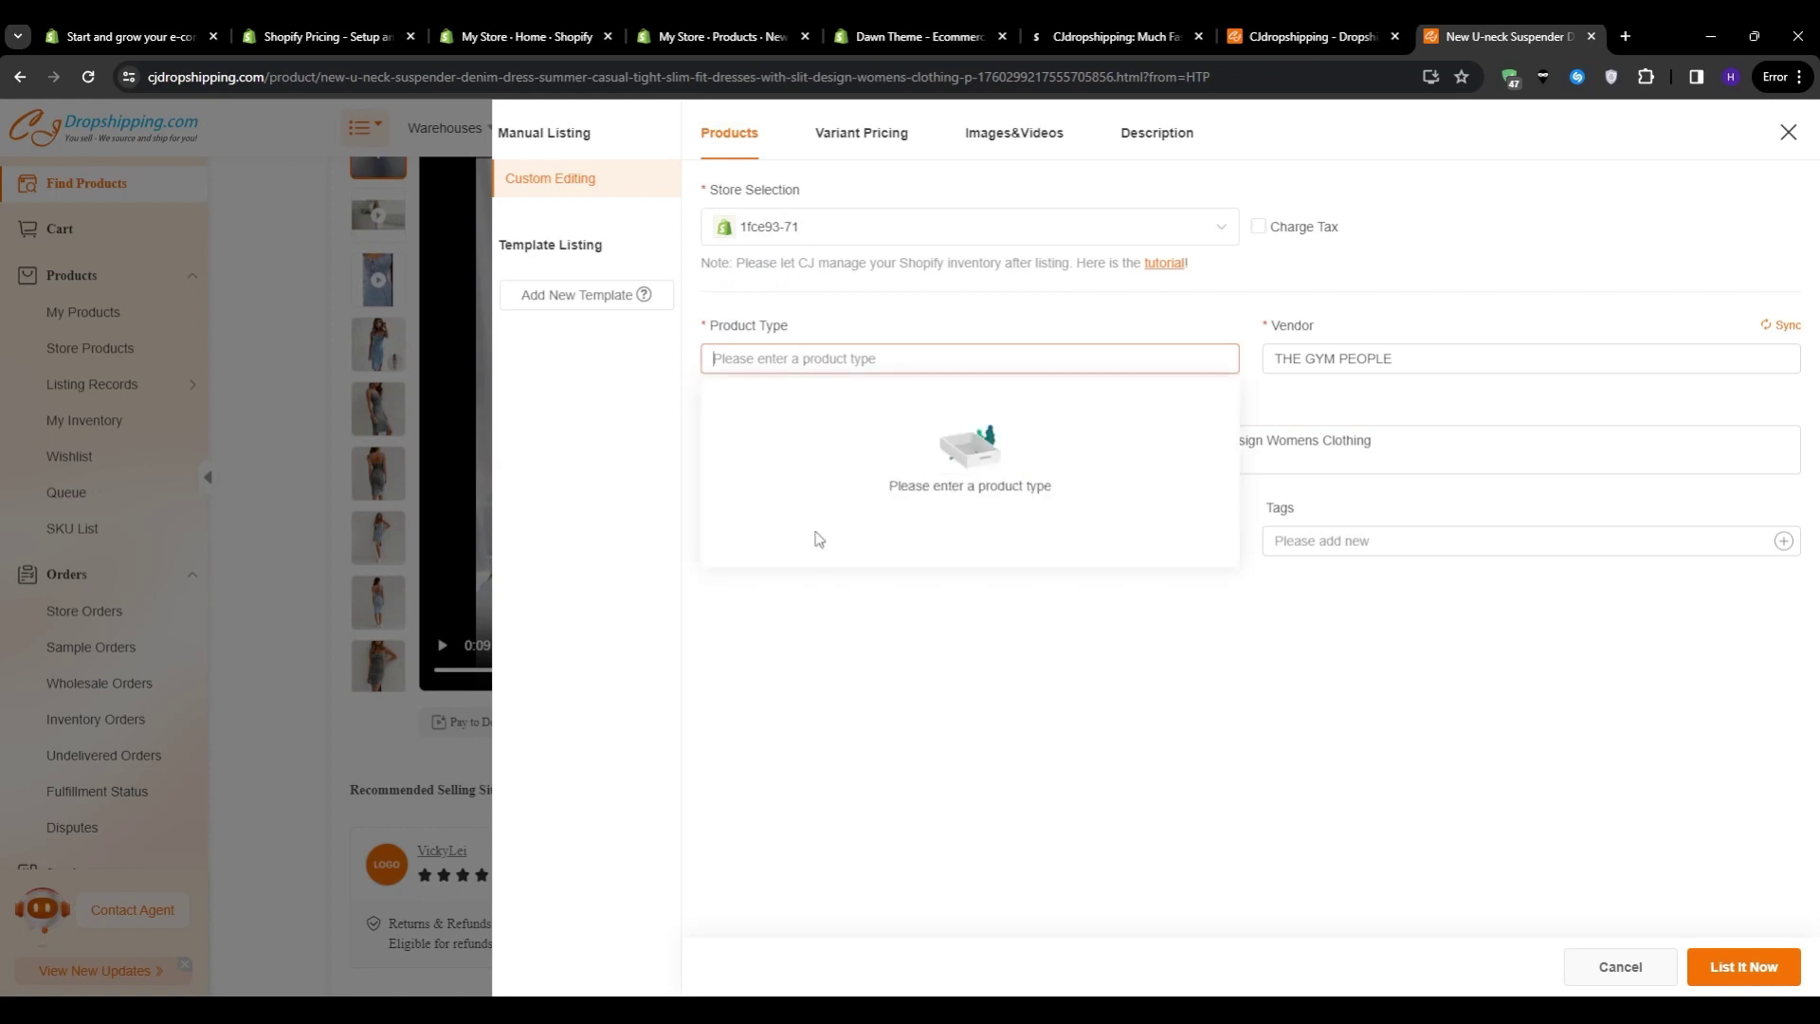
type("clothing")
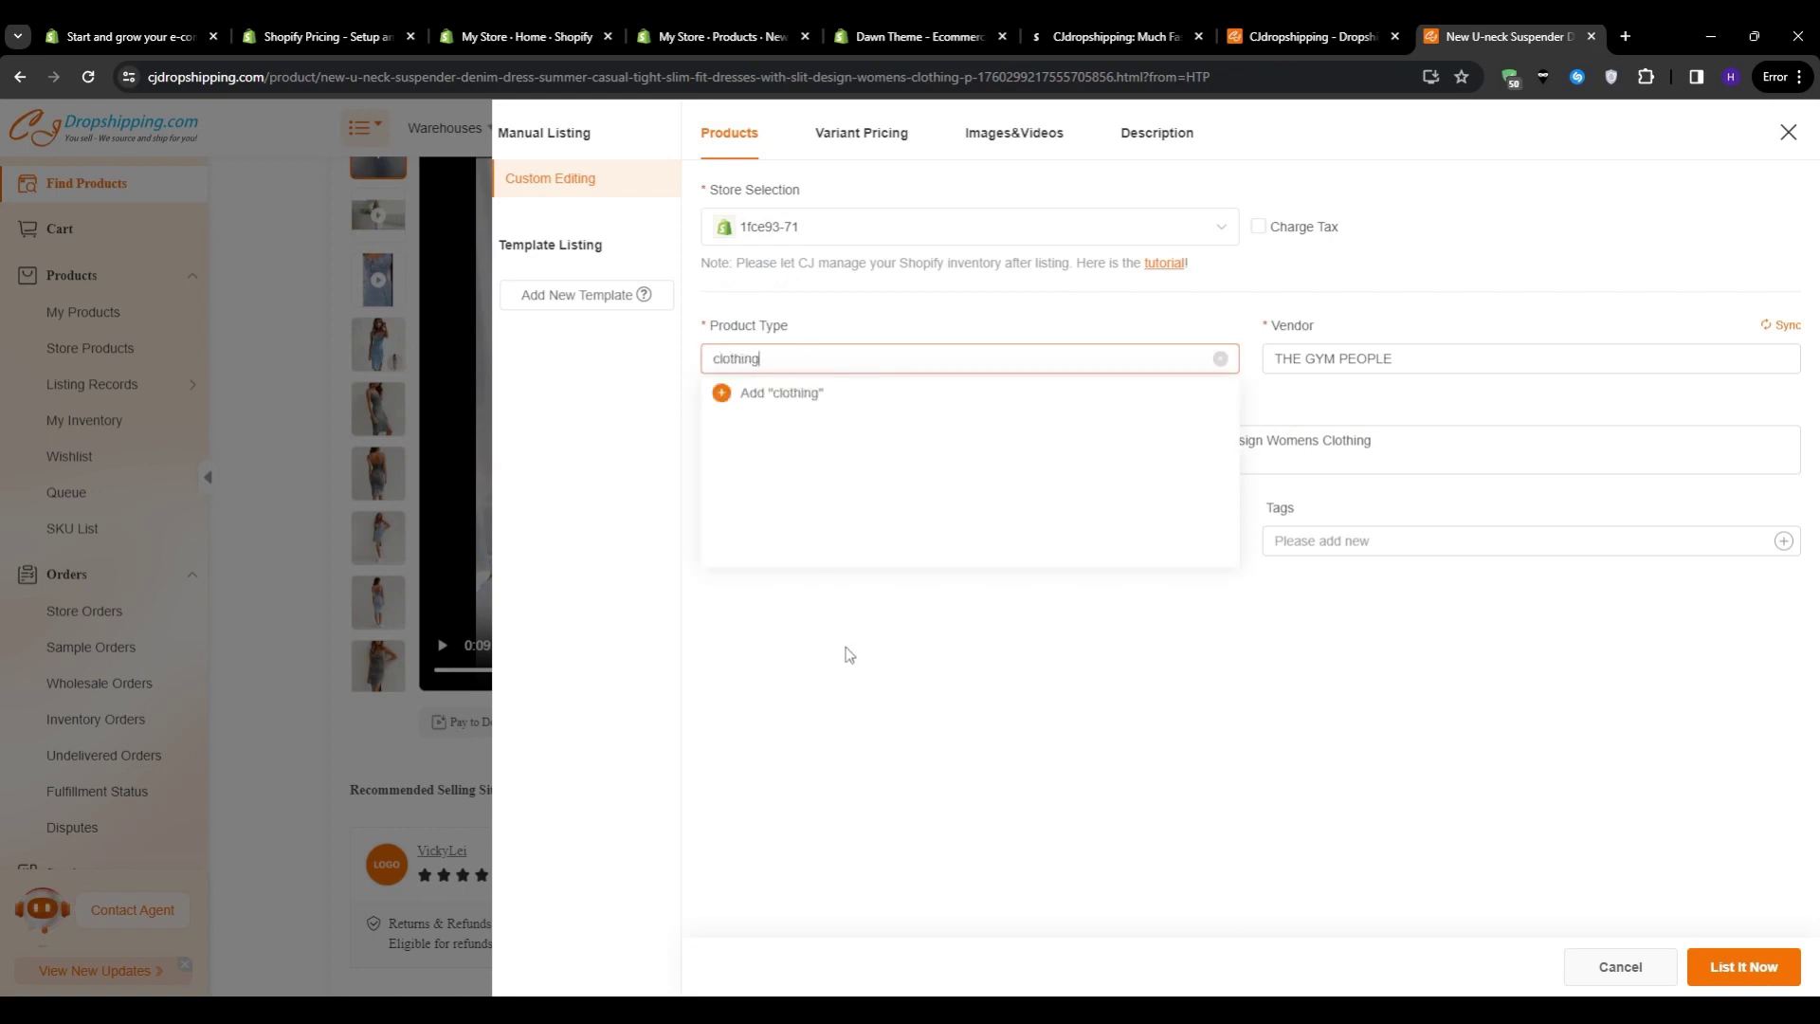
left_click(758, 393)
left_click(1412, 357)
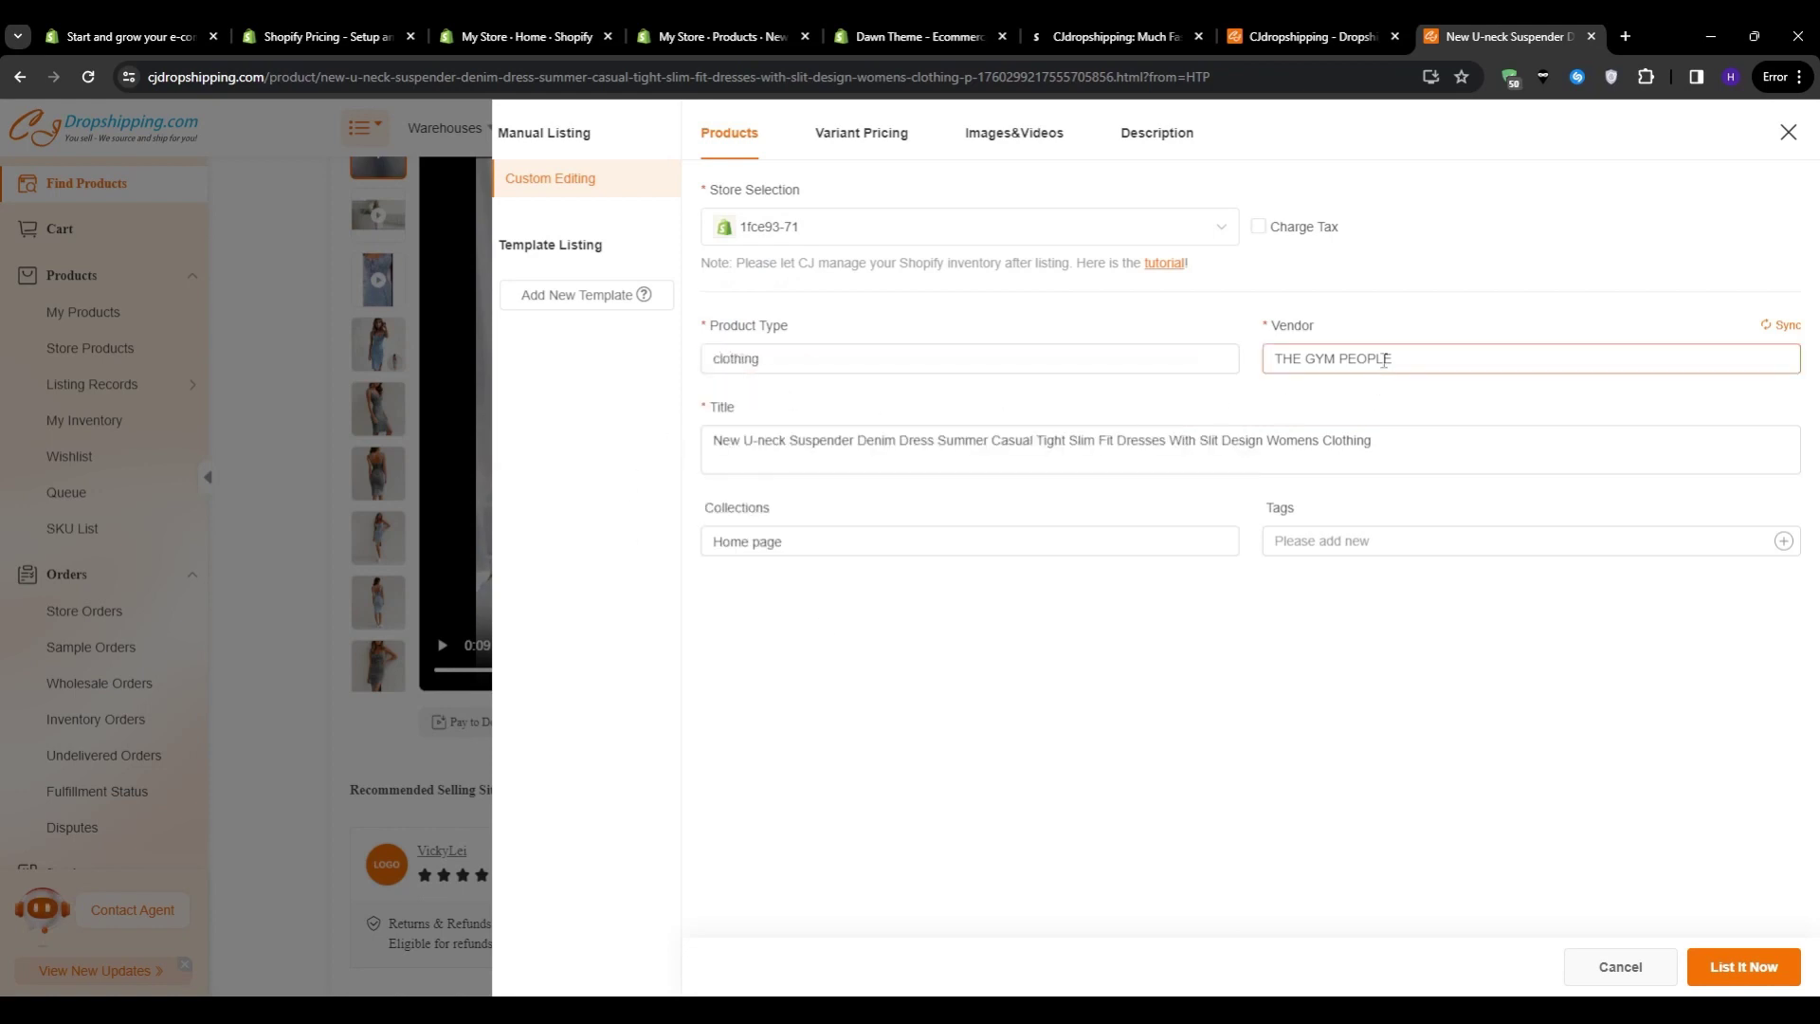
type("1")
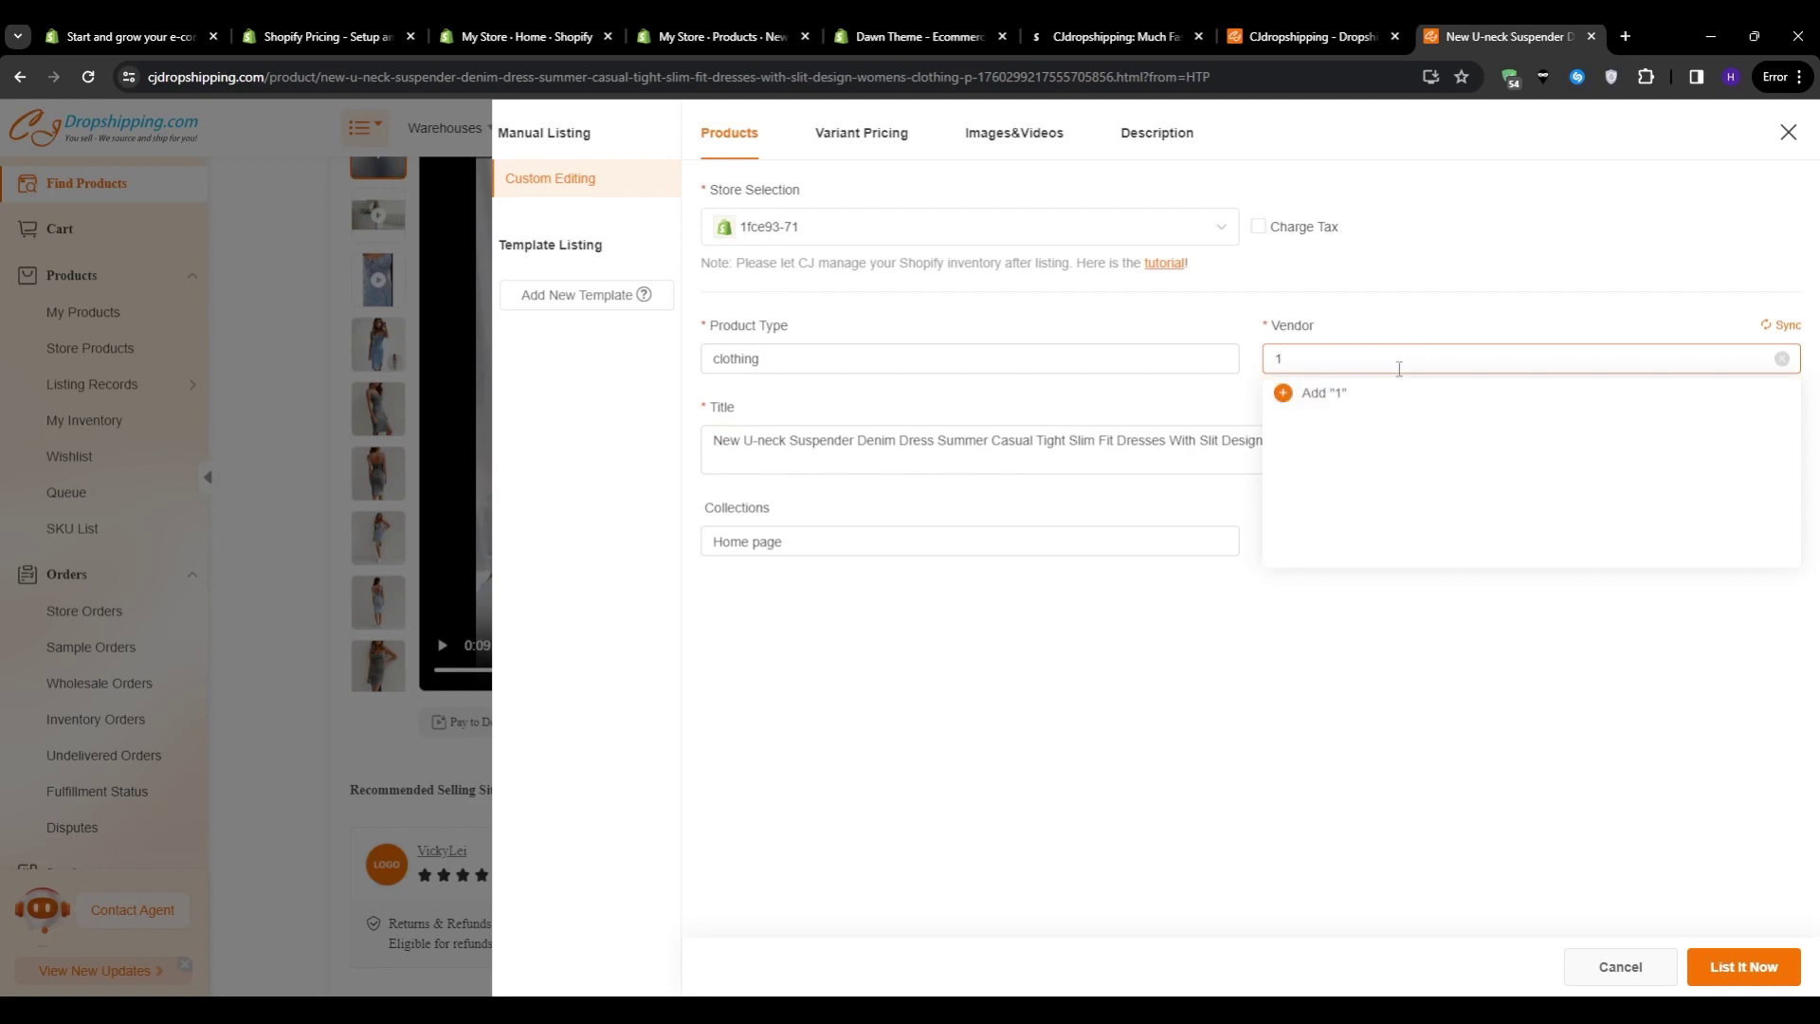
left_click(1366, 400)
left_click(757, 470)
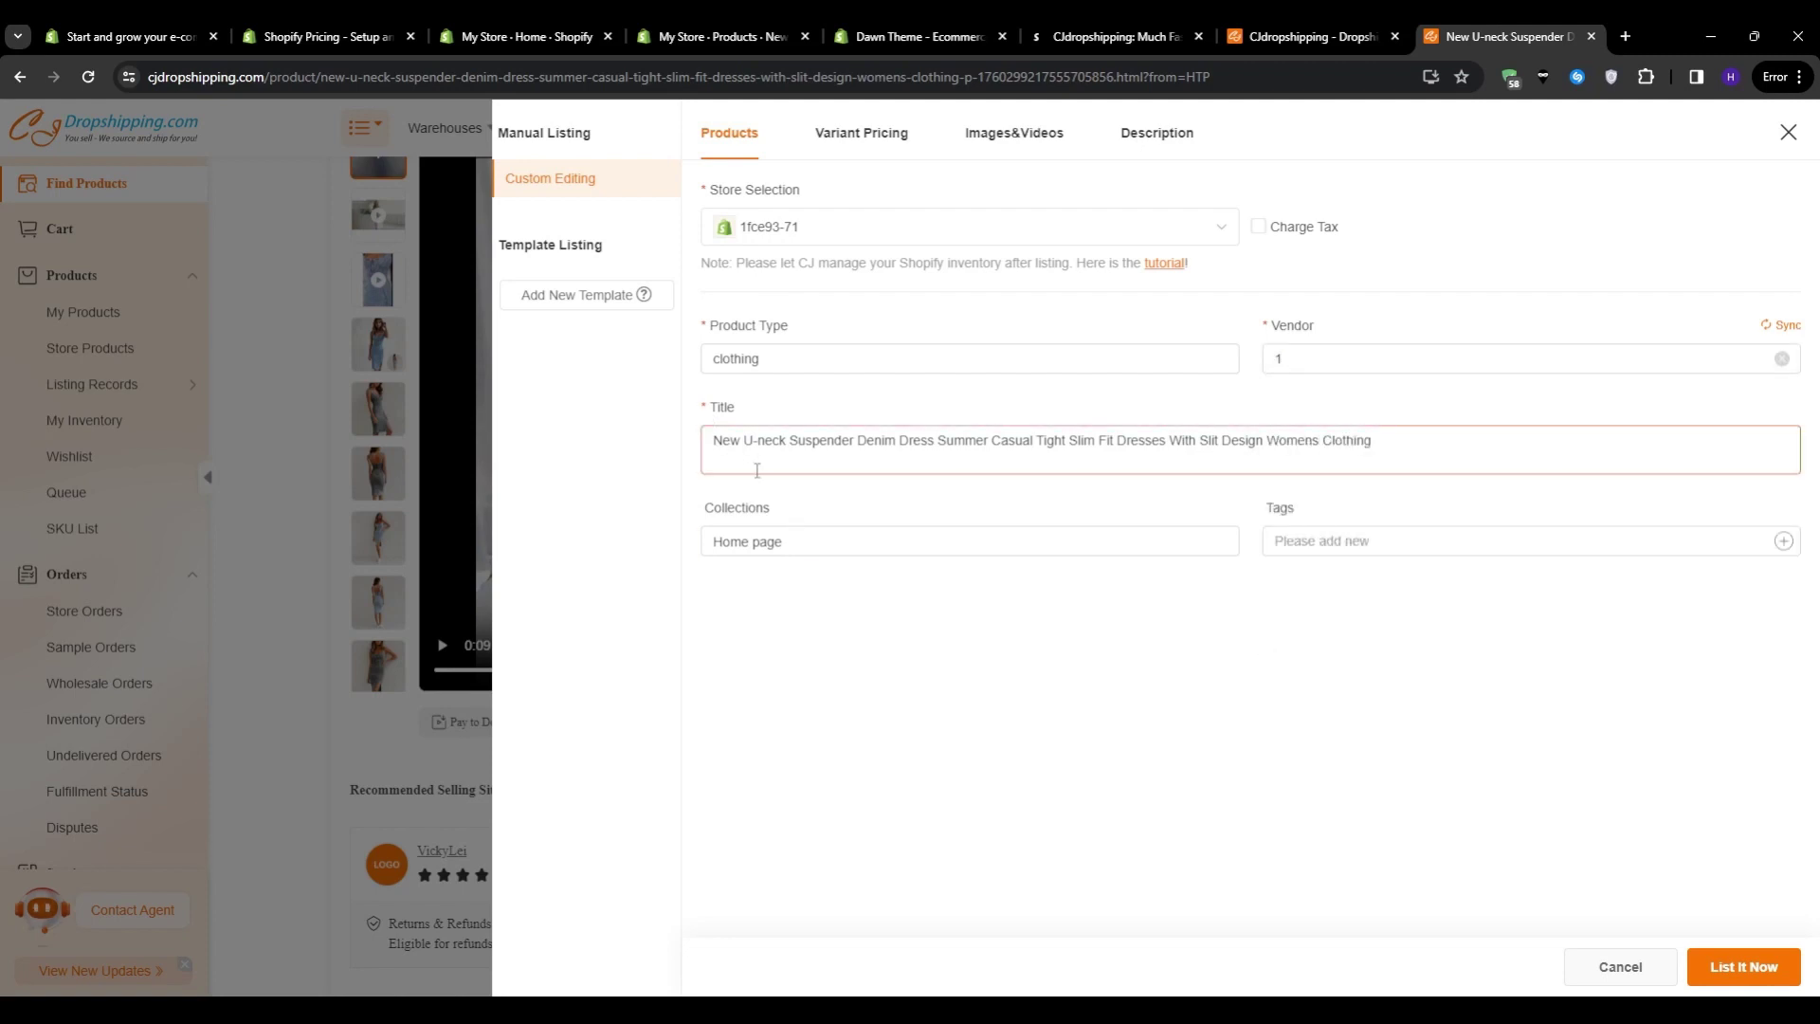
Step: Apply the recommended listing price to all variants of the dress and list the product in the store
left_click(858, 133)
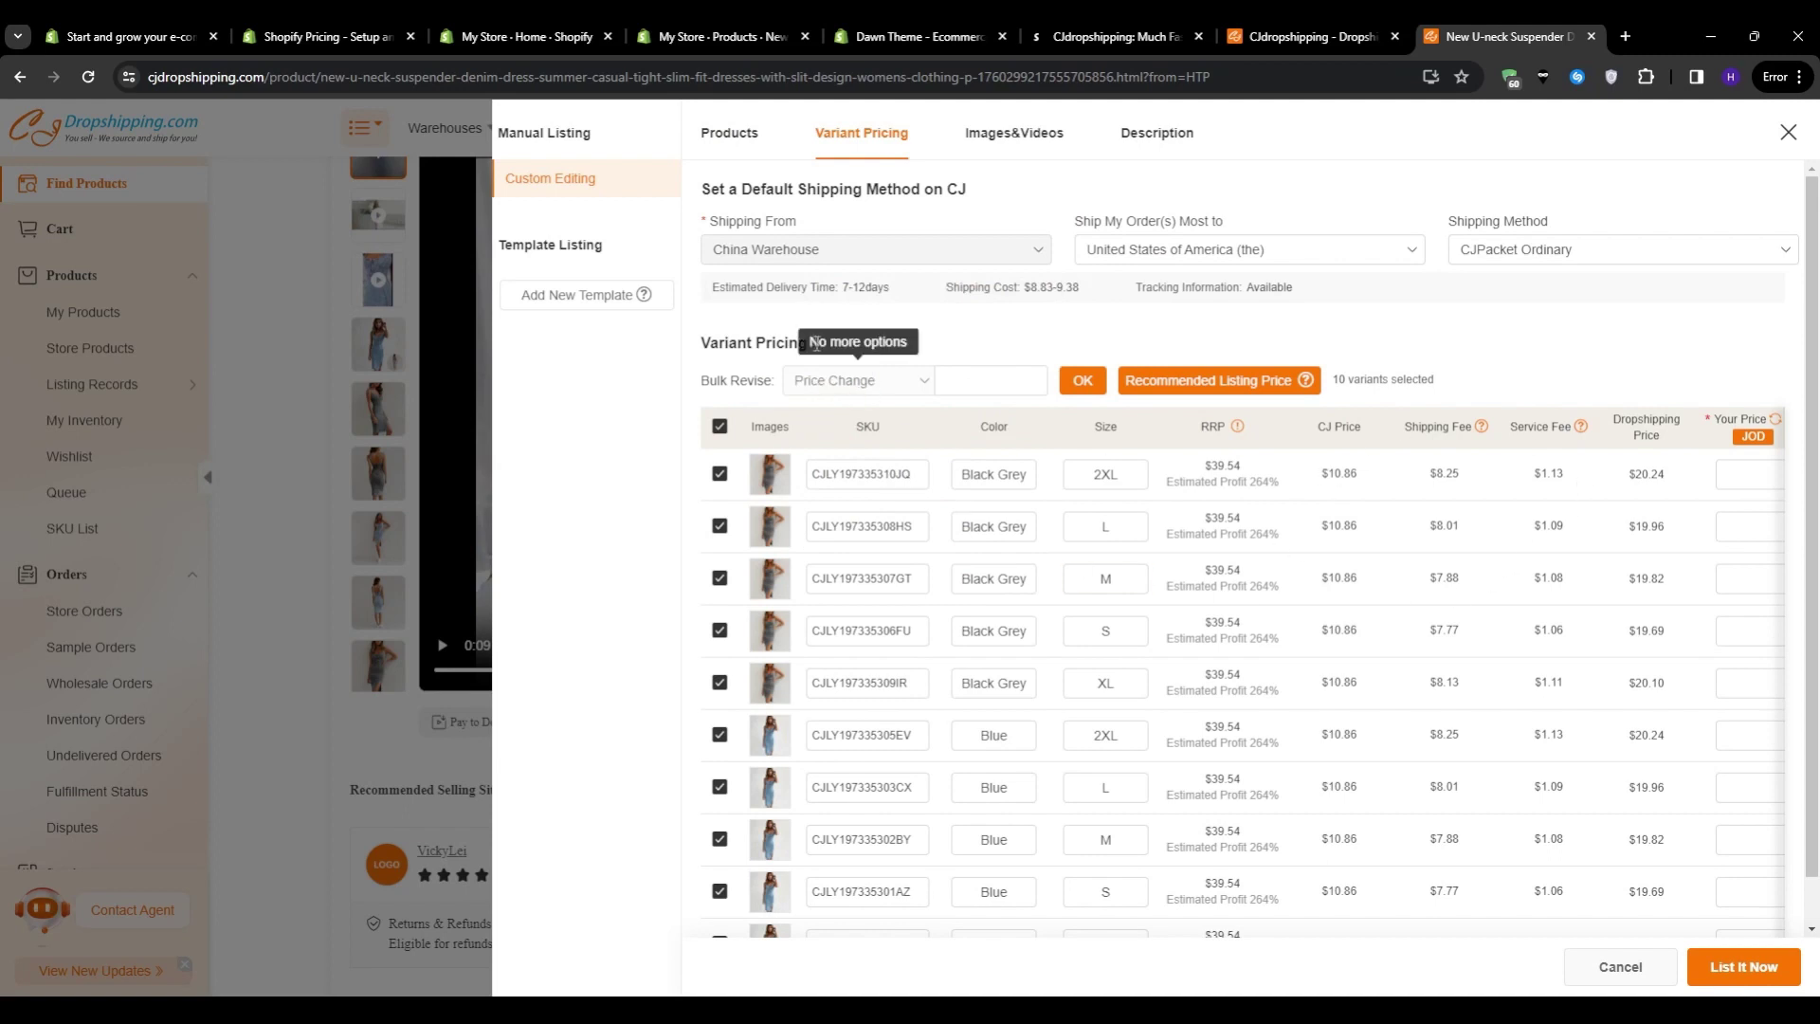
left_click(1221, 384)
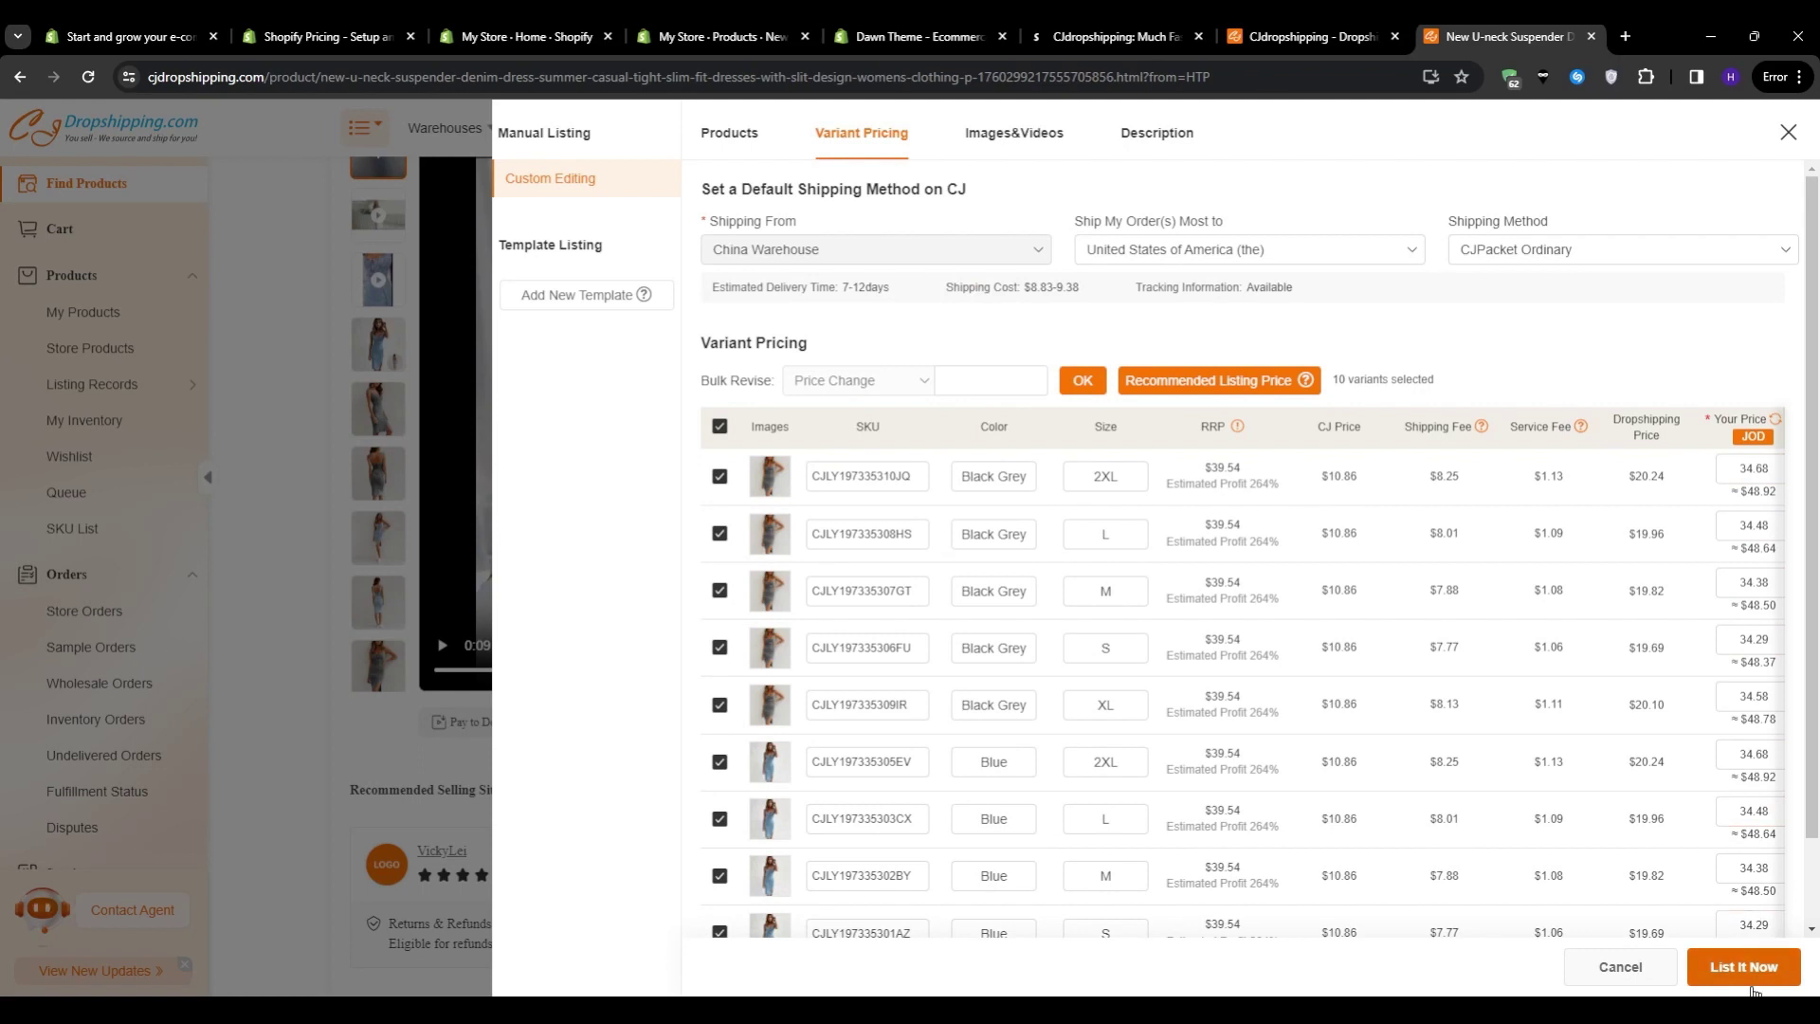
scroll(1225, 641, "down", 2)
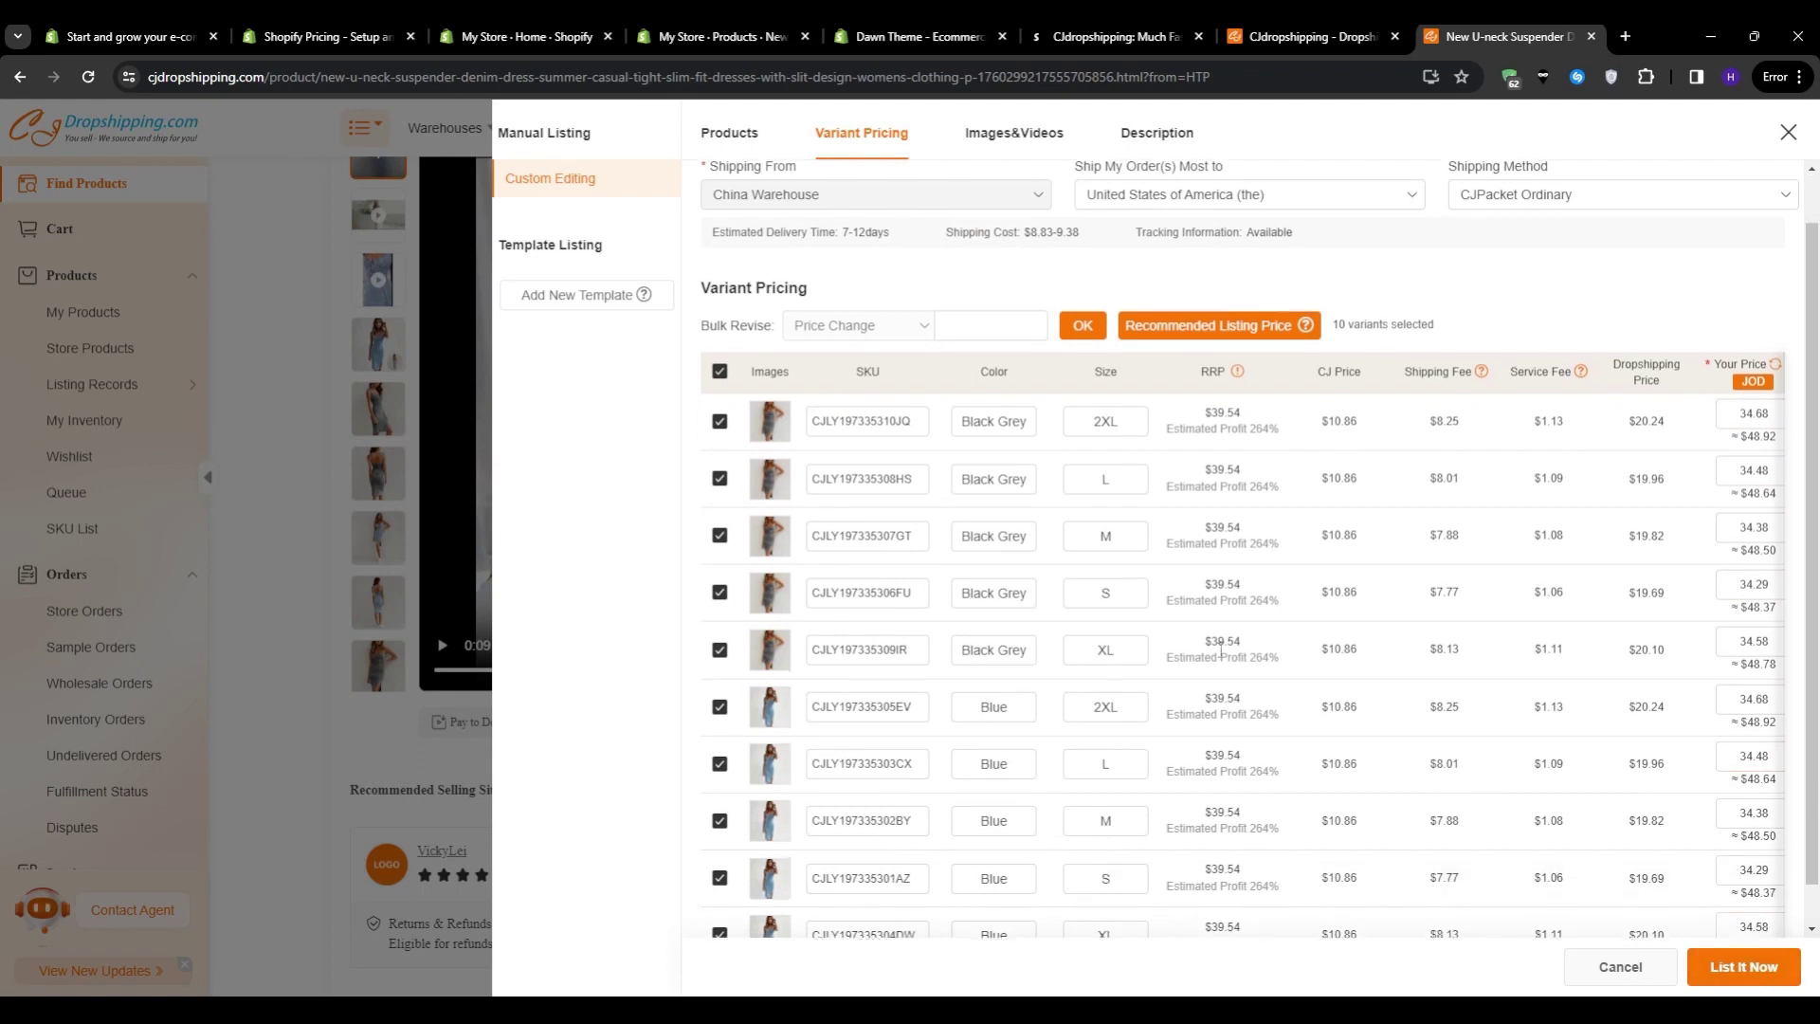
scroll(1217, 685, "up", 2)
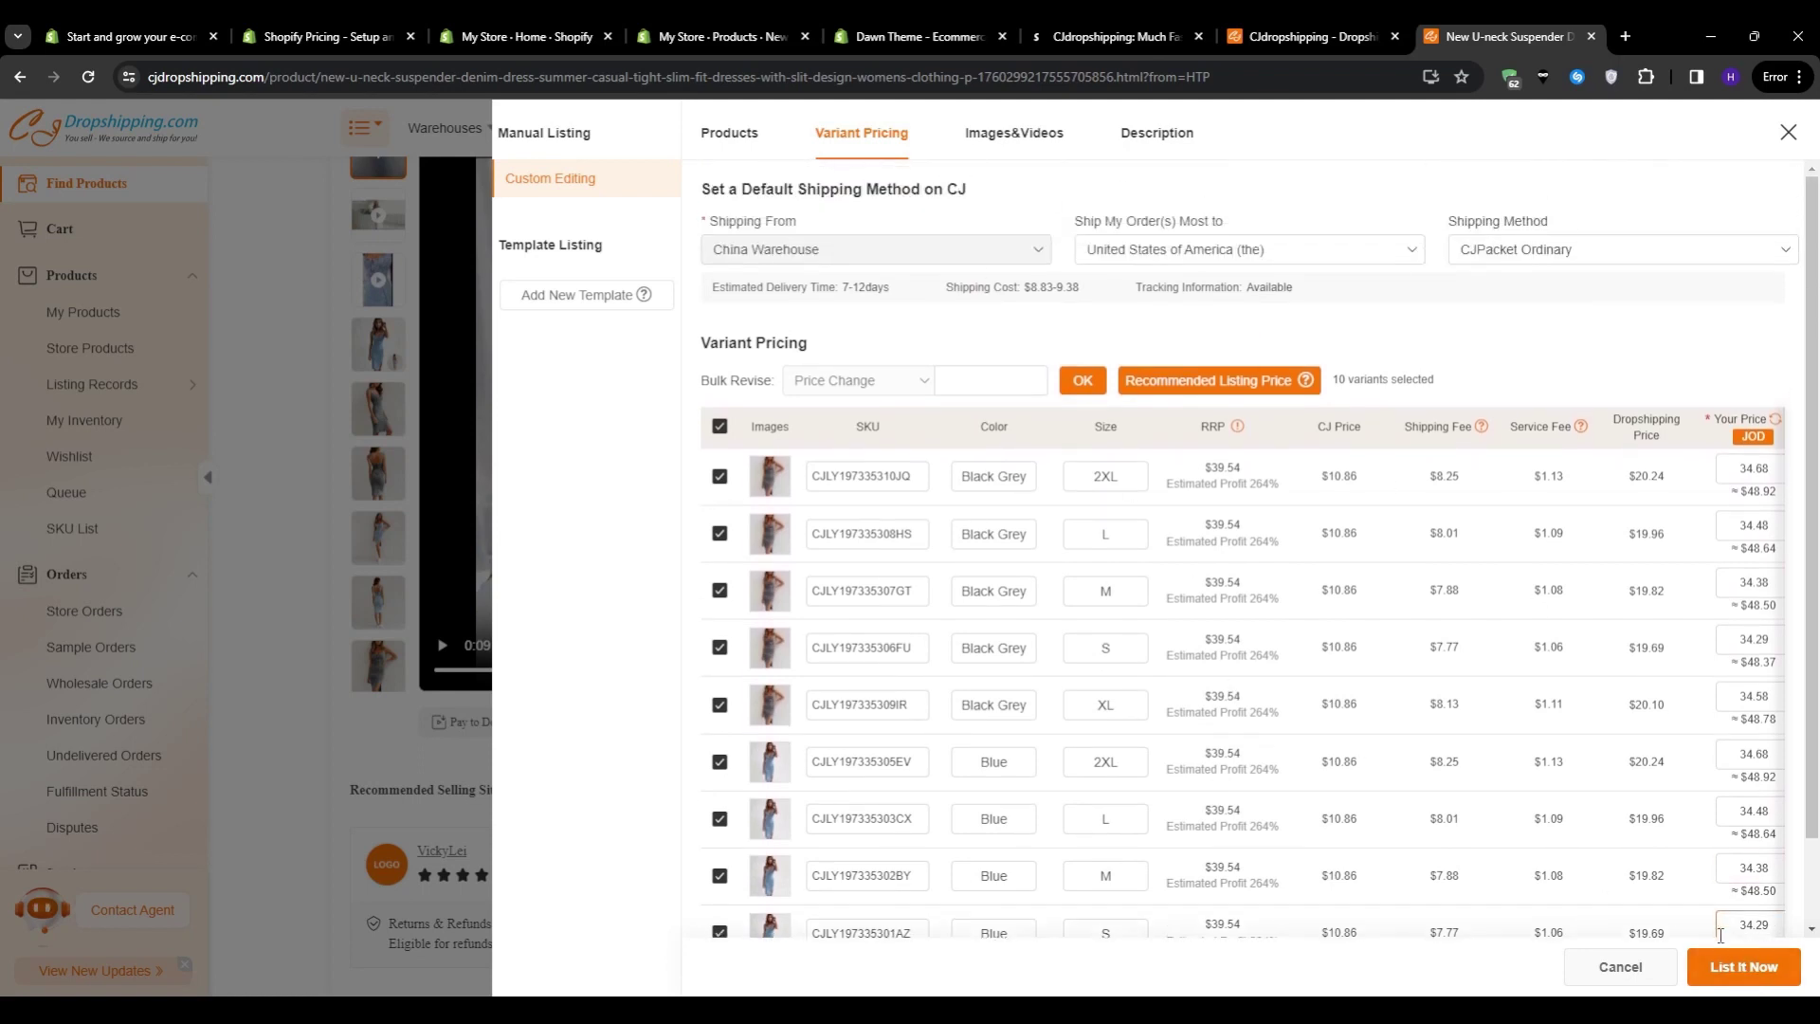
left_click(1744, 966)
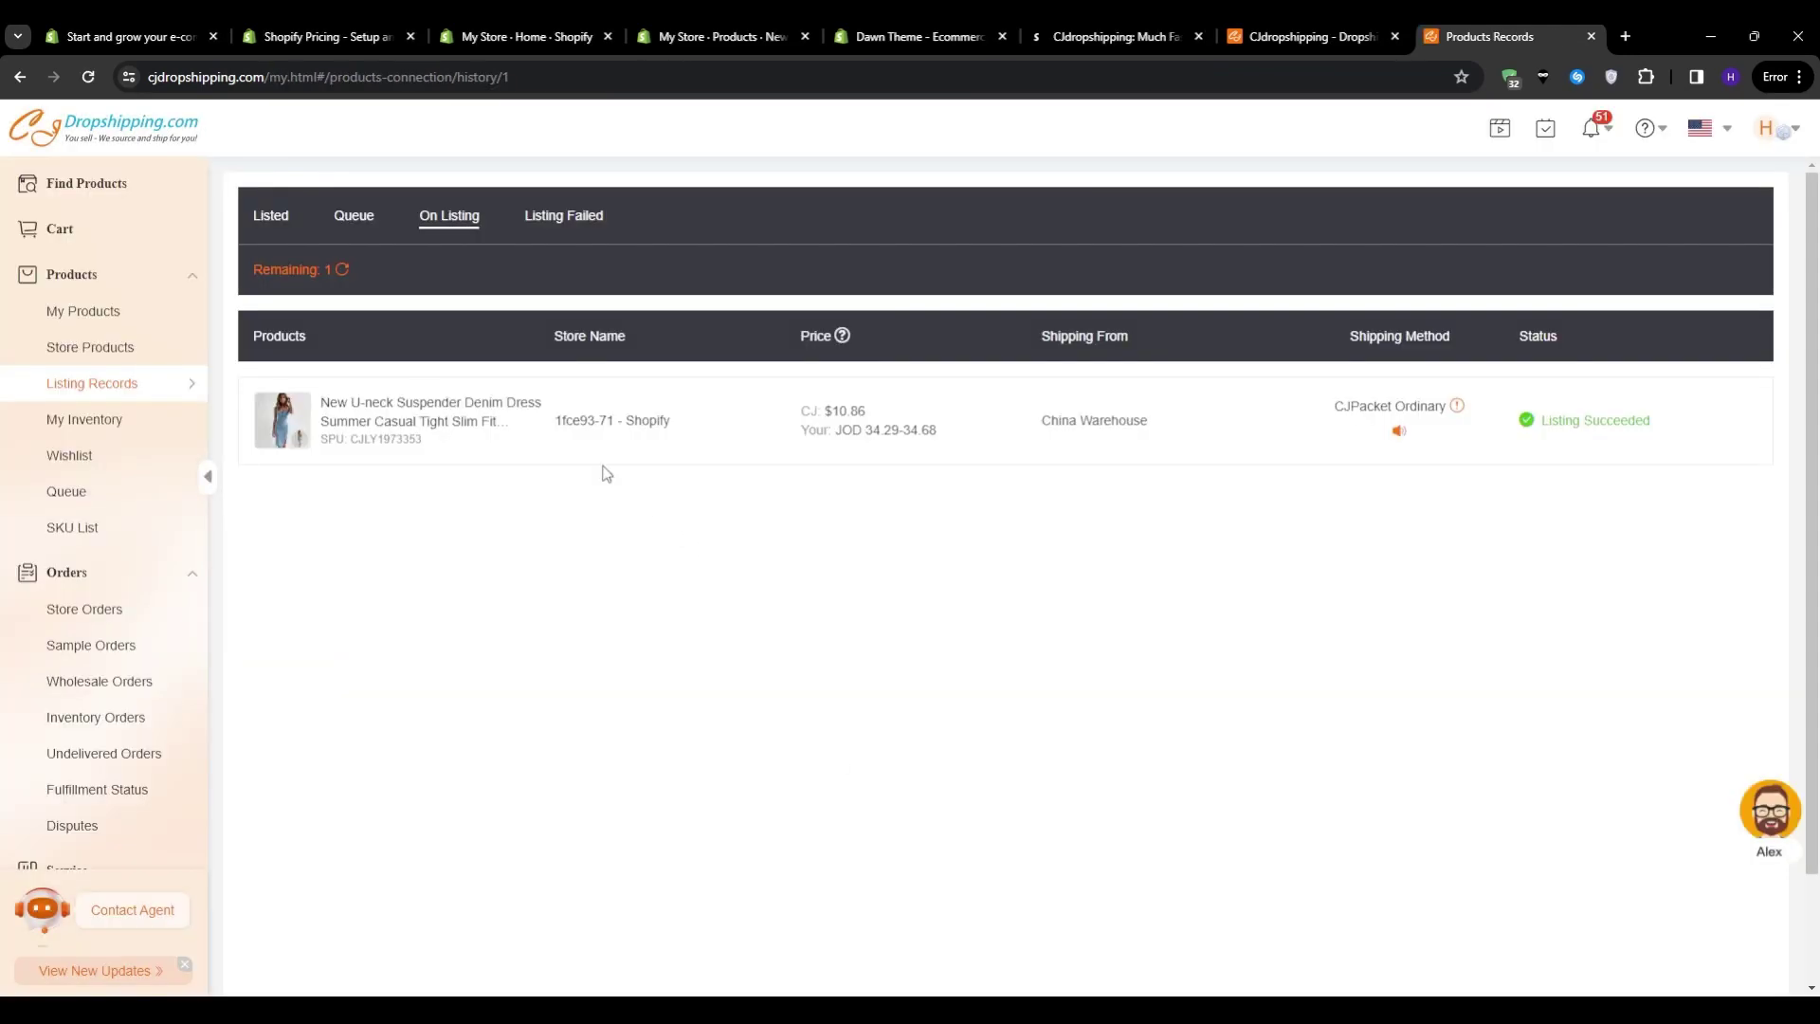
Step: Switch to the Shopify admin, open the imported denim dress from the products and examine its description and images in the store preview
left_click(455, 38)
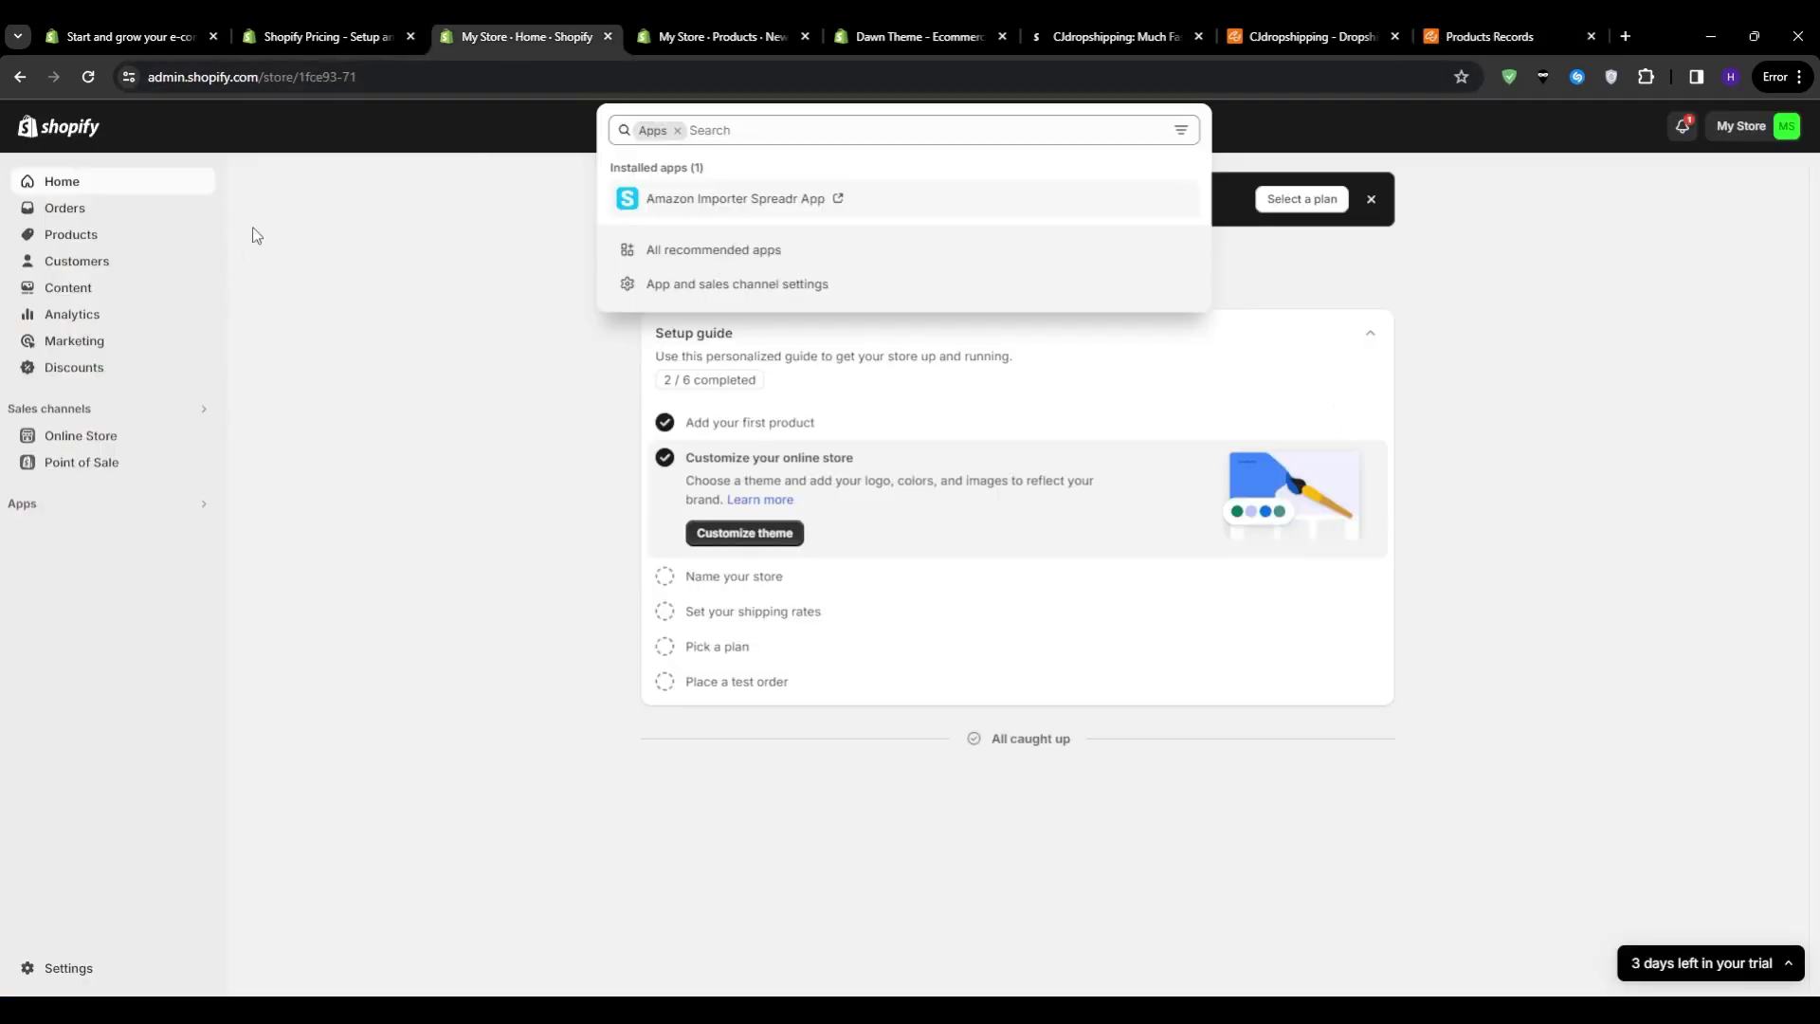
left_click(118, 241)
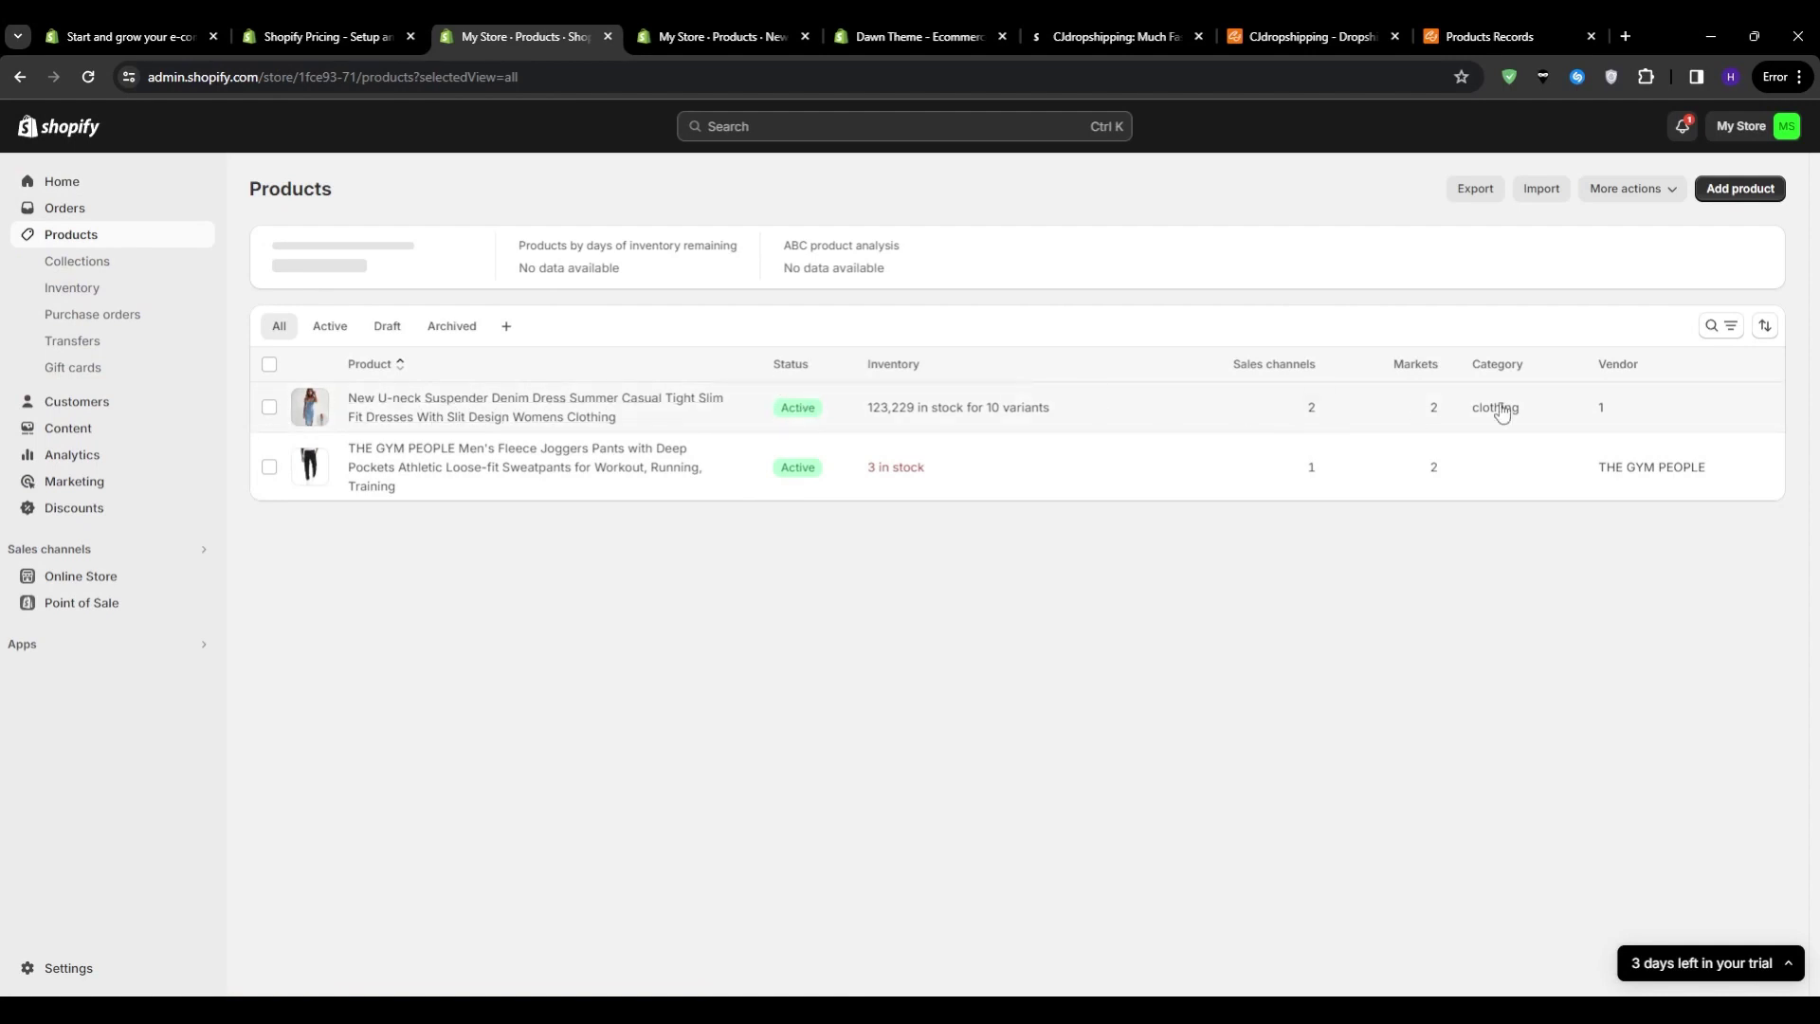
left_click(750, 409)
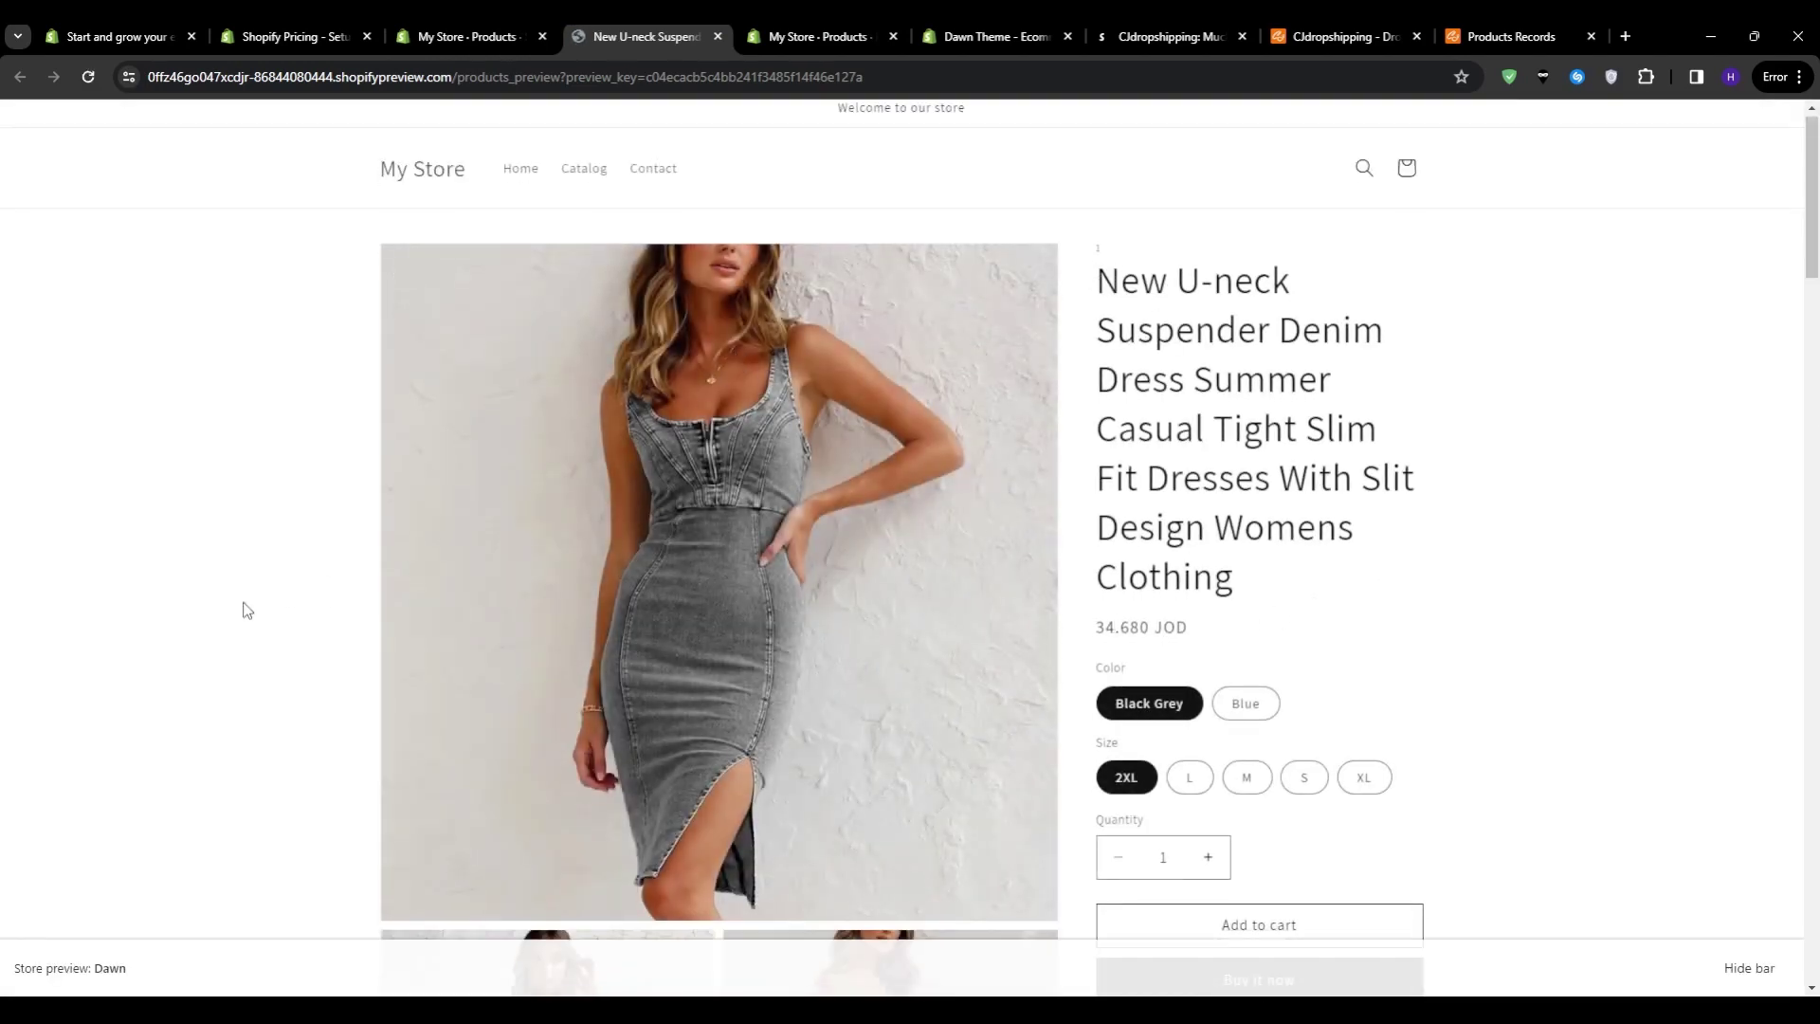
scroll(281, 646, "down", 3)
scroll(227, 635, "down", 3)
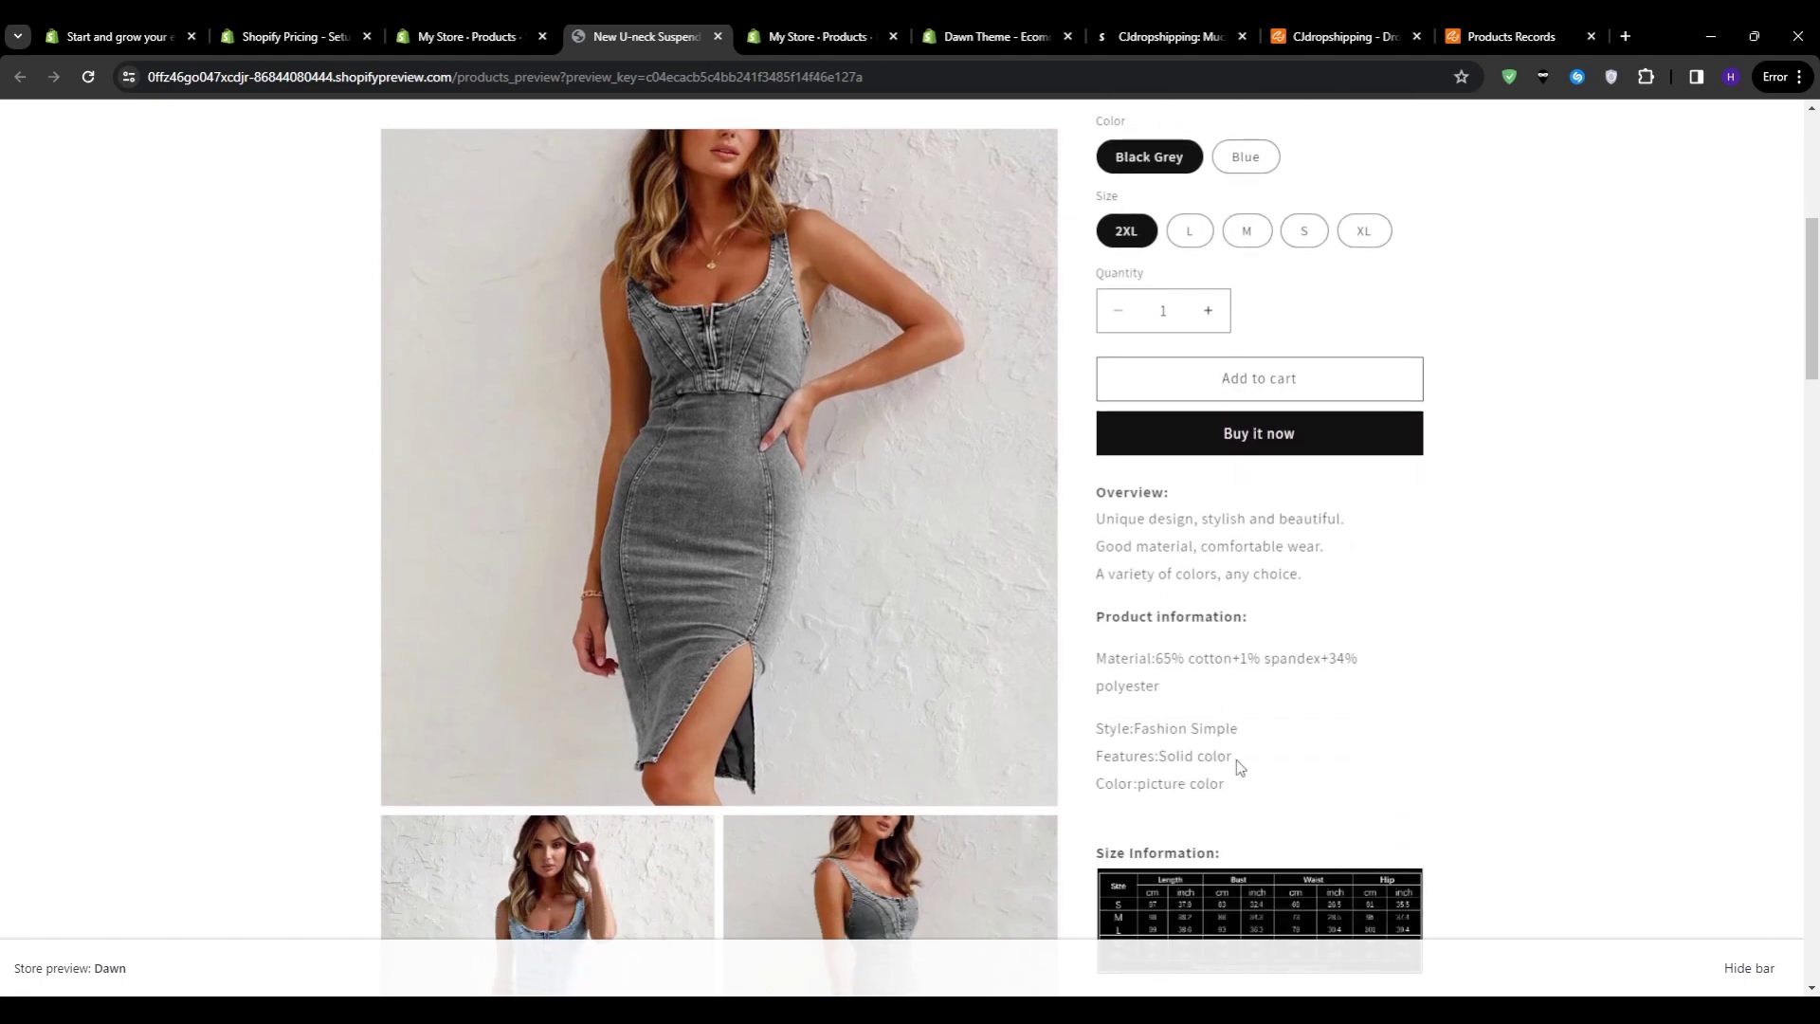
scroll(1236, 758, "down", 3)
scroll(1318, 781, "down", 8)
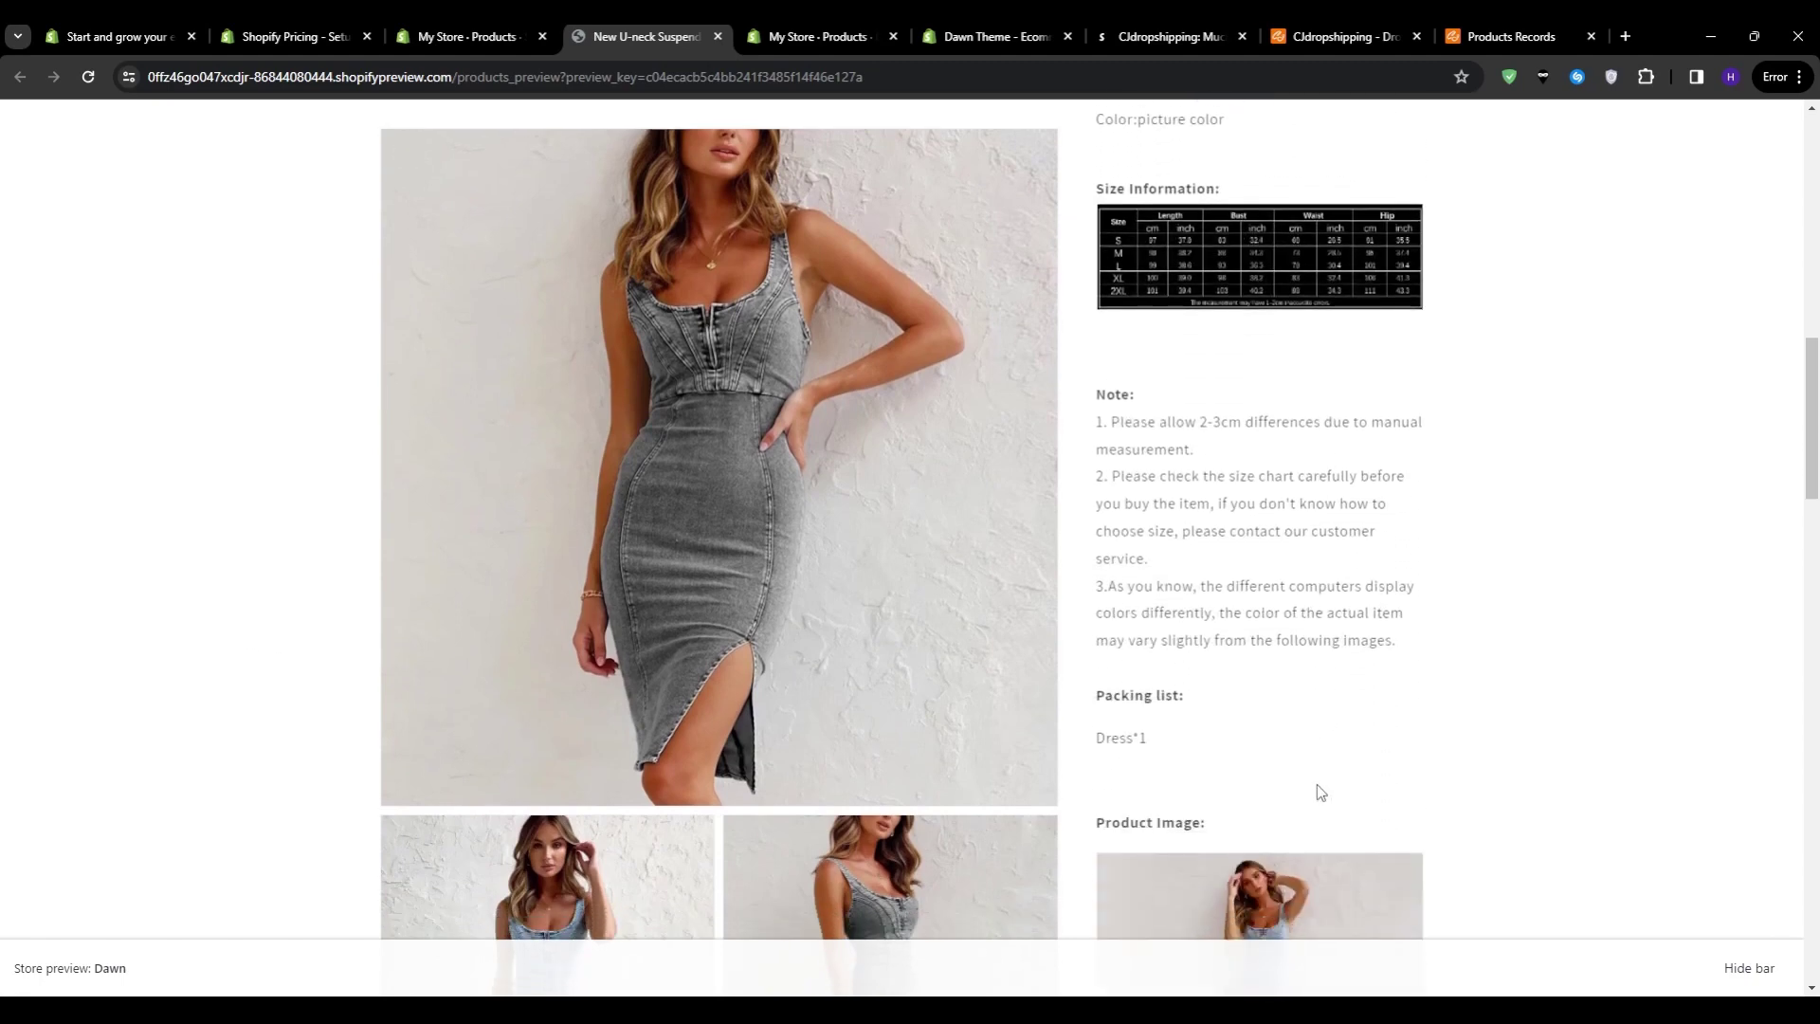
scroll(1320, 802, "down", 8)
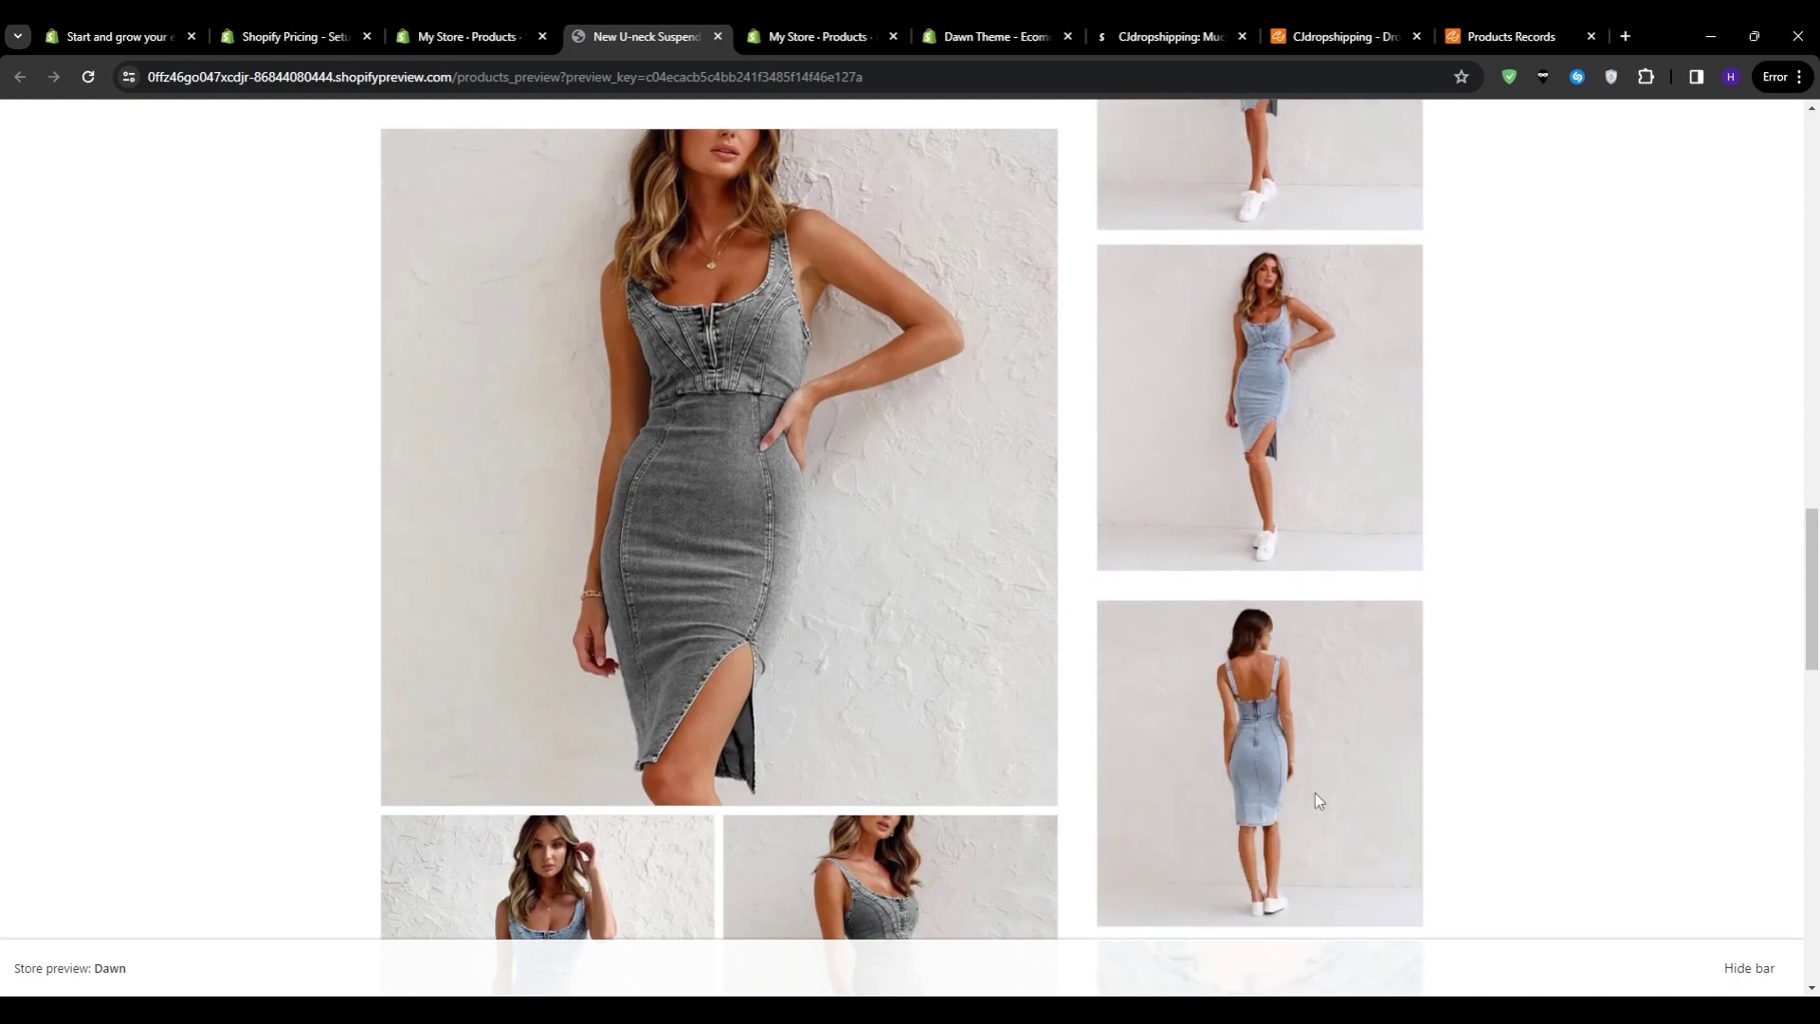
left_click_drag(1812, 607, 1813, 227)
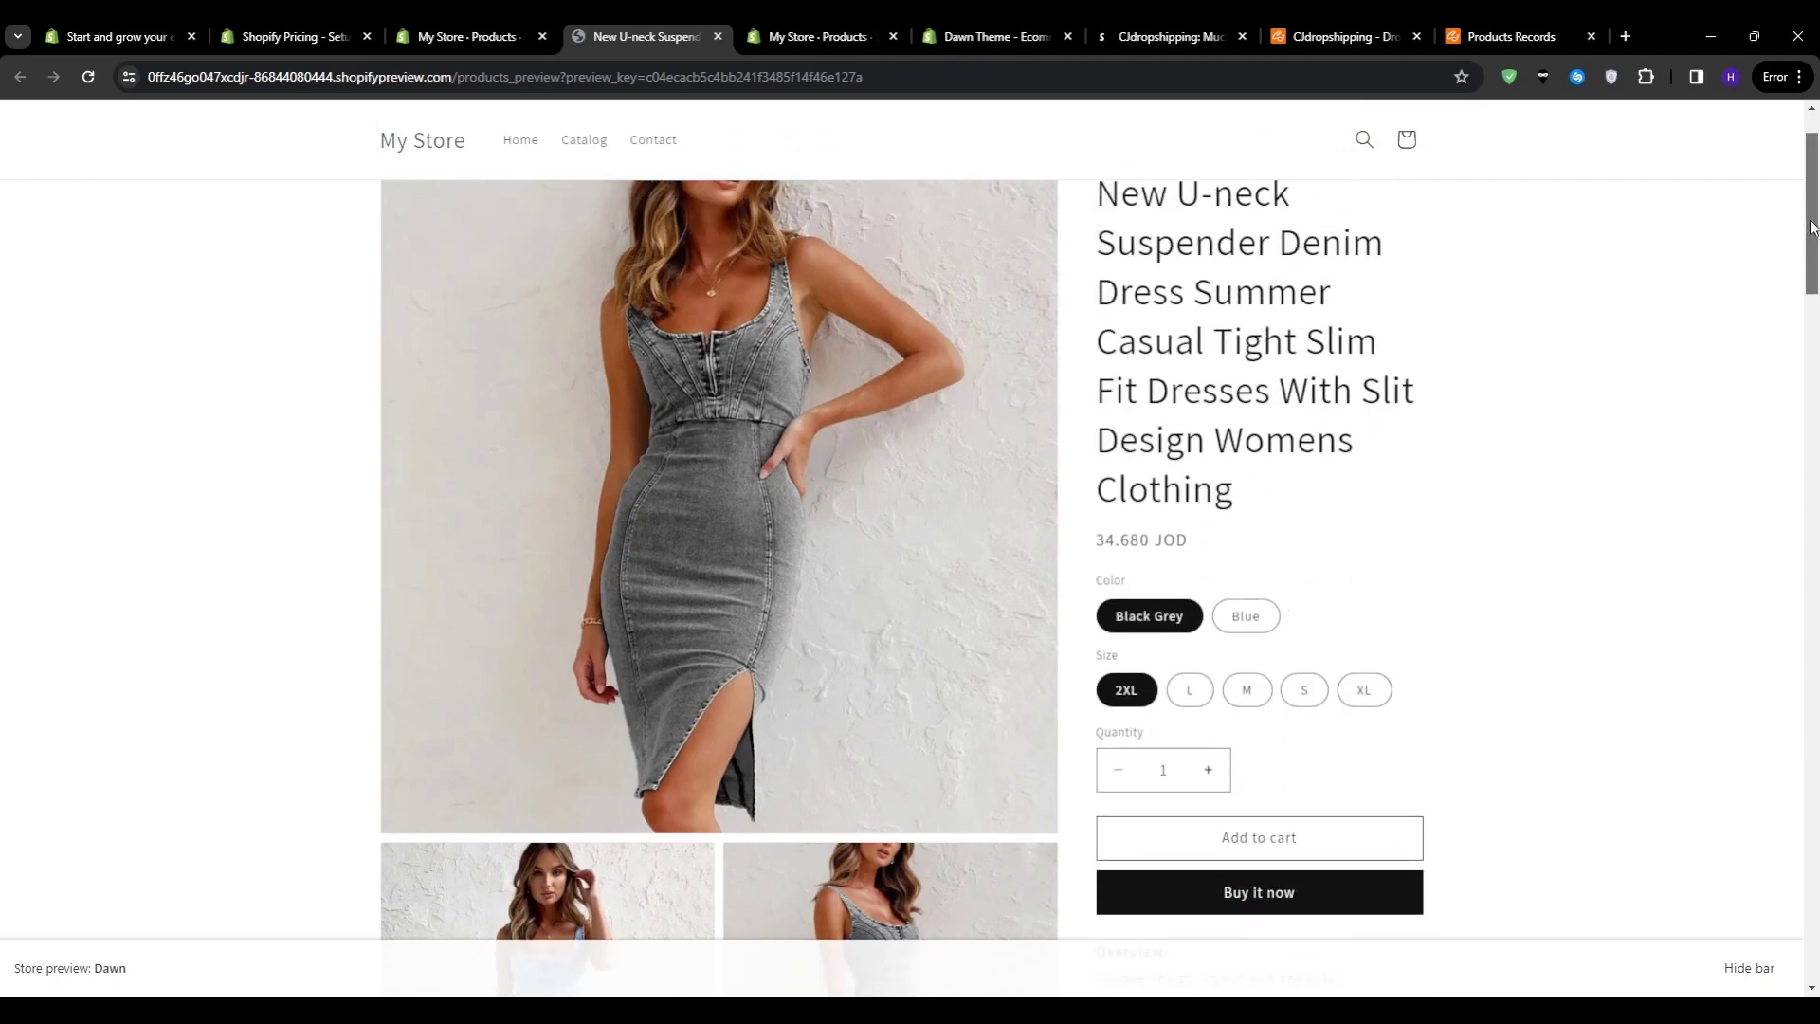
Step: Compare the dress's Blue and Black Grey colors on the preview page, then choose size L in Blue
left_click(1259, 621)
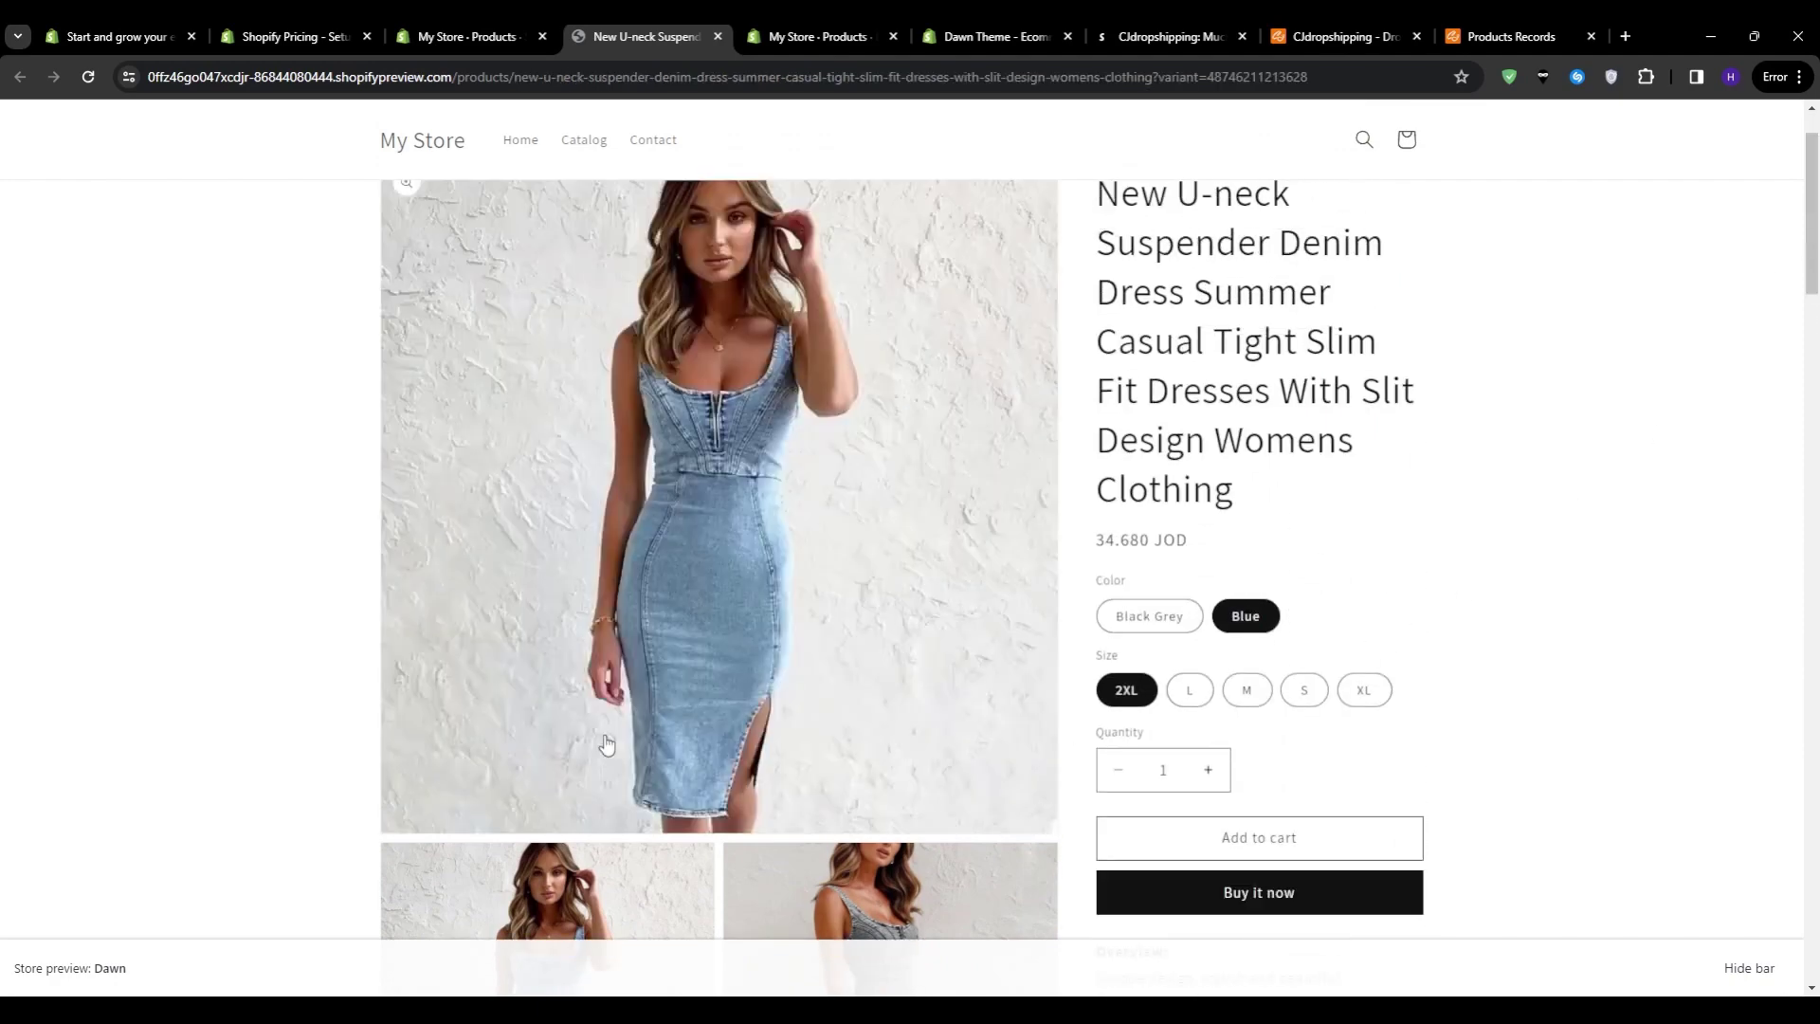
left_click(1178, 618)
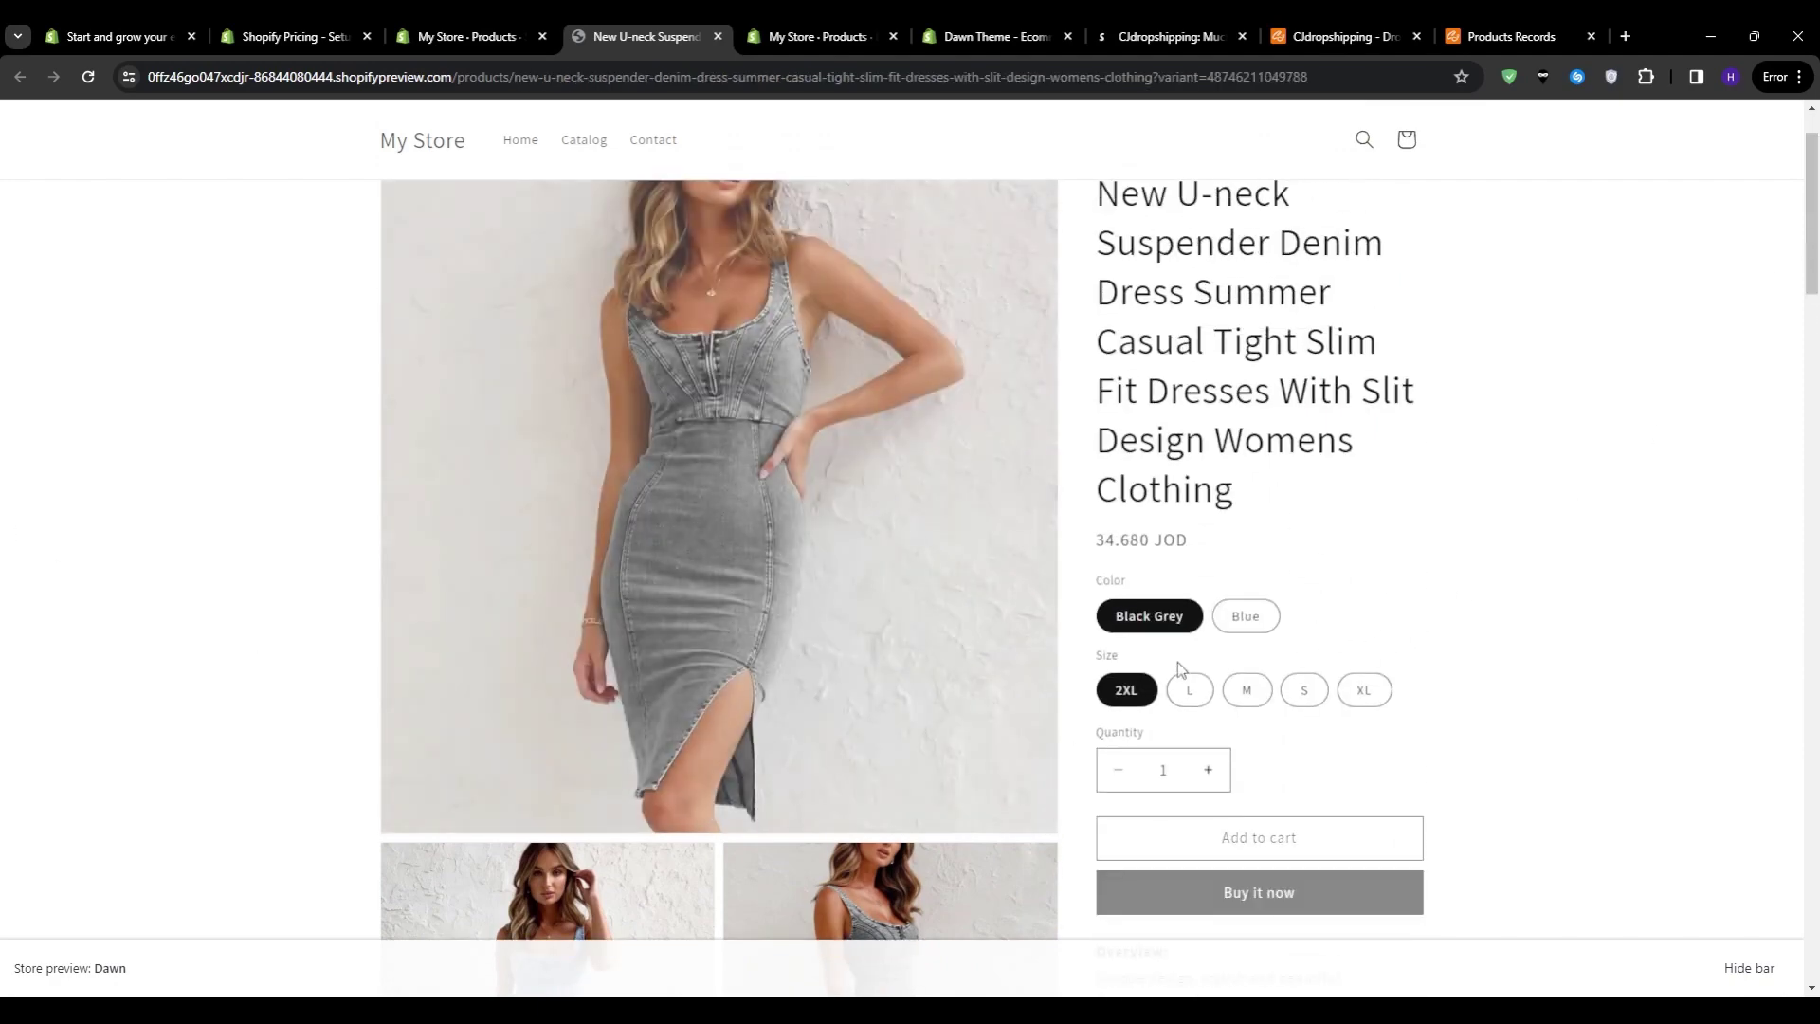
left_click(1192, 697)
left_click(1246, 615)
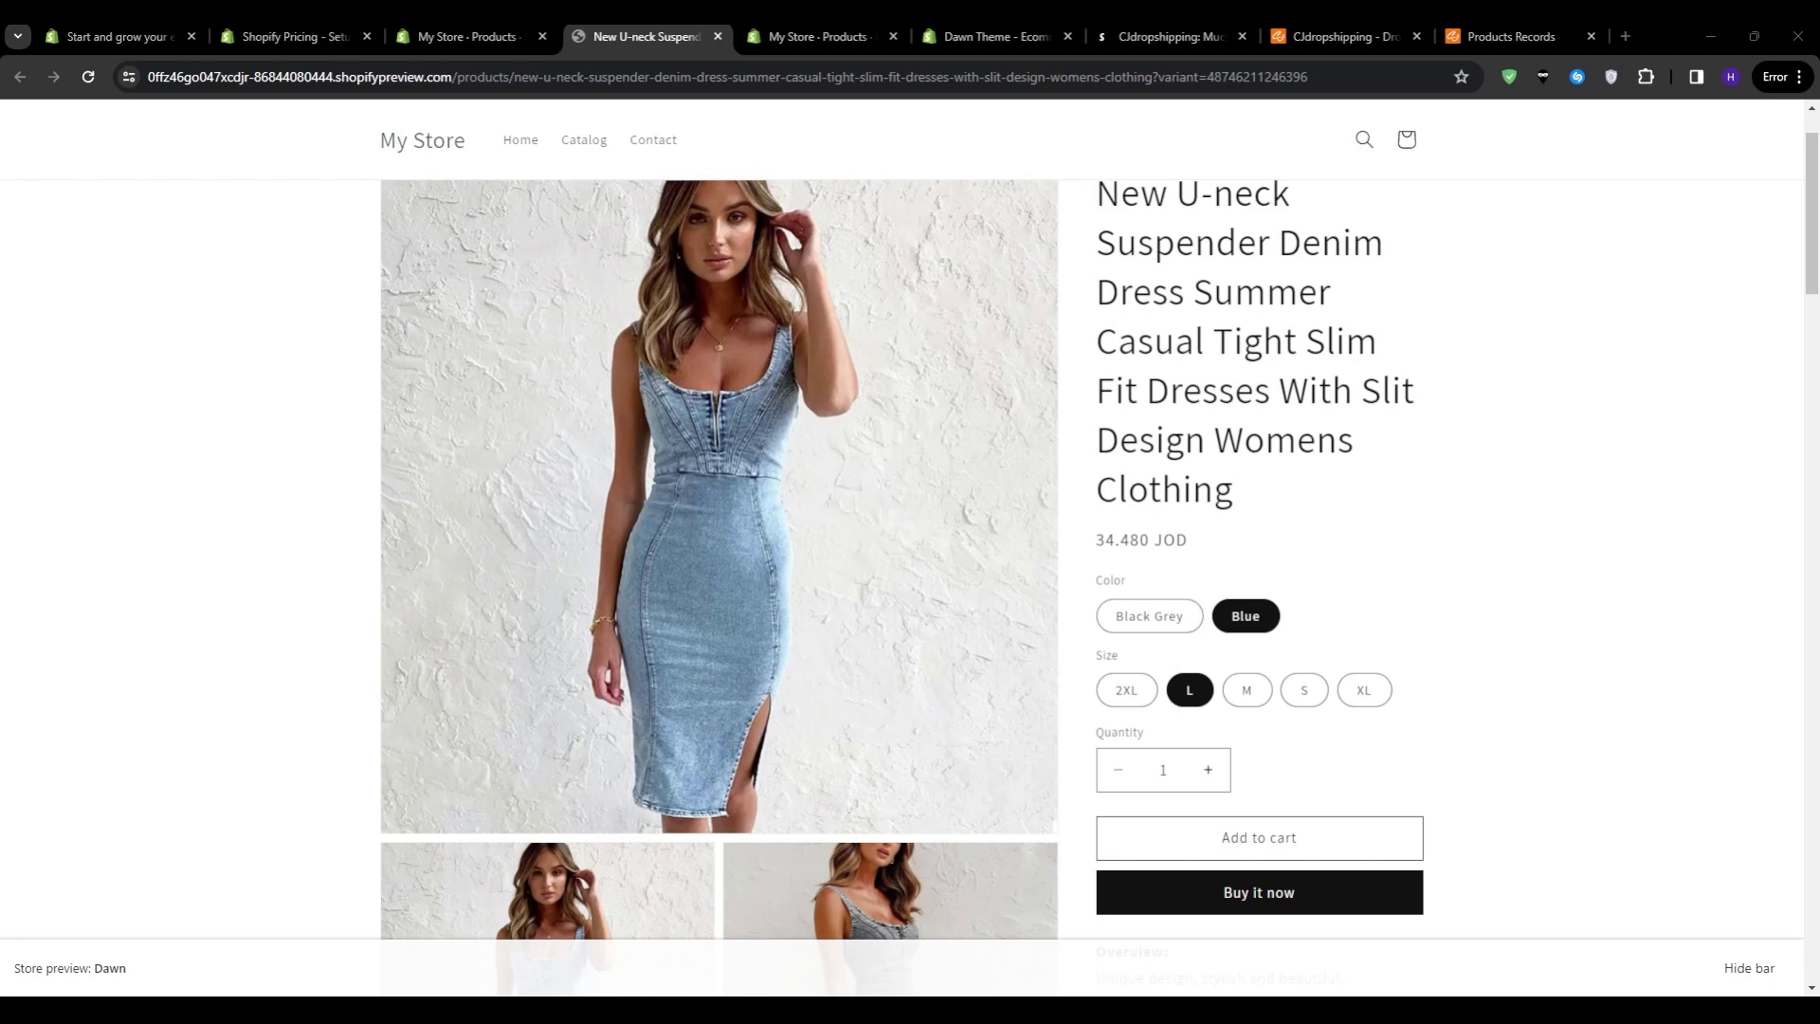
Step: View the featured products on the store's home page and switch back to the CJdropshipping home page
scroll(348, 436, "up", 2)
left_click(383, 187)
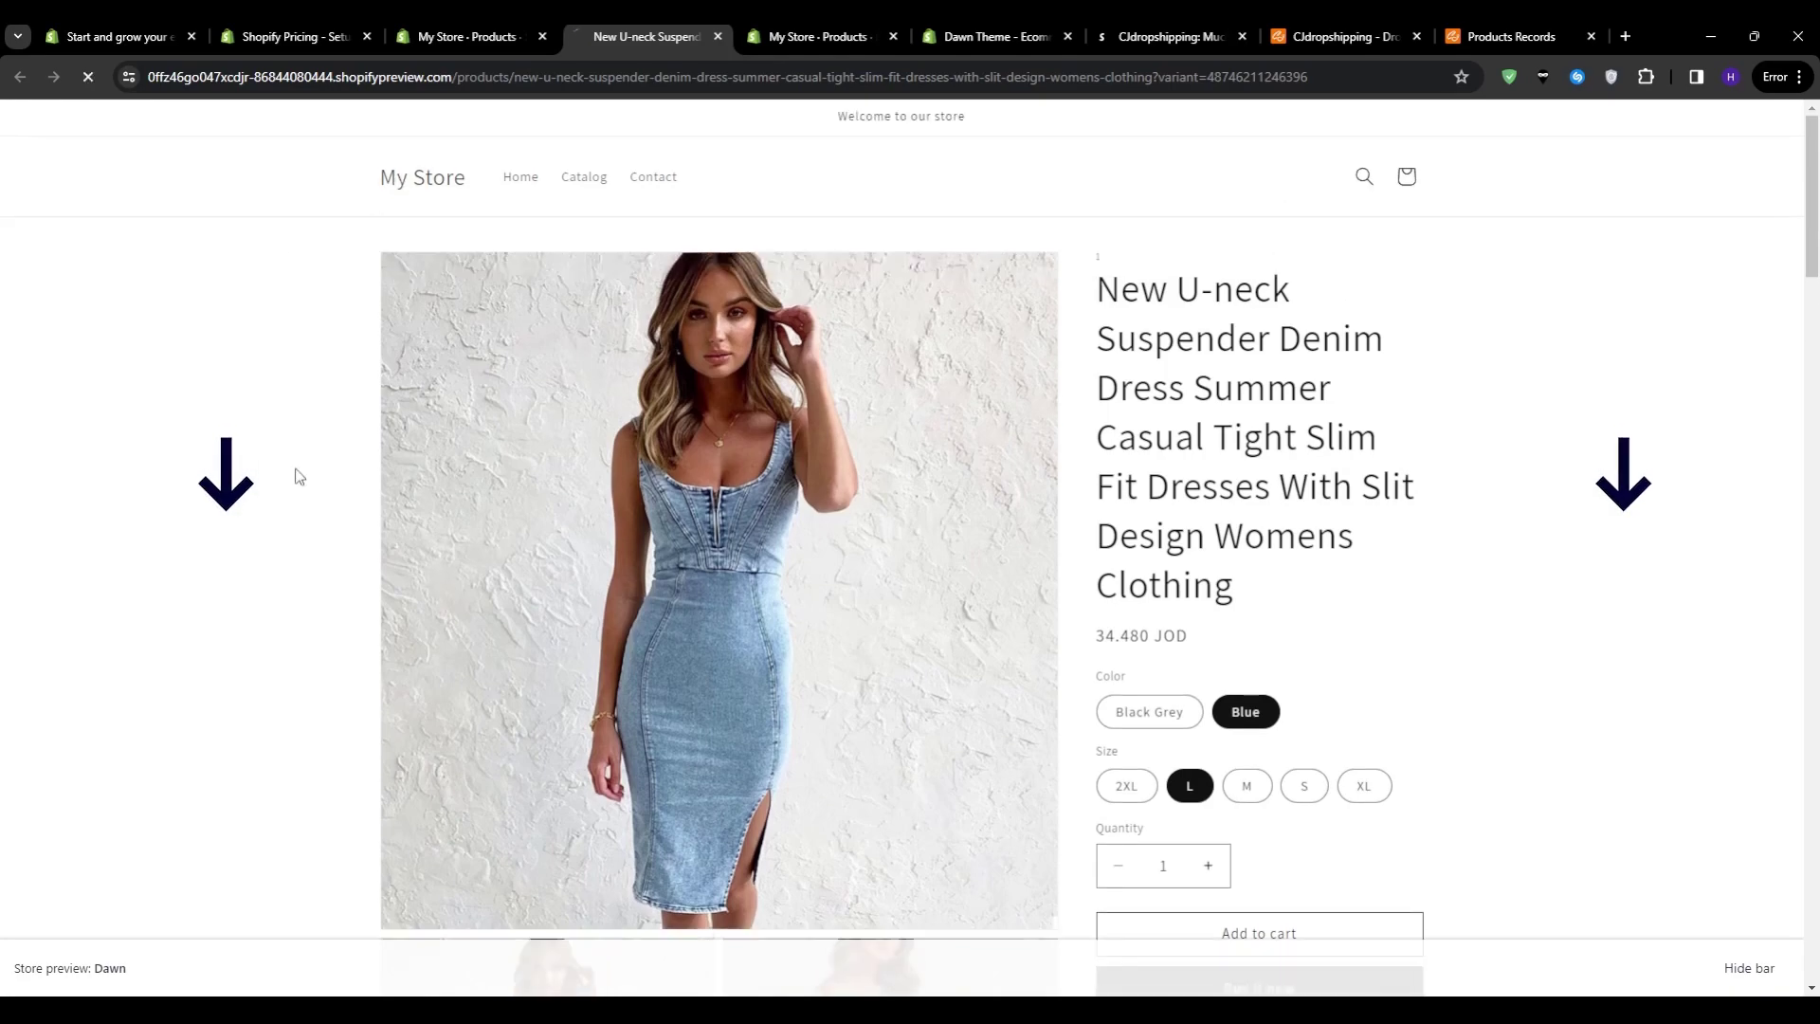
scroll(263, 509, "down", 3)
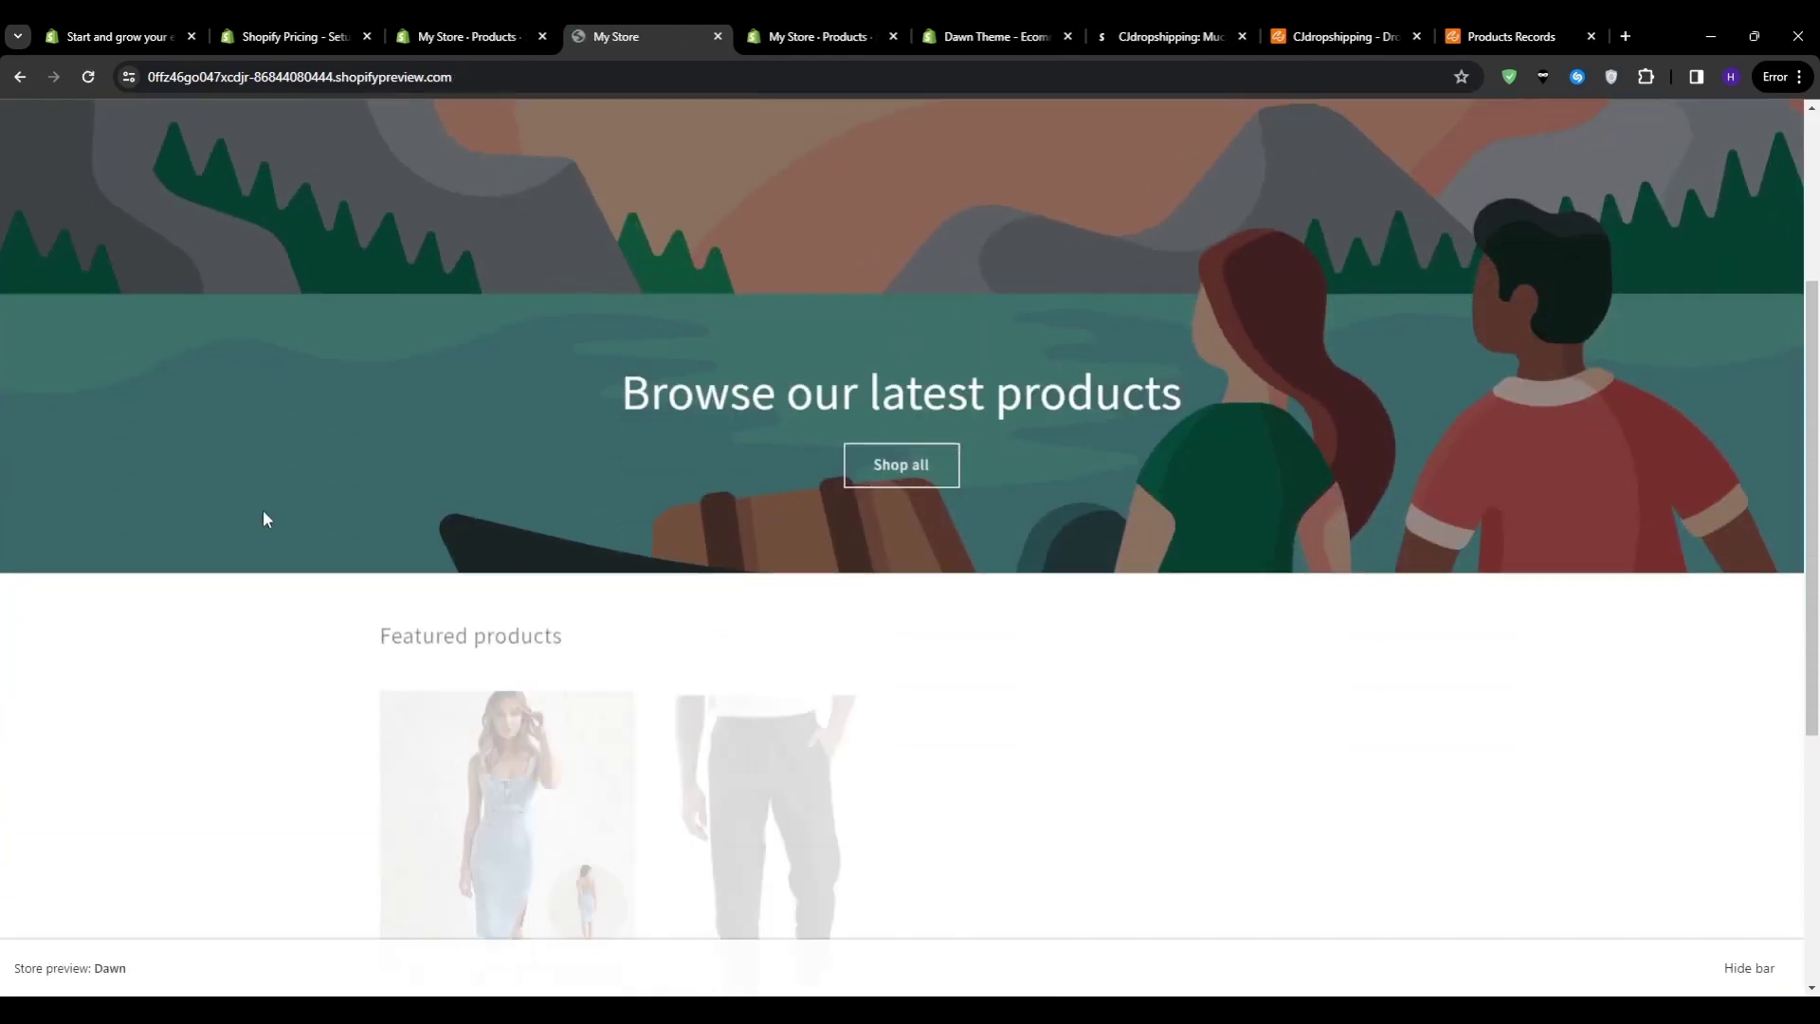
scroll(264, 517, "down", 3)
scroll(252, 531, "down", 1)
scroll(247, 566, "up", 2)
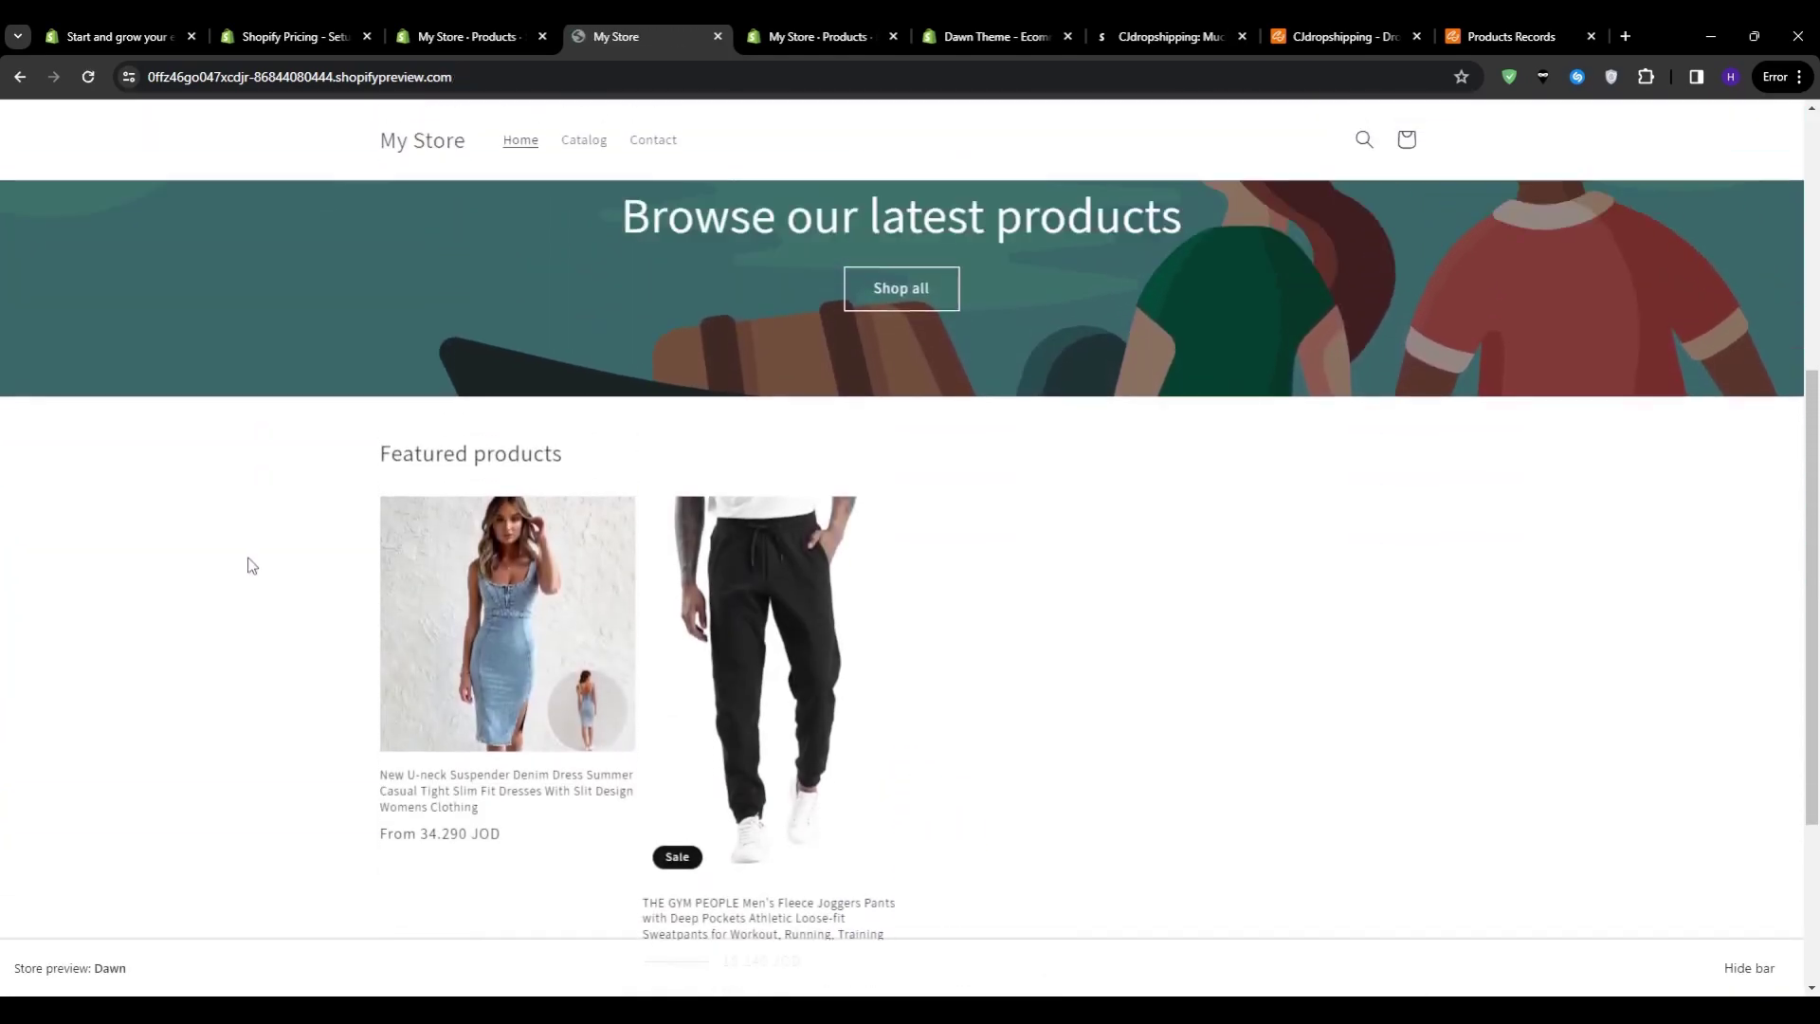
scroll(253, 565, "down", 3)
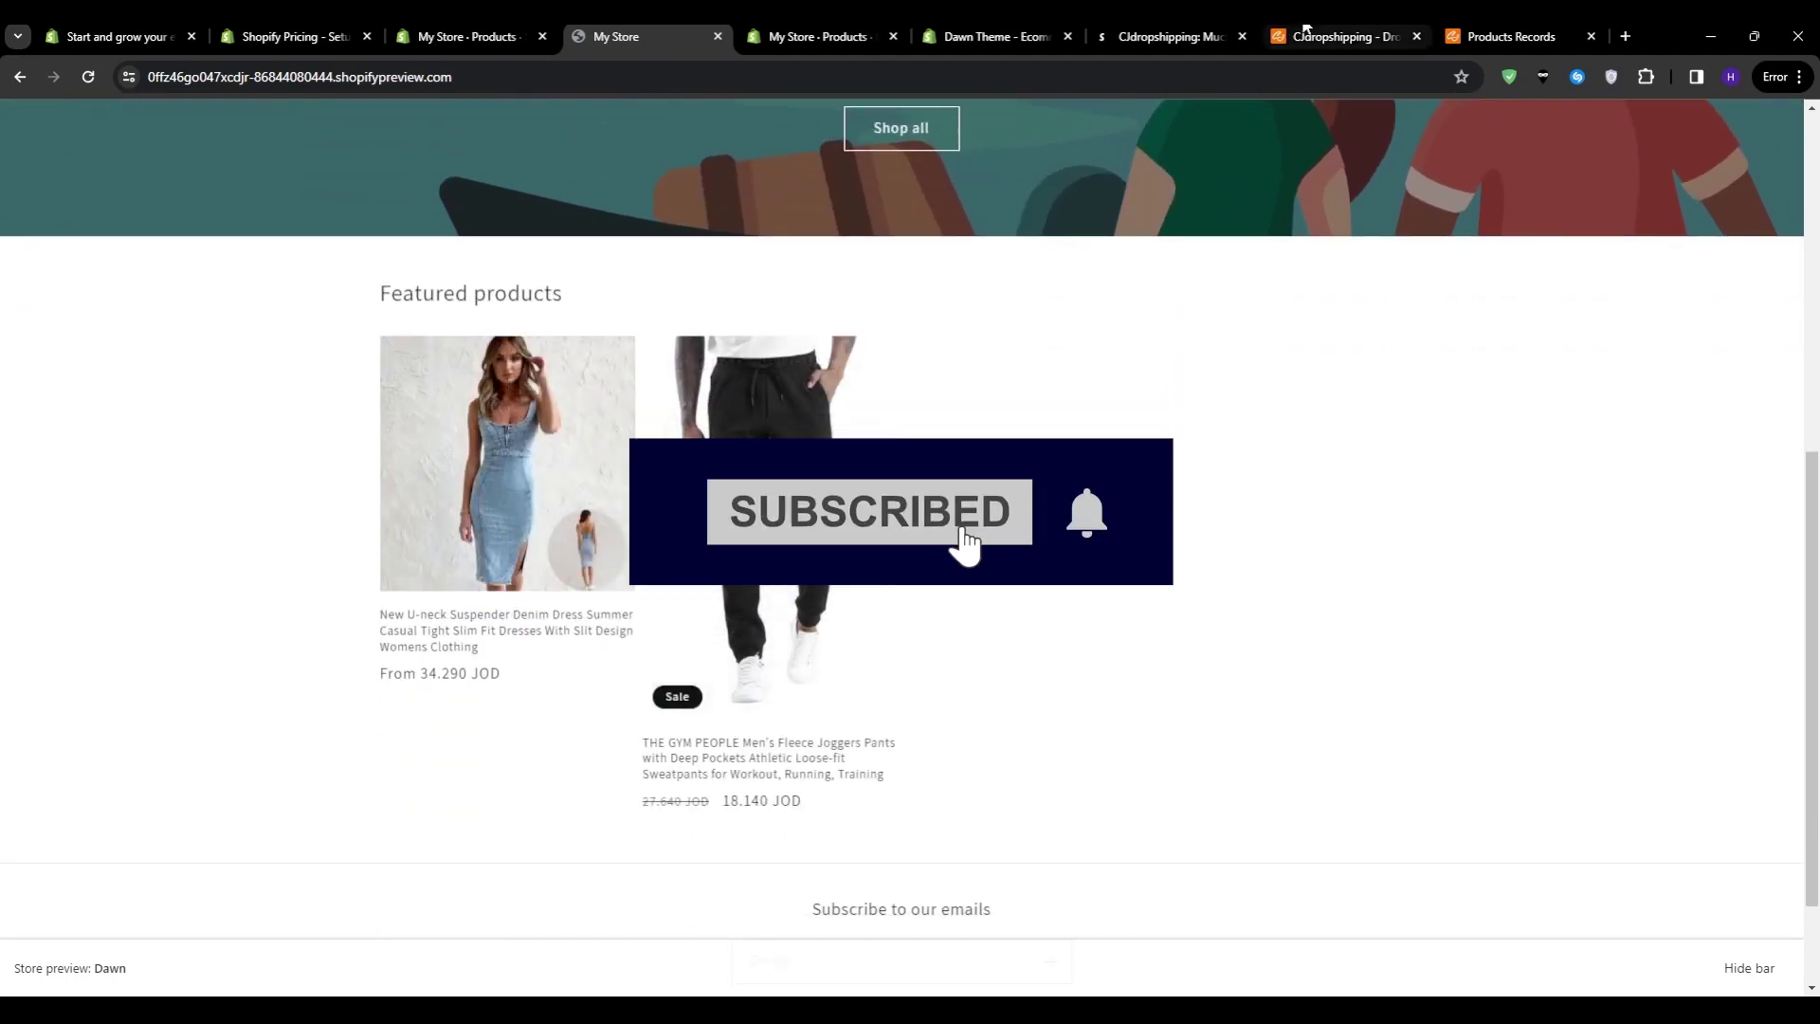
left_click(1306, 29)
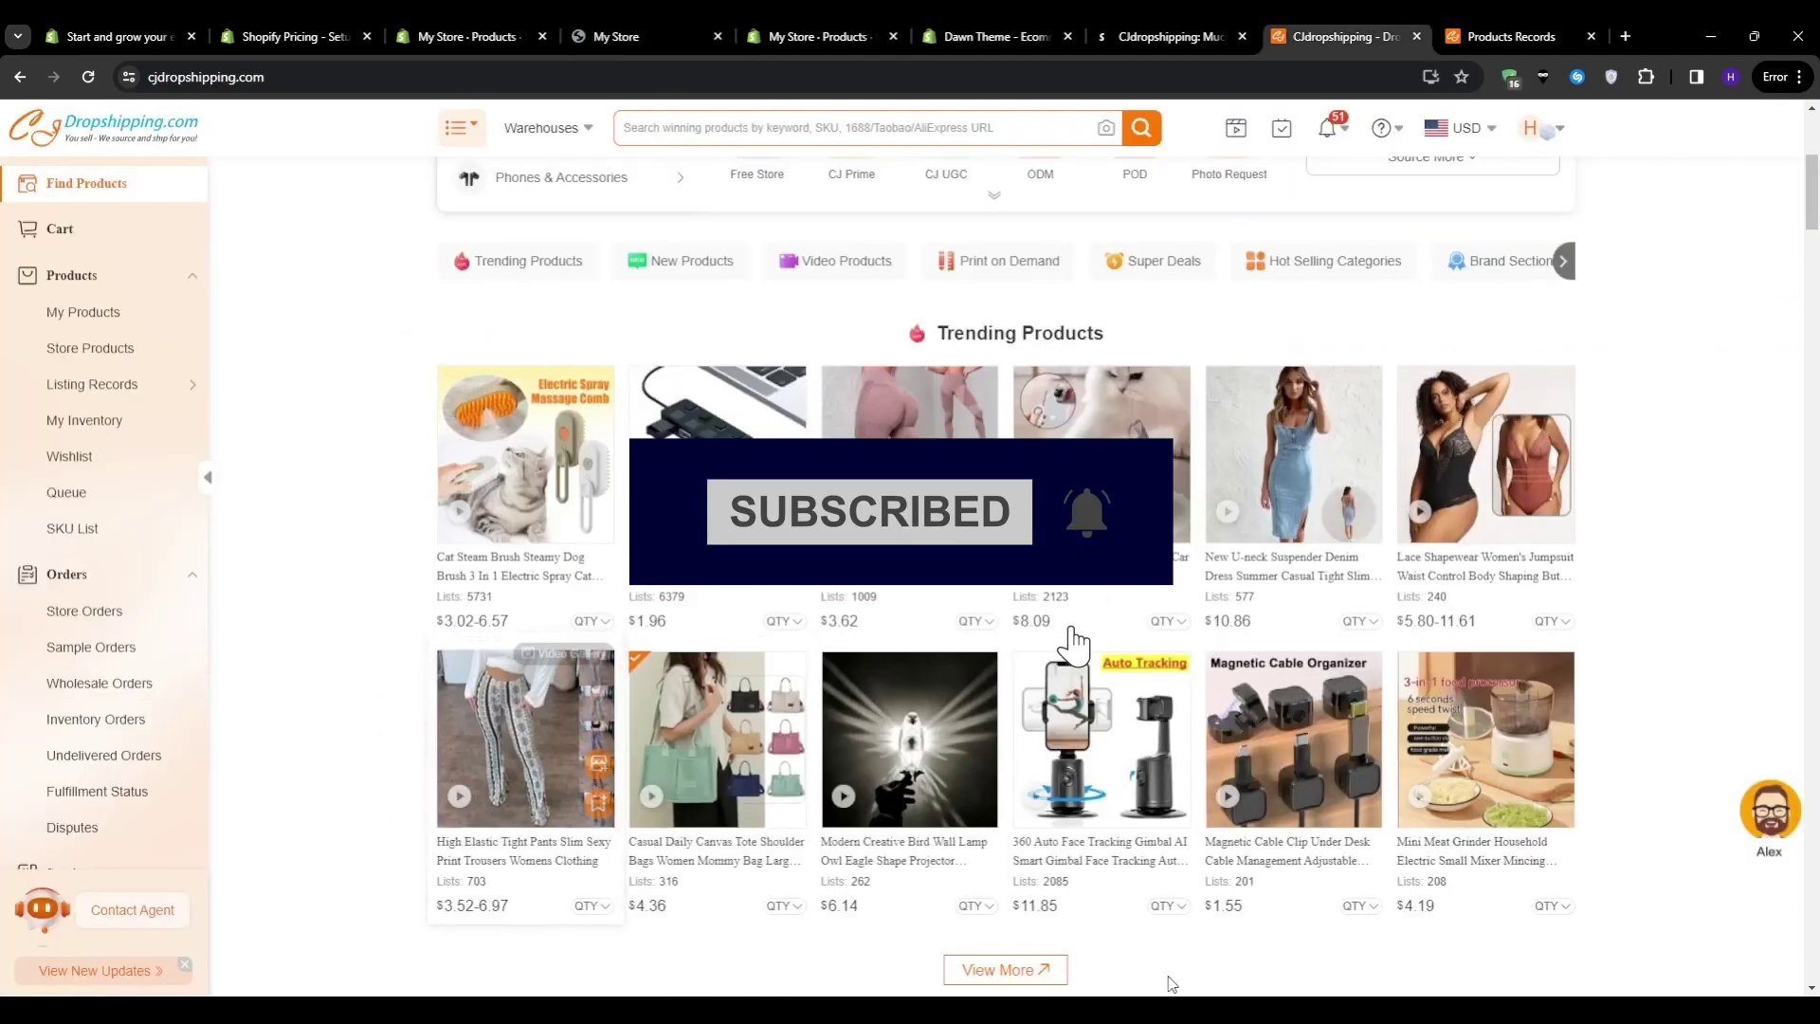